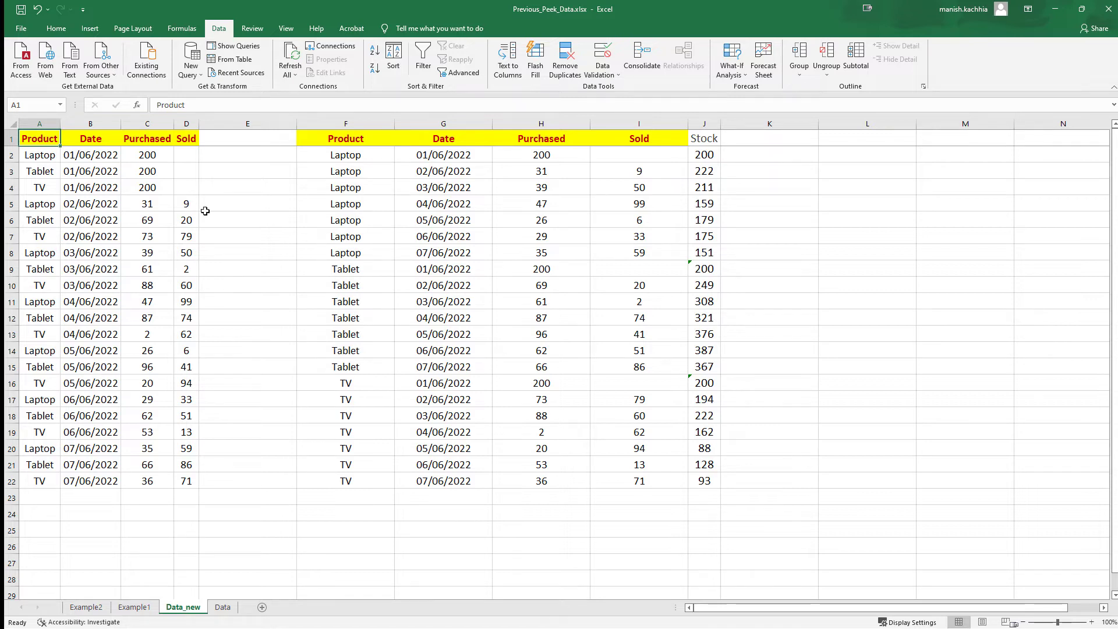
Examine the purchased and sold quantities by product for the first dates in the source table
left_click_drag(93, 156, 93, 188)
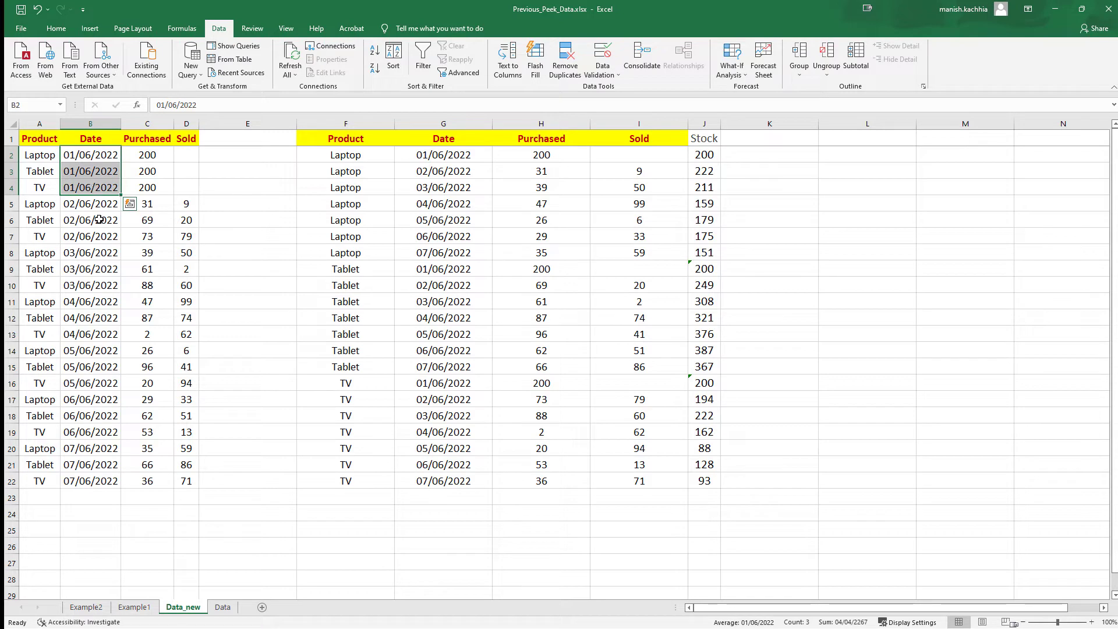
left_click_drag(148, 154, 147, 185)
left_click_drag(40, 204, 177, 241)
left_click(139, 254)
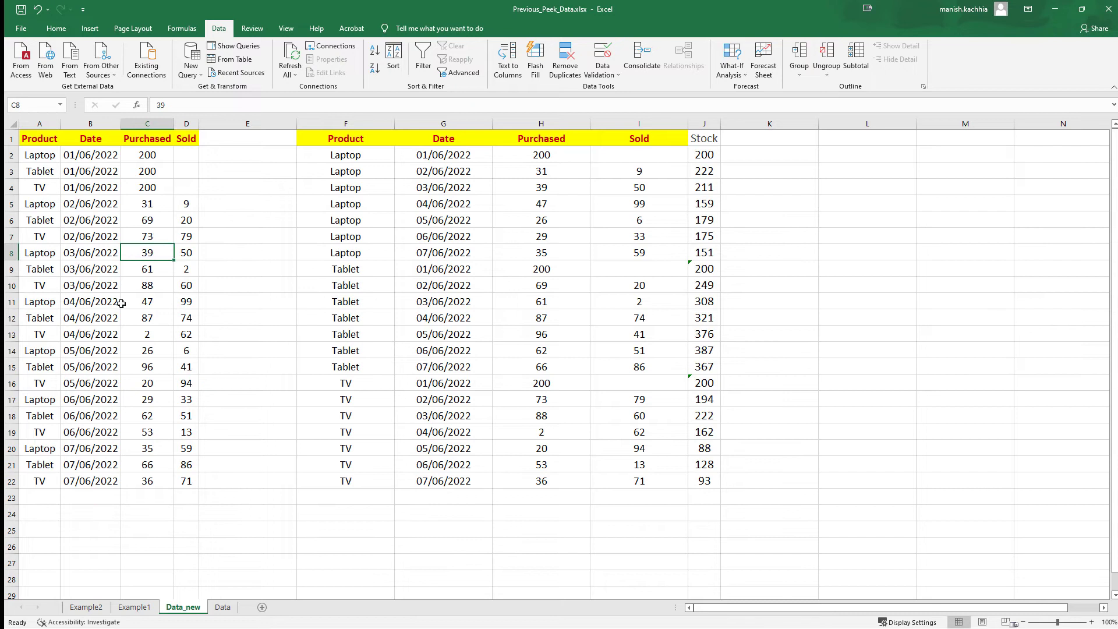
left_click(149, 205)
left_click(181, 199)
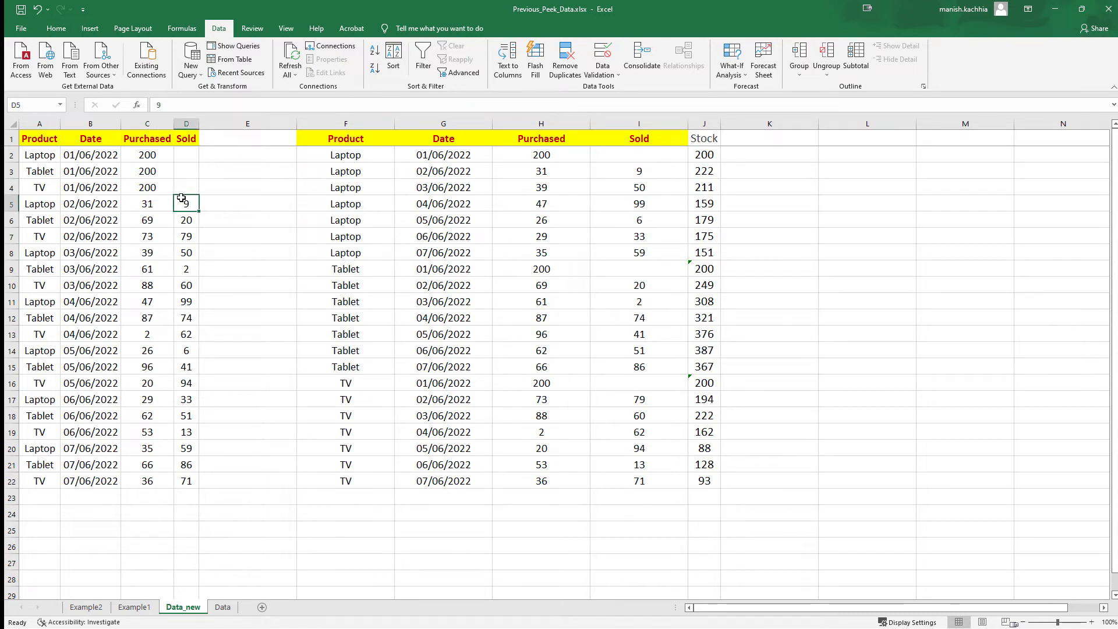
Fill the Laptop rows F2:J8 of the sorted table with yellow
left_click_drag(355, 155, 704, 253)
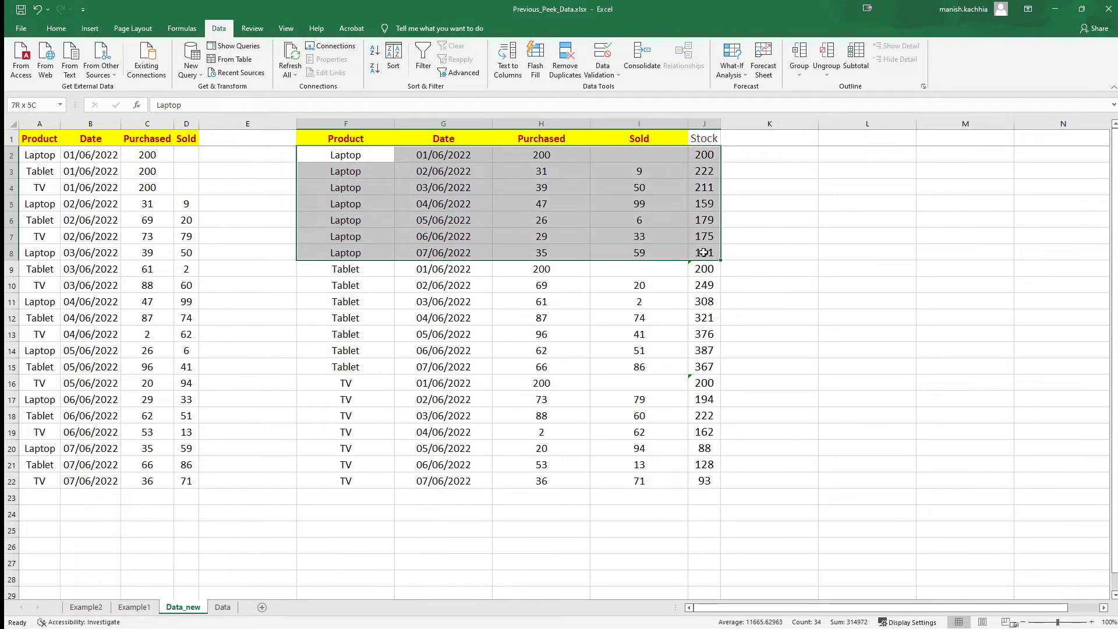
left_click(55, 28)
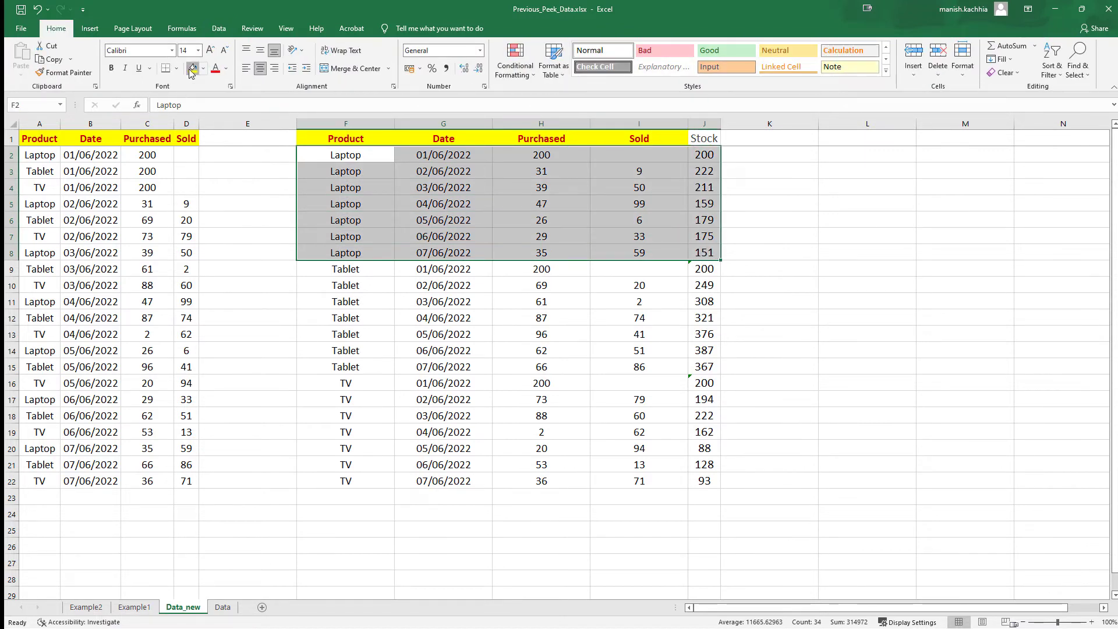
left_click(193, 69)
Add filters to the header row and filter the source table's Product column to Laptop only
left_click(40, 156)
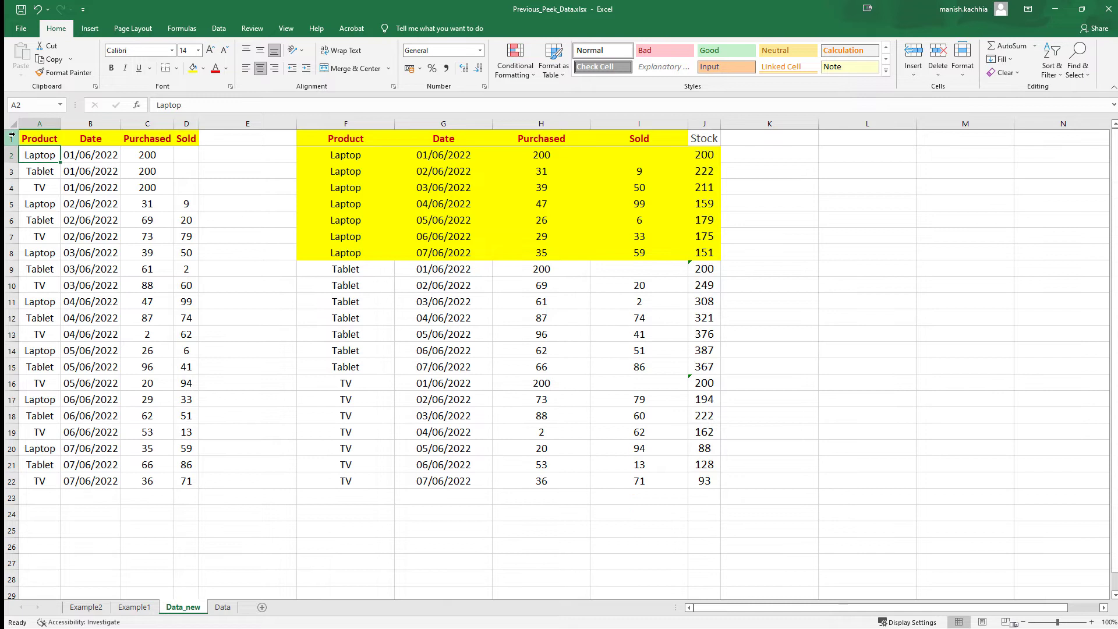
left_click(13, 139)
left_click(220, 29)
left_click(424, 59)
left_click(55, 140)
left_click(39, 268)
left_click(39, 279)
left_click(85, 375)
Fill the filtered Laptop rows of the source table, columns A to D, with yellow
left_click_drag(35, 155, 186, 255)
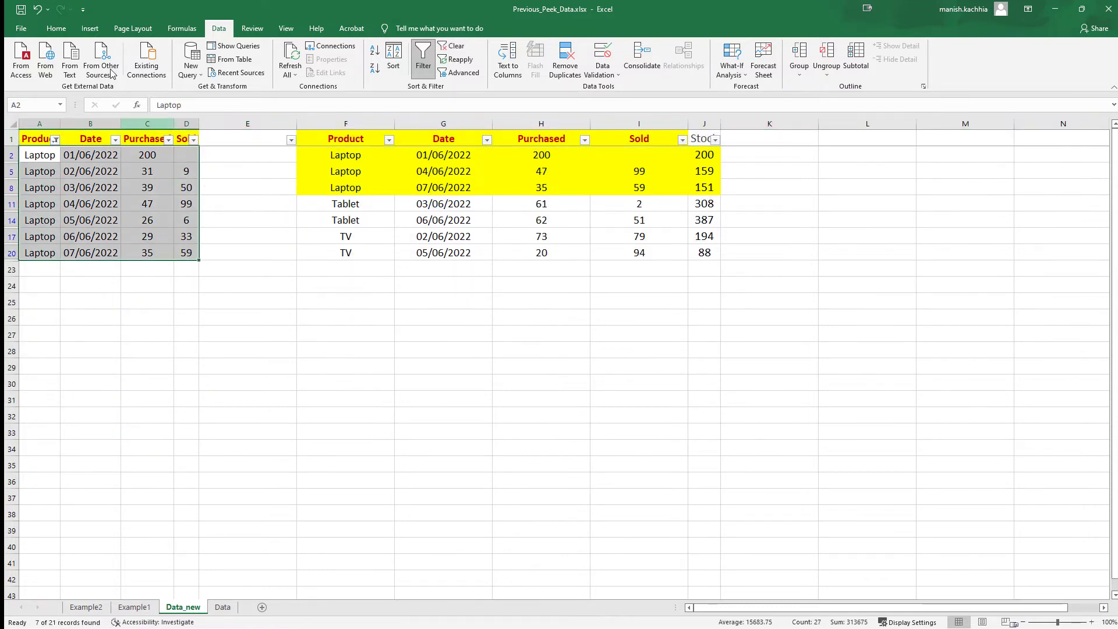
left_click(56, 28)
left_click(192, 68)
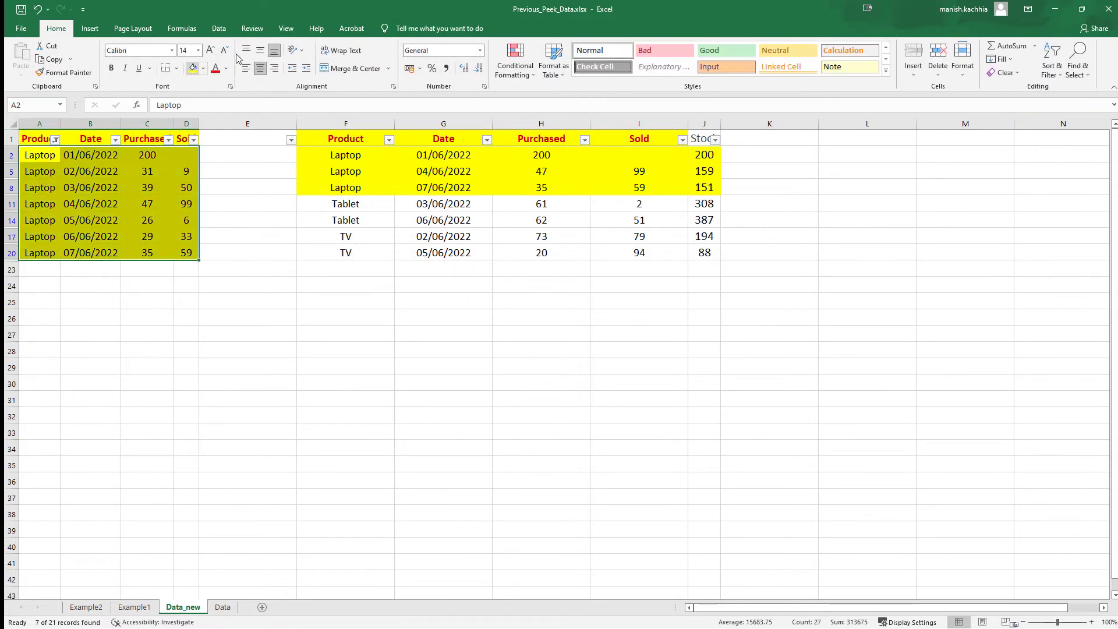
Clear the Product filter to show all rows and turn off filtering on the header row
left_click(218, 29)
left_click(453, 46)
left_click(451, 414)
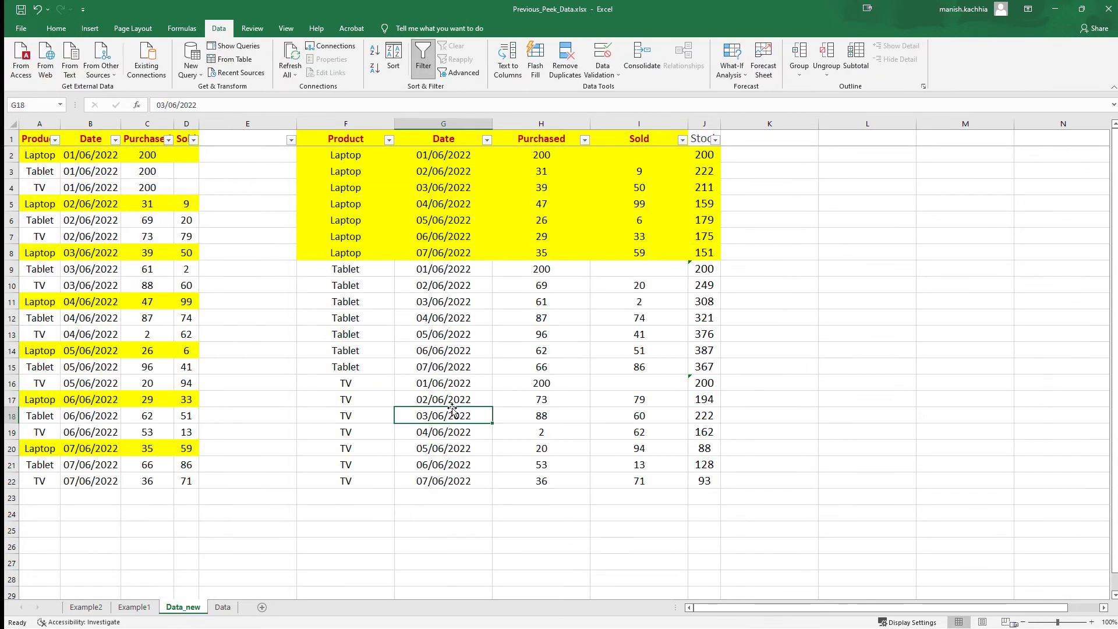
left_click(450, 160)
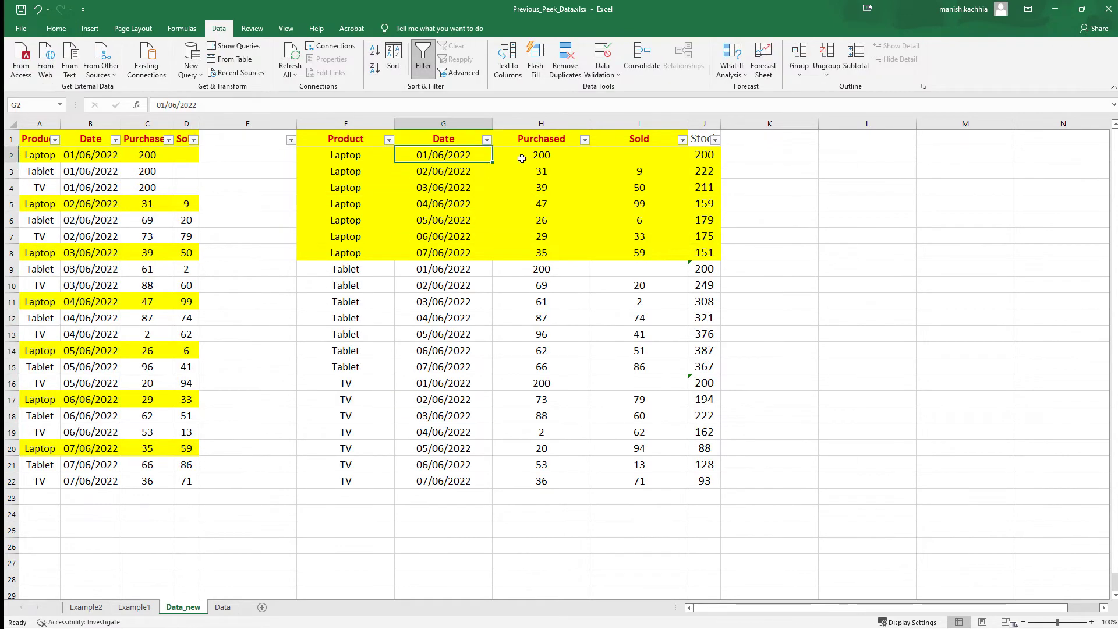
left_click(531, 155)
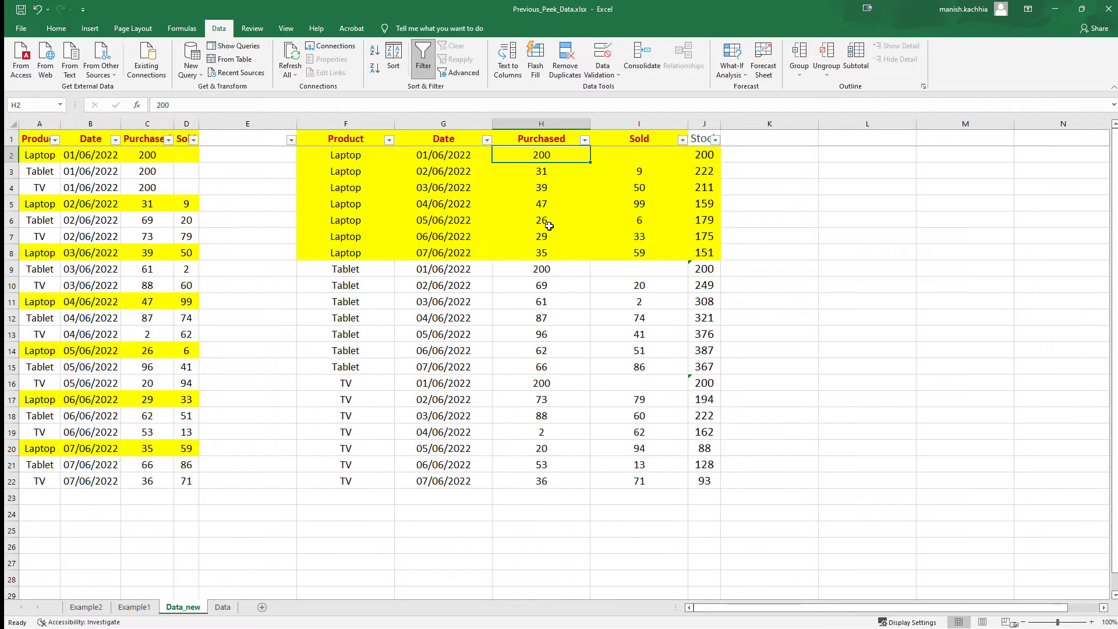
left_click(423, 59)
left_click(473, 285)
Examine how the Laptop stock for 01/06/2022 and 02/06/2022 is derived from the purchased and sold quantities
left_click(702, 156)
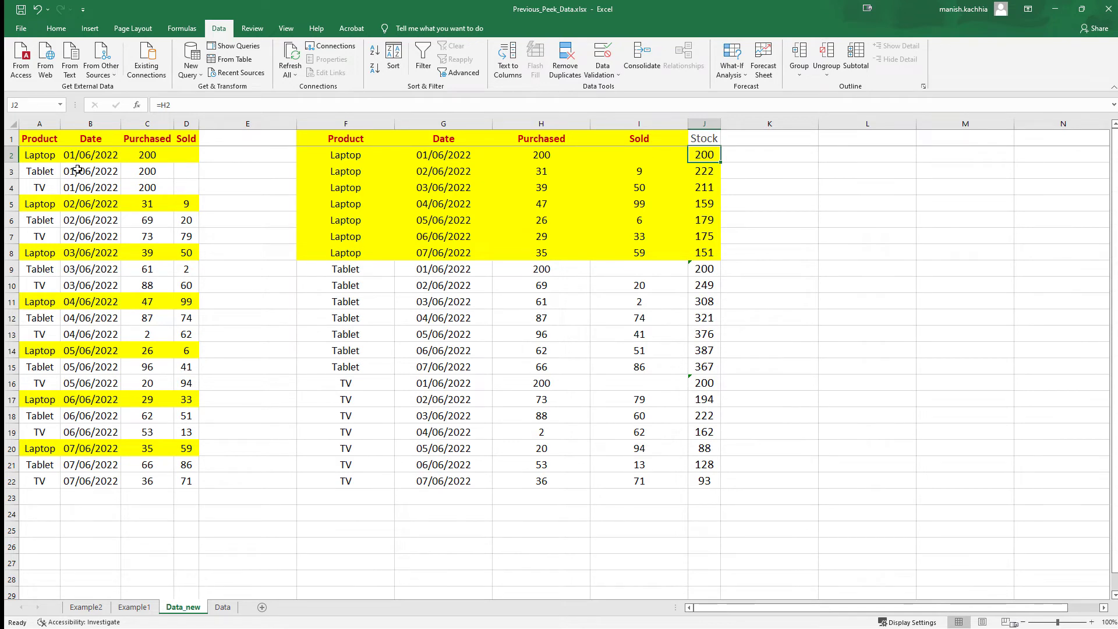
left_click(144, 204)
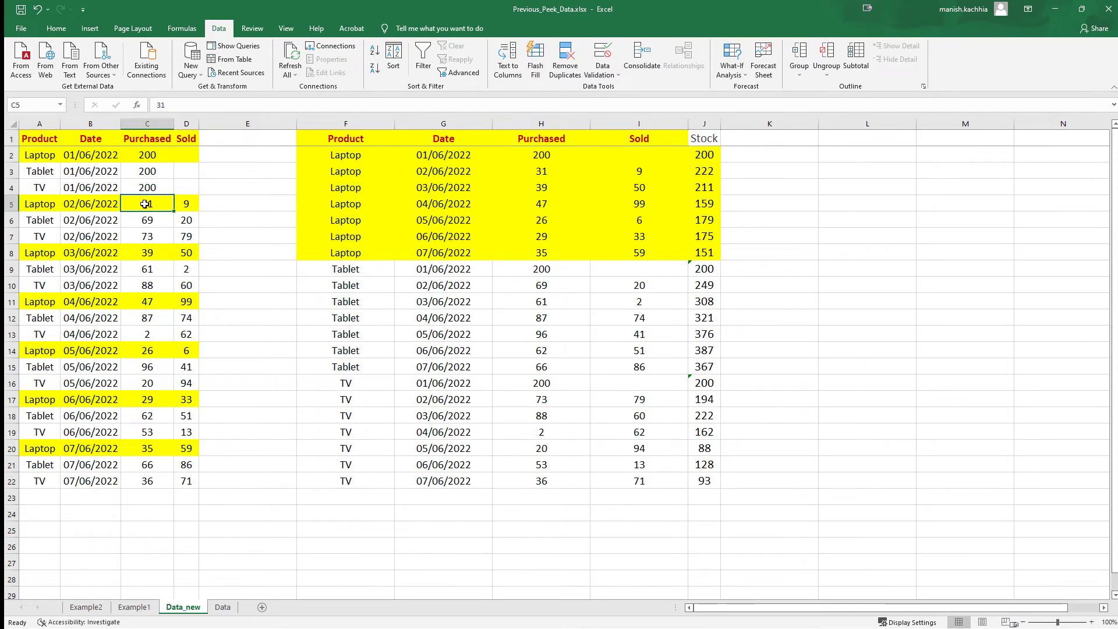
left_click(177, 205)
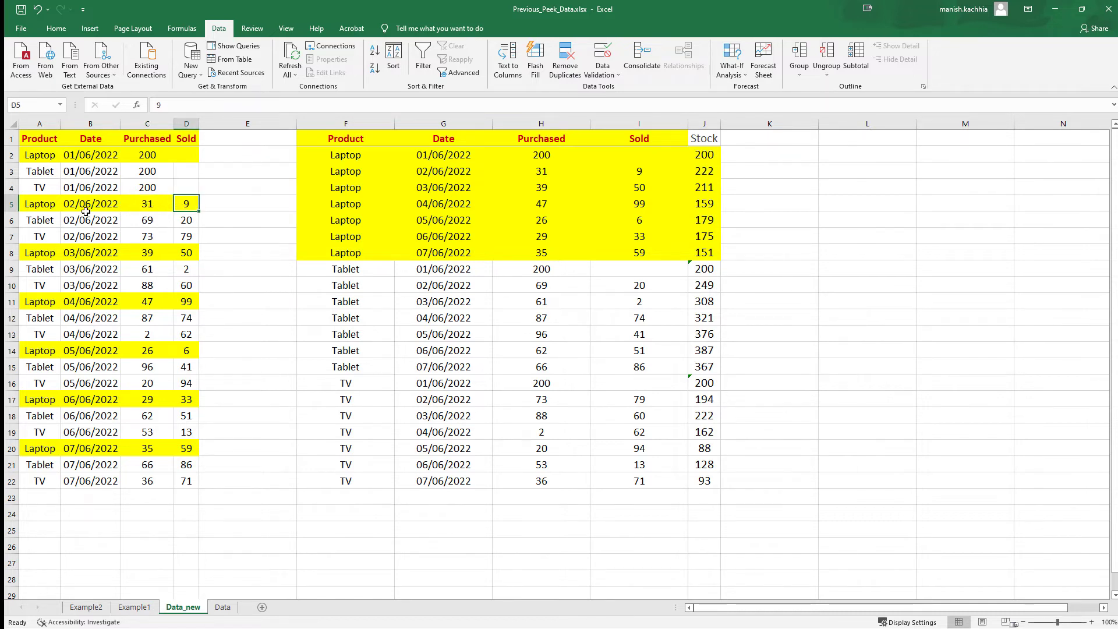
left_click(144, 154)
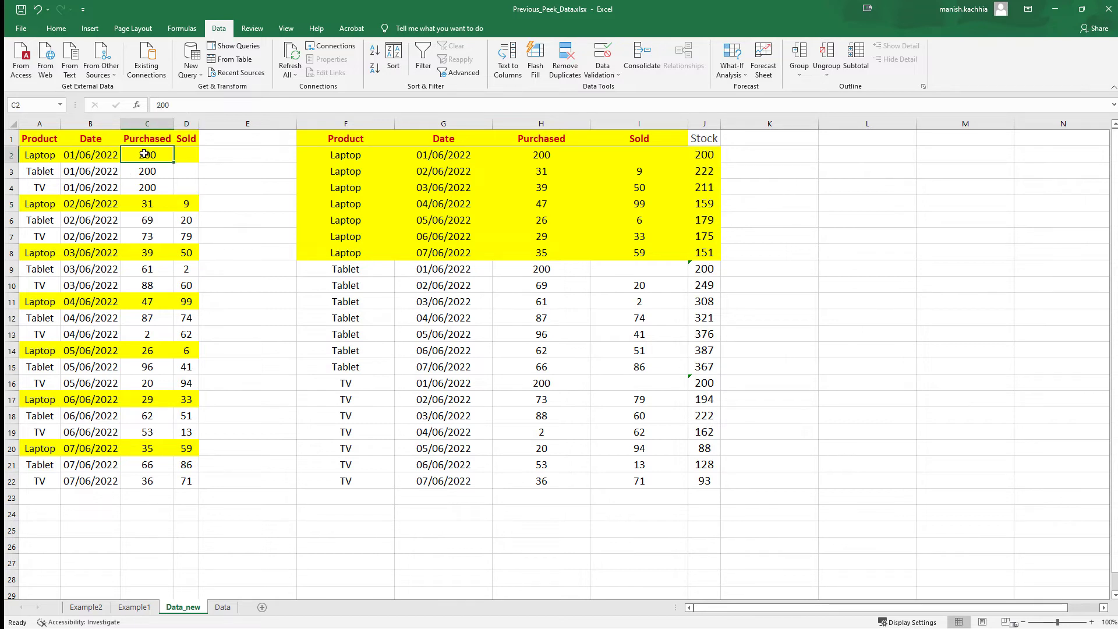
left_click(148, 202)
left_click(193, 205)
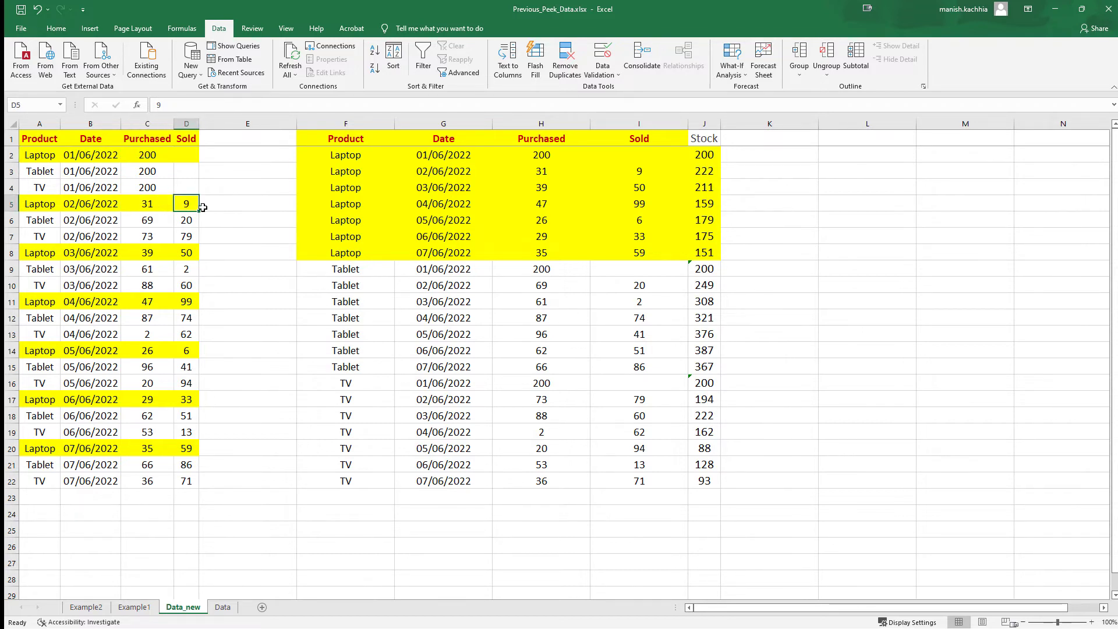
left_click(693, 170)
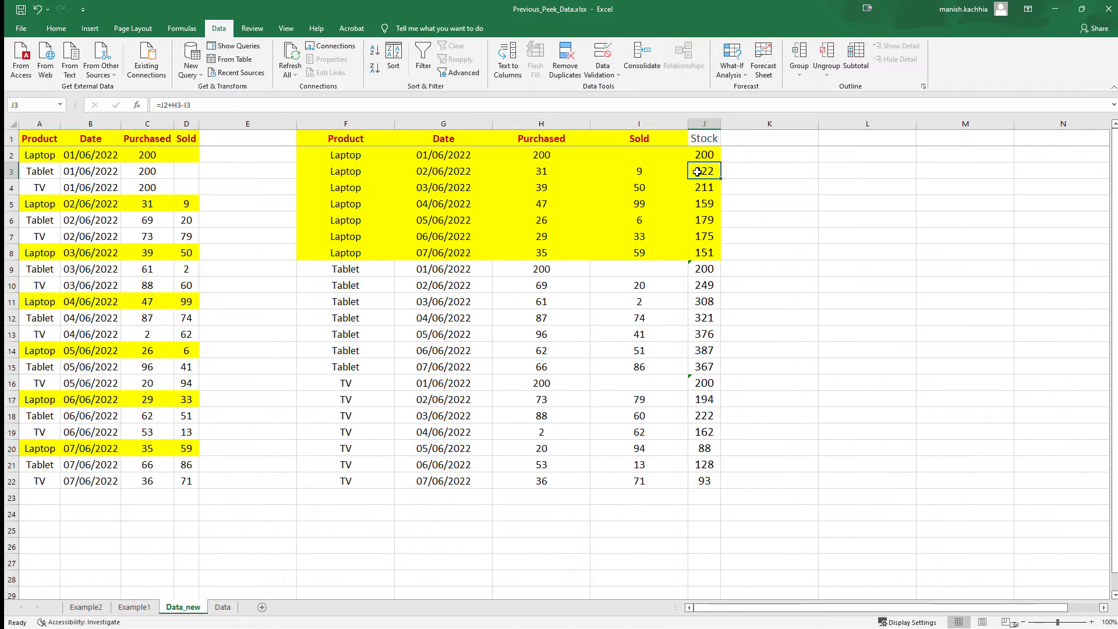
Trace how the Laptop stock for 03/06/2022 follows from the previous stock plus purchased minus sold
left_click_drag(27, 253, 181, 253)
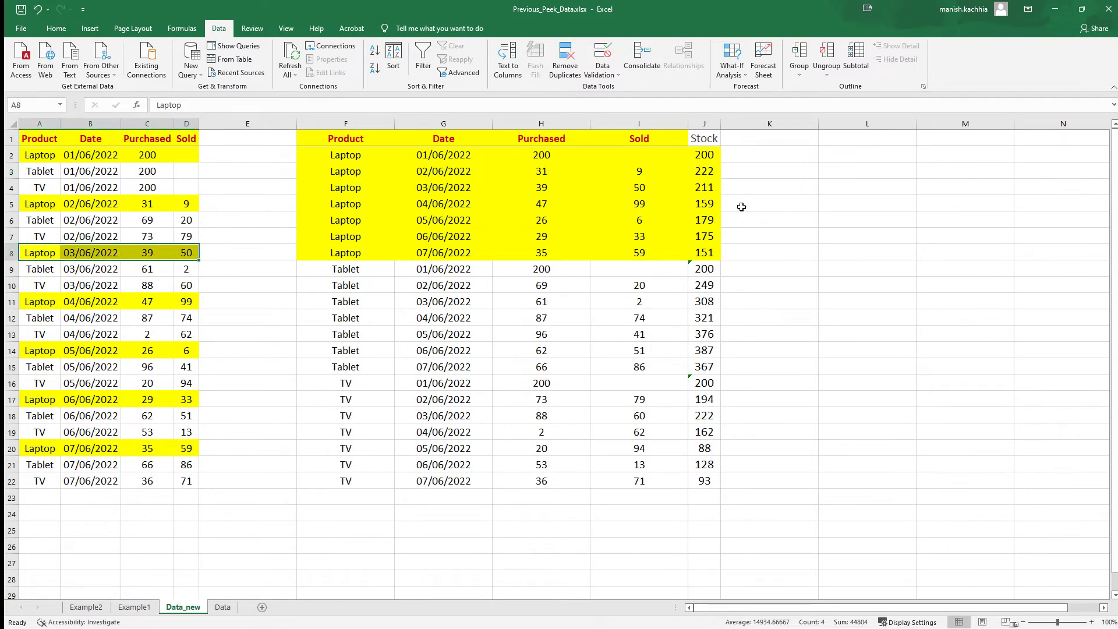
left_click(702, 174)
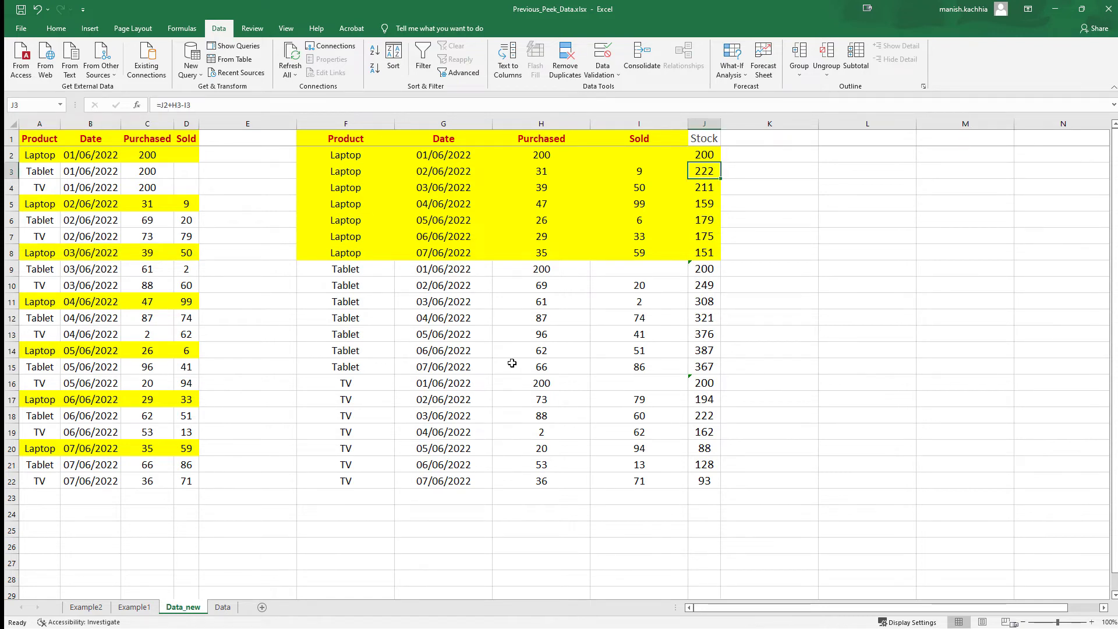
left_click(148, 254)
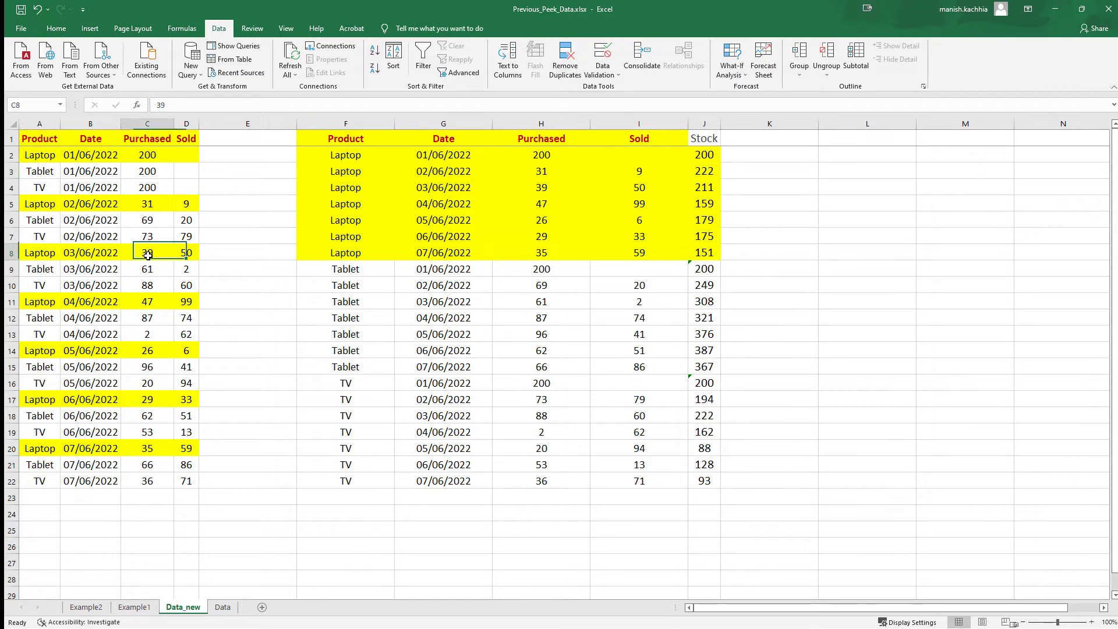
left_click(190, 256)
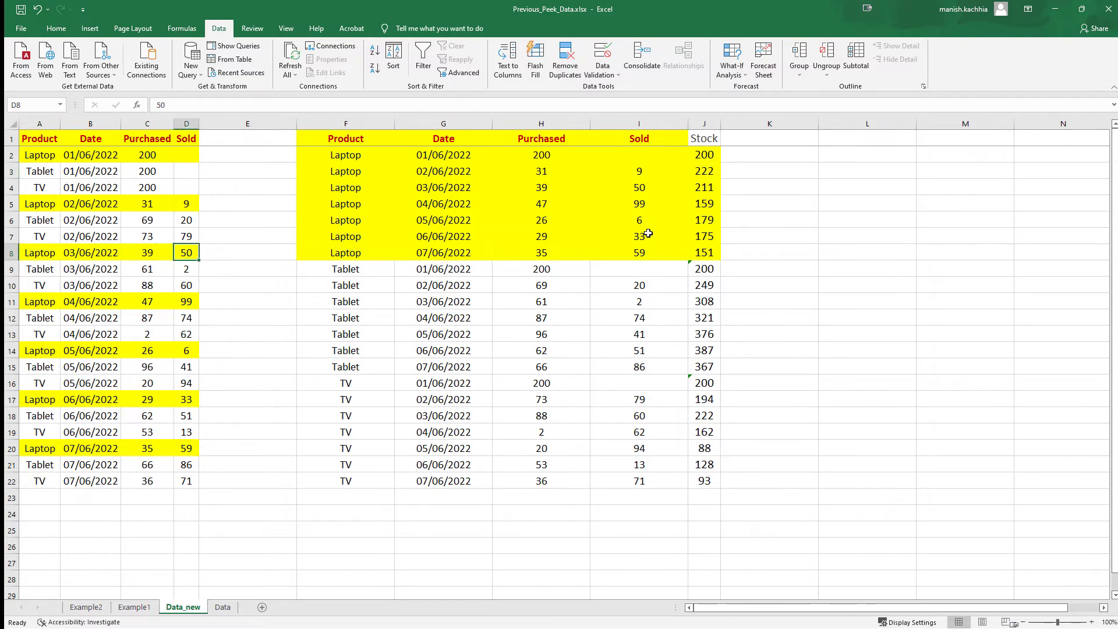
left_click(705, 192)
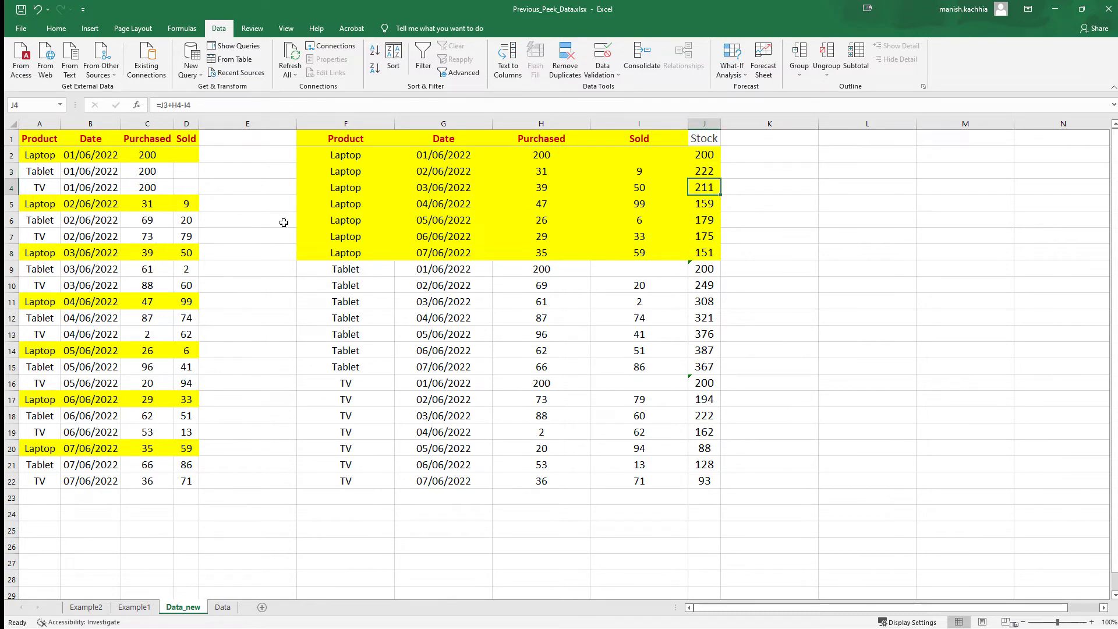
left_click(138, 155)
left_click(135, 198)
left_click(135, 256)
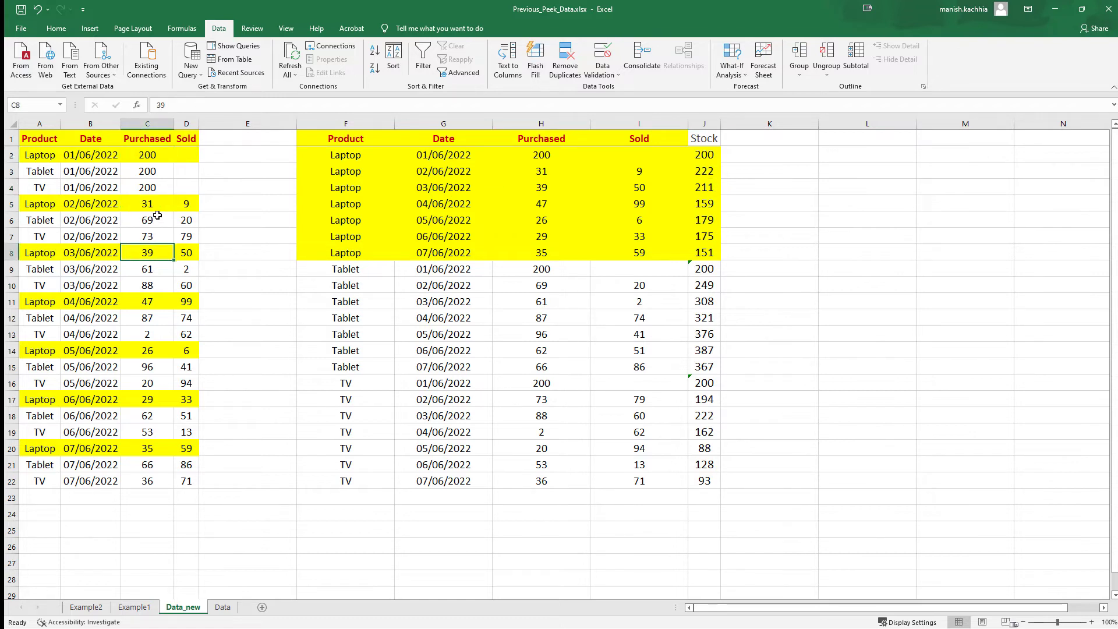
left_click(177, 210)
left_click(186, 253)
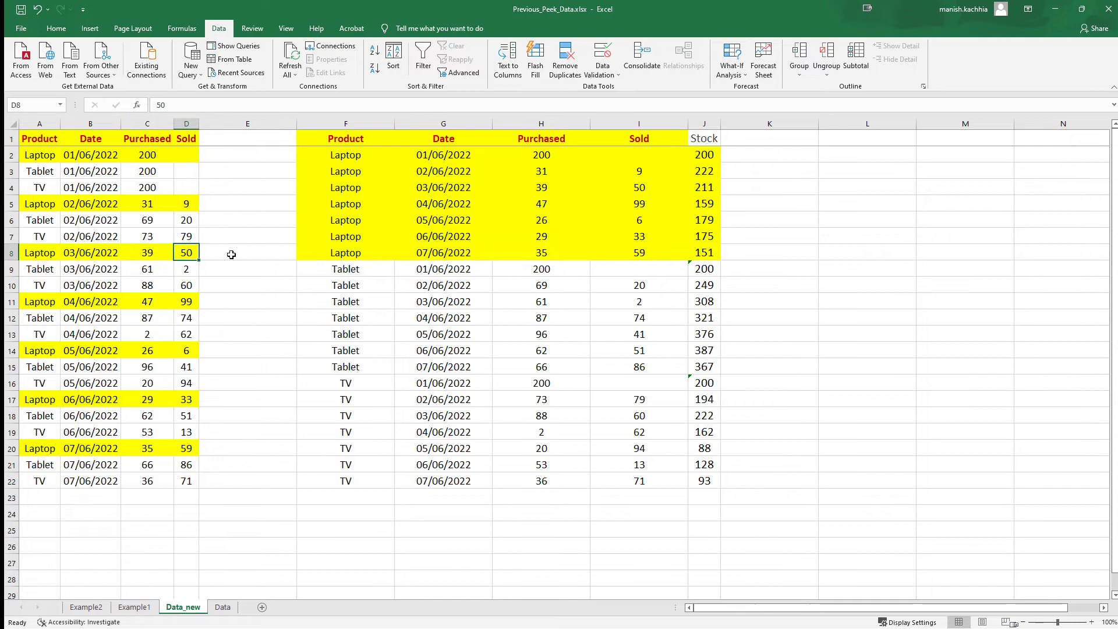
left_click(699, 187)
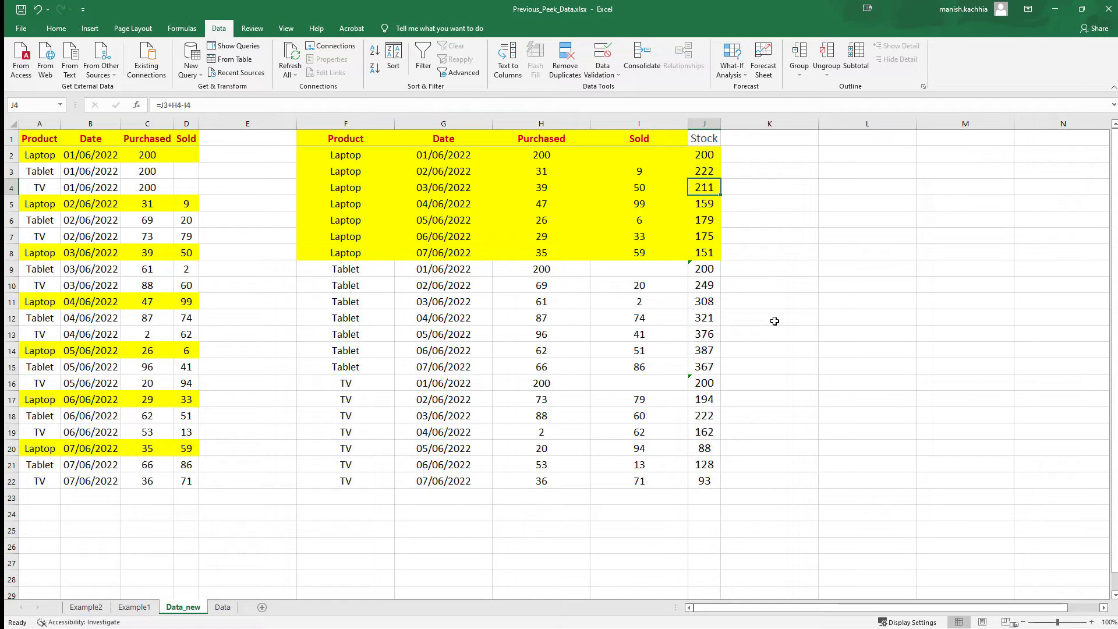
Switch to the Qlik Sense data load editor and start the script in Section 3 with the table label "Sales:"
left_click(637, 143)
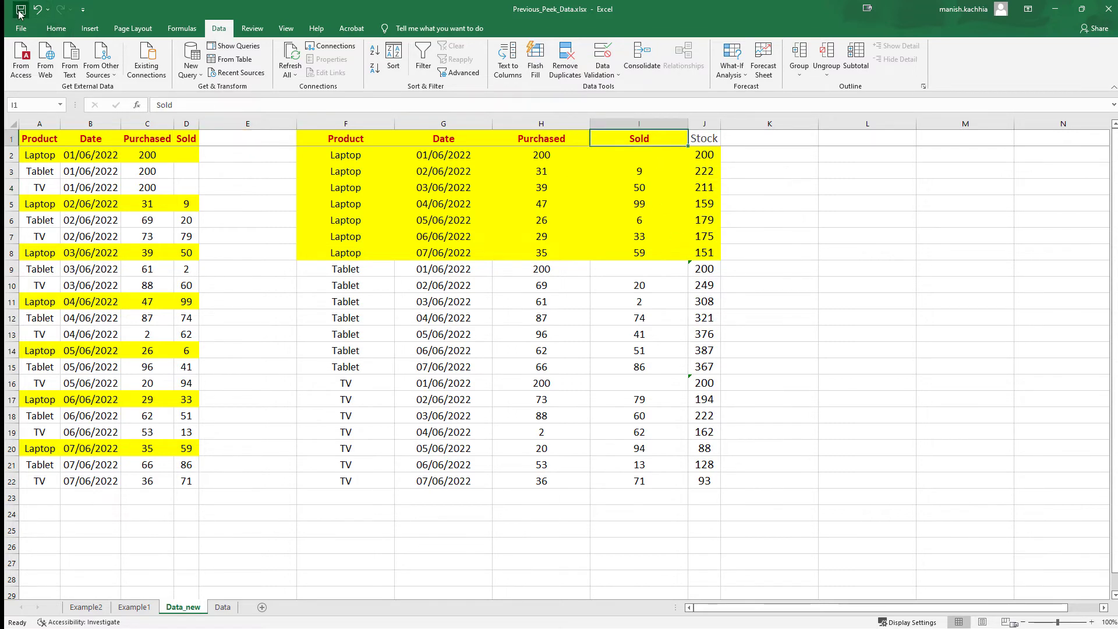
key("ctrl+Left")
left_click_drag(497, 353, 722, 493)
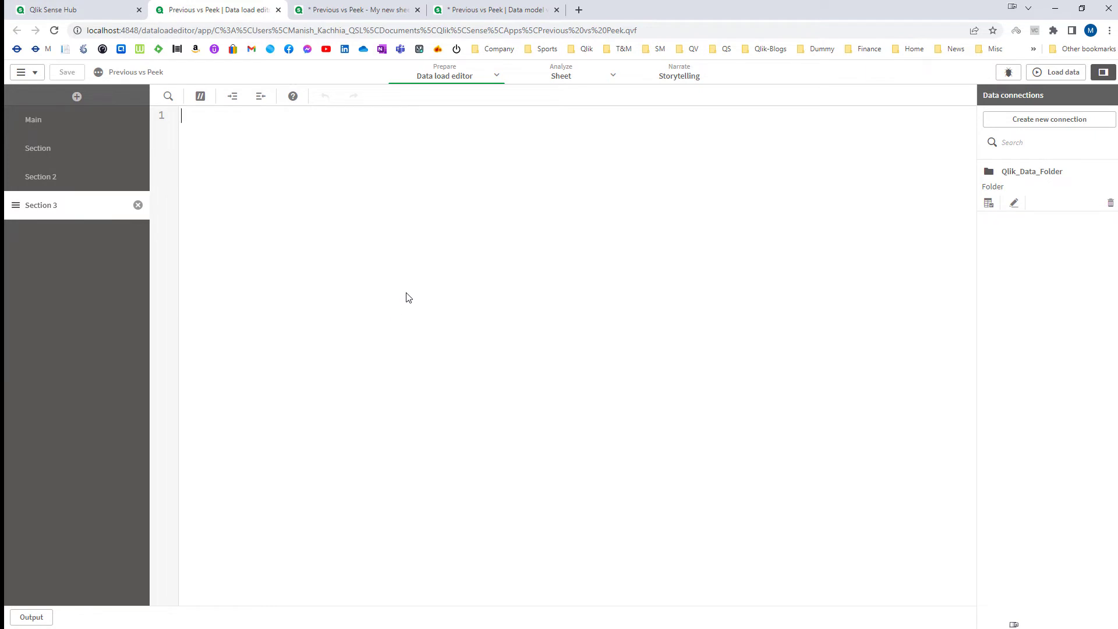
type("Sales:")
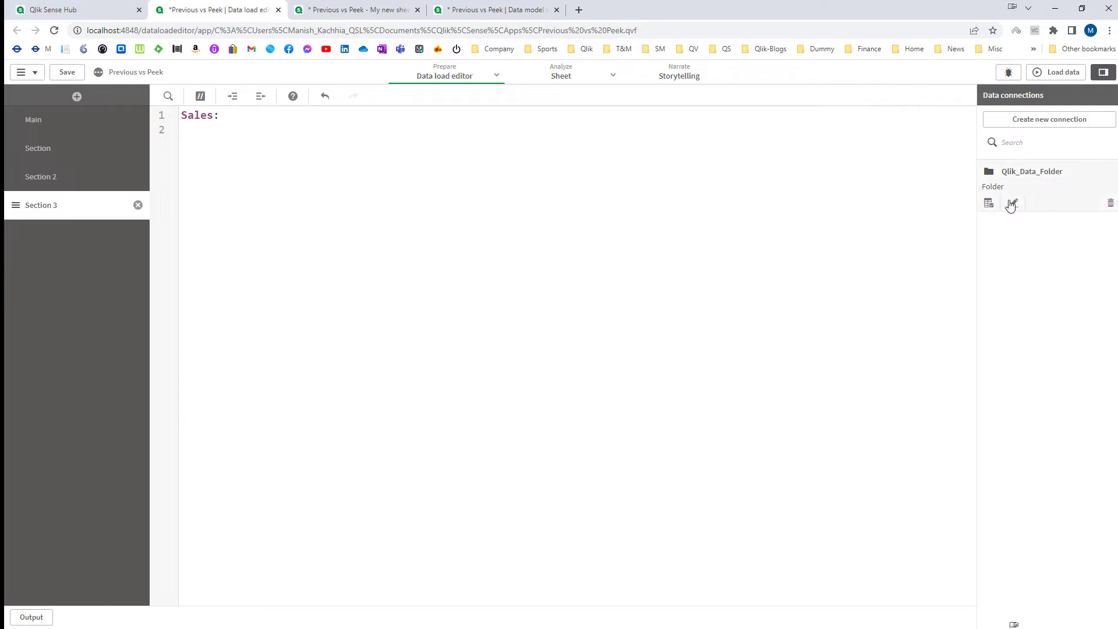
Open Previous_Peek_Data.xlsx from the Qlik_Data_Folder connection and select only the Data_new table instead of Example2
left_click(988, 203)
double_click(169, 270)
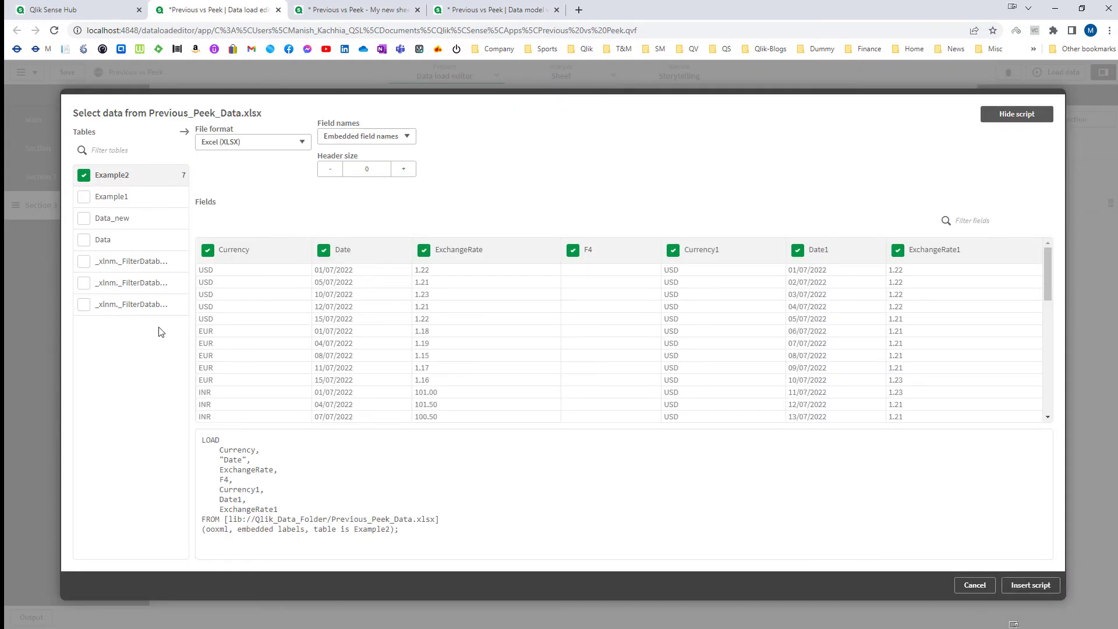
left_click(83, 174)
left_click(83, 219)
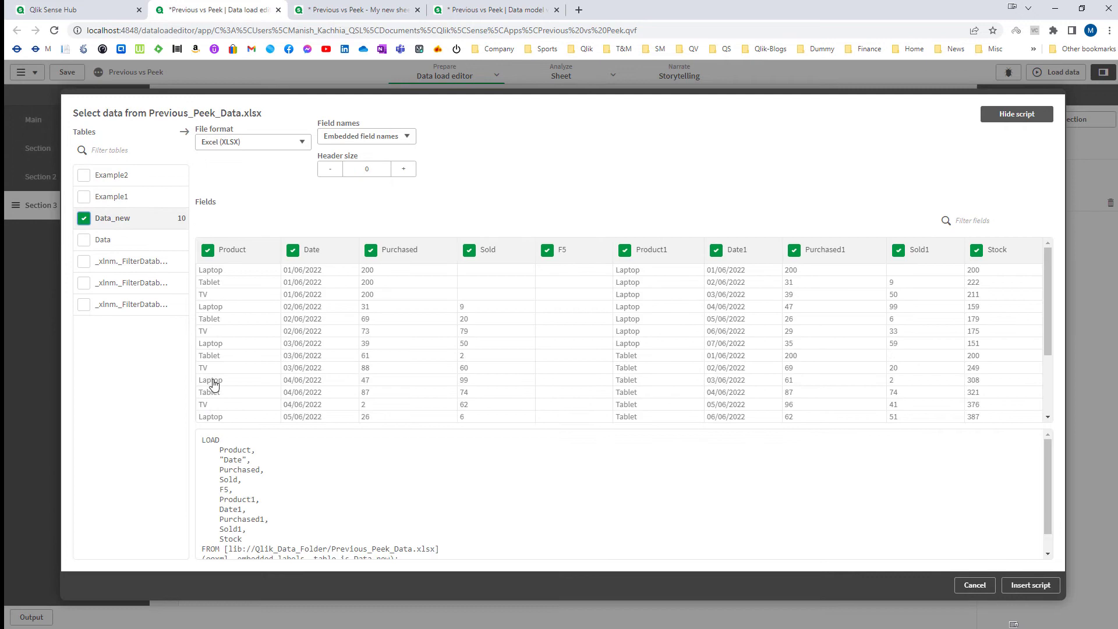
Exclude the fields F5, Product1, Date1, Purchased1, Sold1 and Stock, and insert the load script for Data_new
left_click(548, 249)
left_click(625, 250)
left_click(716, 249)
left_click(794, 250)
left_click(899, 249)
left_click(976, 250)
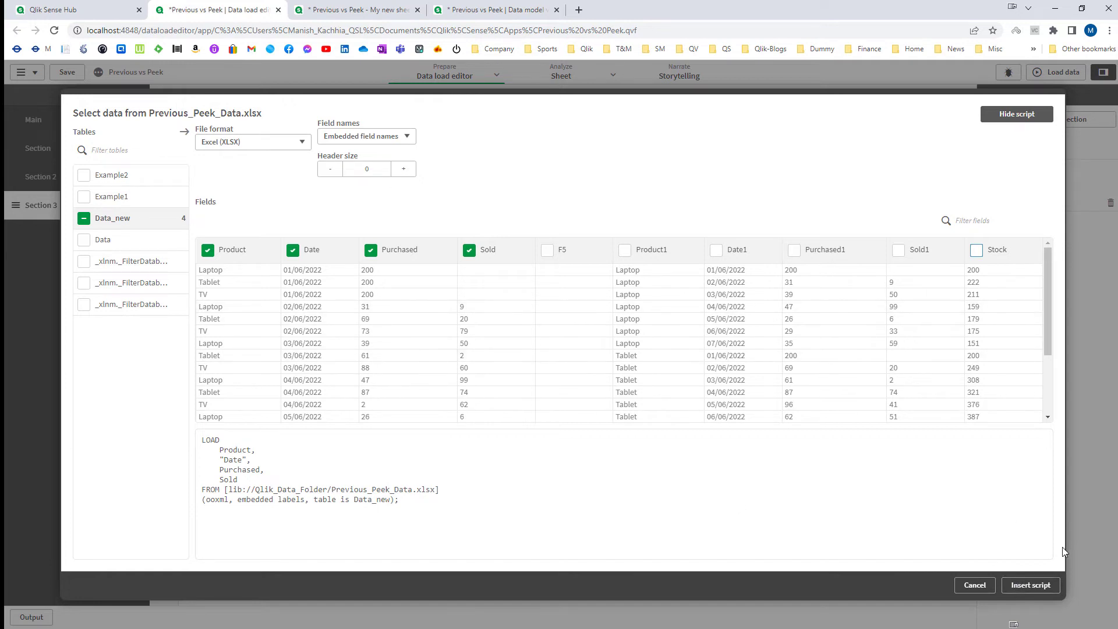
left_click(1031, 584)
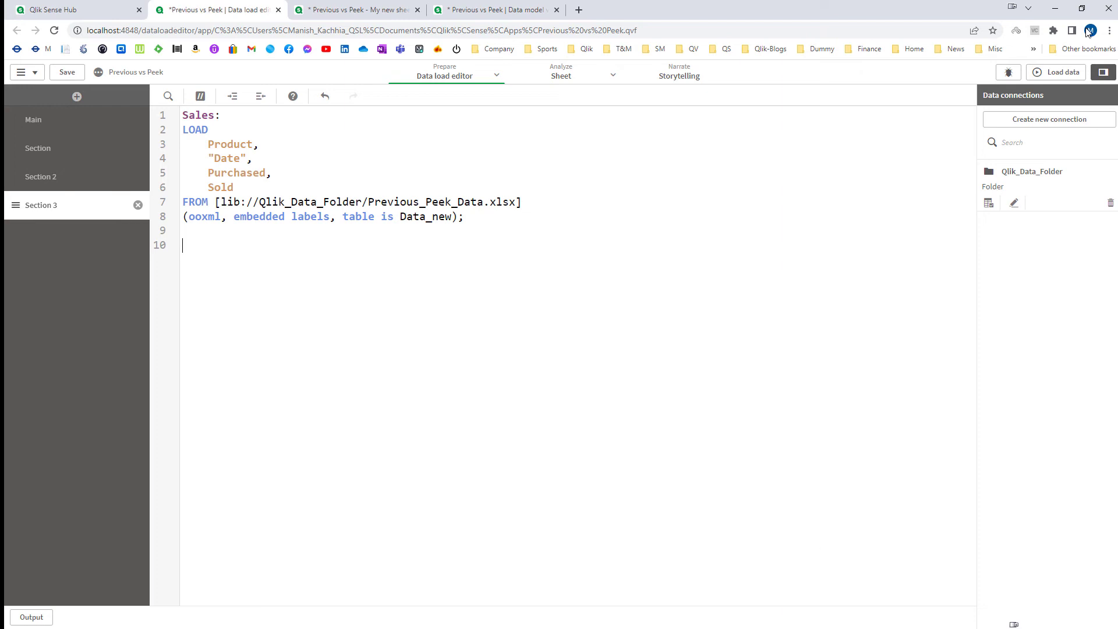
Load the data and create a new sheet in the Previous vs Peek app
left_click(1042, 72)
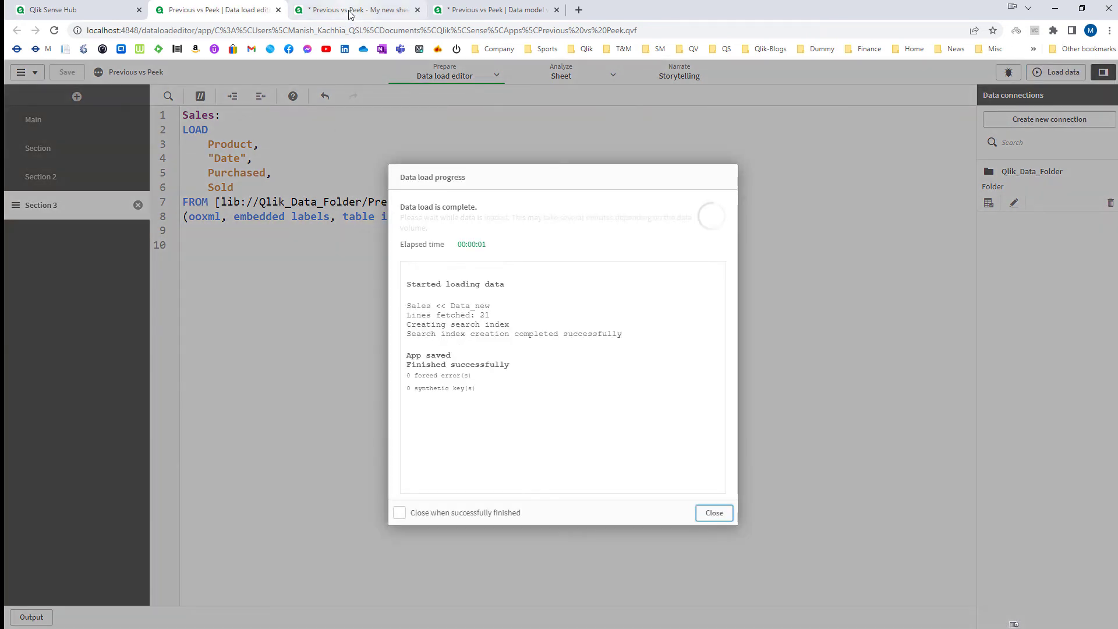
left_click(349, 12)
left_click(961, 76)
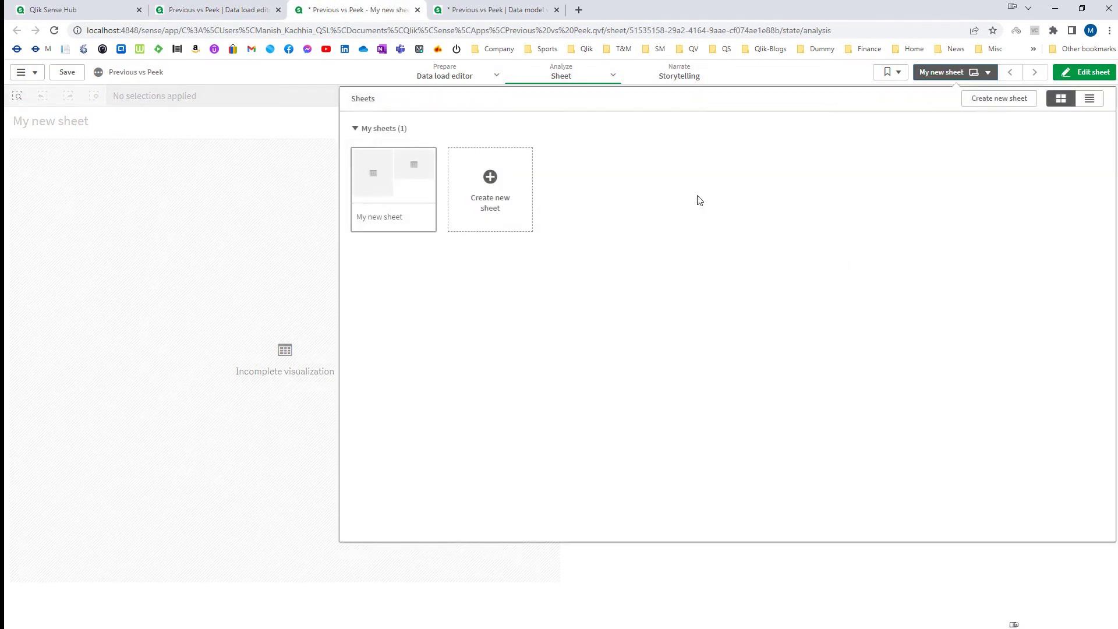
left_click(471, 185)
left_click(472, 185)
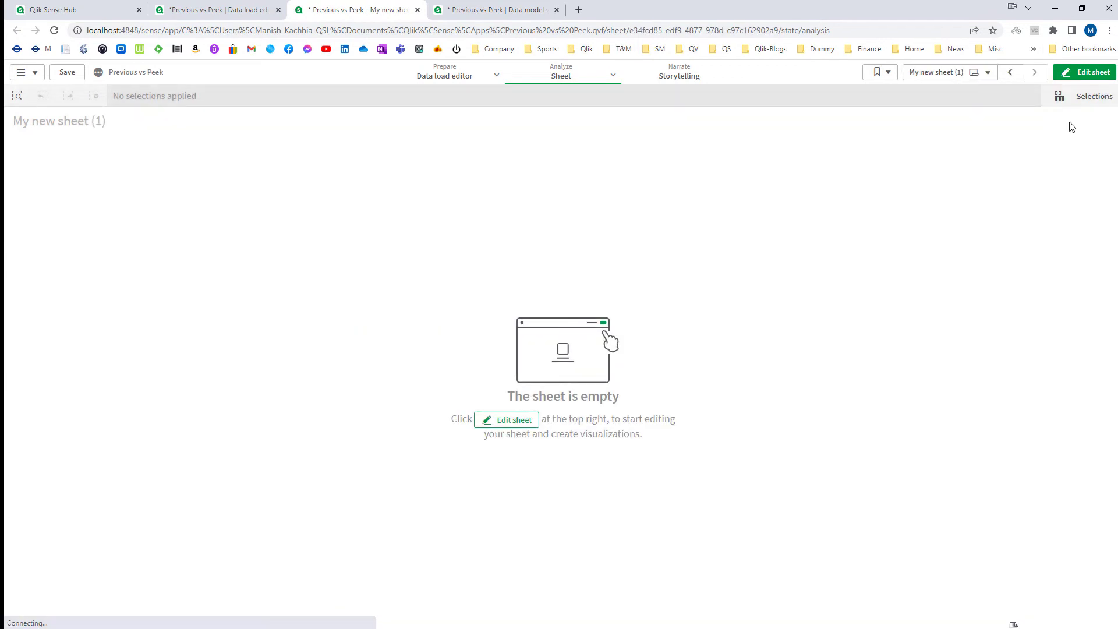
Add a table to the new sheet and make the Product field its first column
left_click(1084, 72)
left_click(12, 180)
left_click_drag(116, 568, 372, 168)
left_click(12, 112)
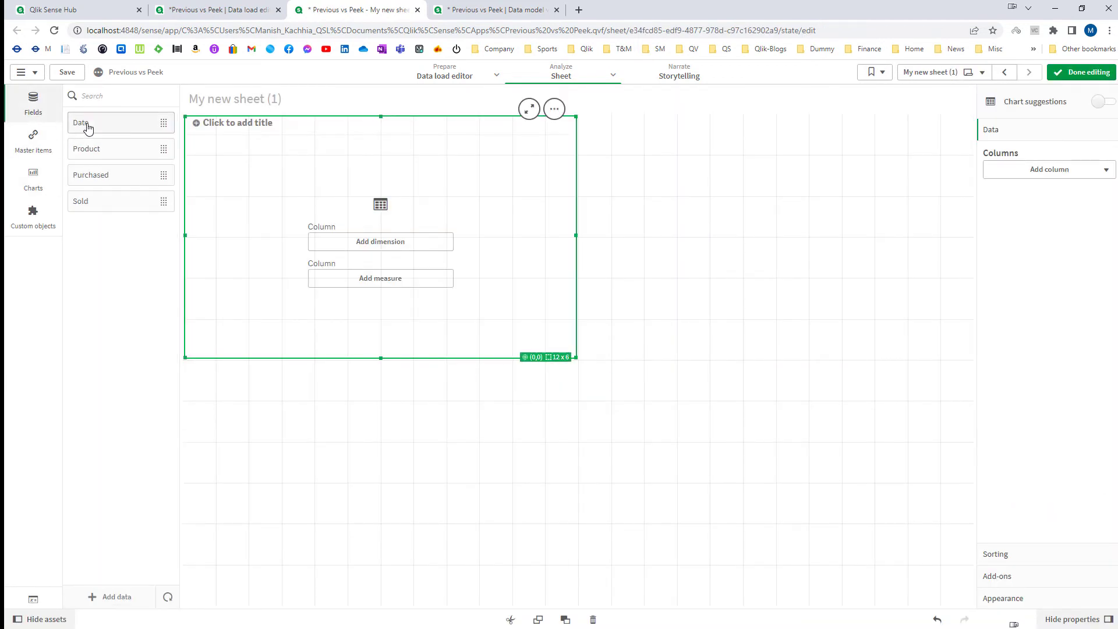
left_click_drag(90, 149, 304, 182)
left_click(324, 214)
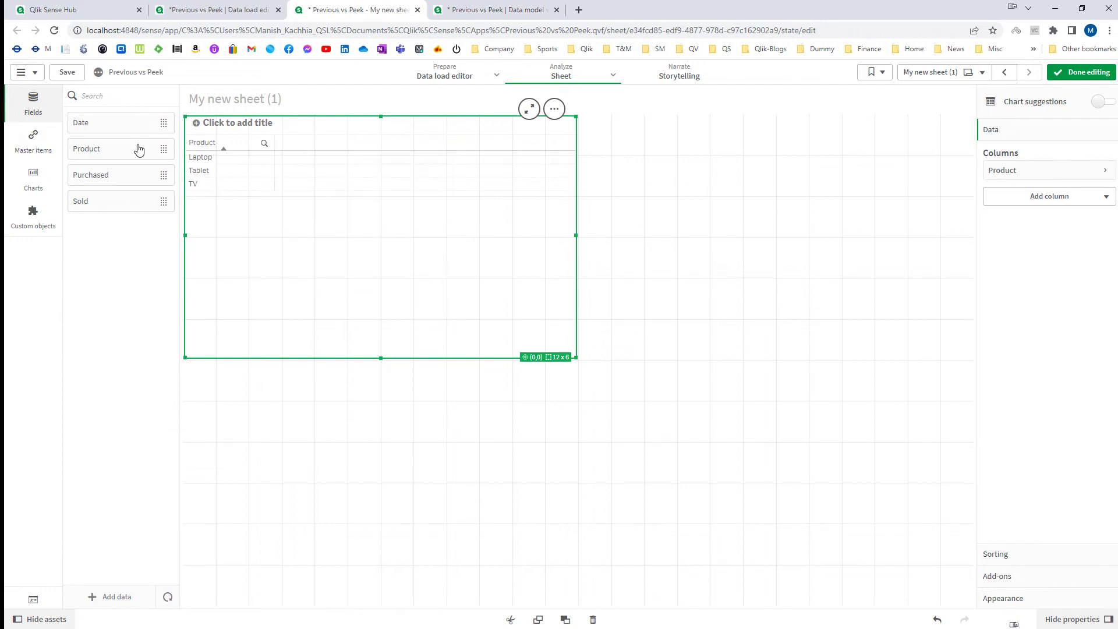
Add Date, Purchased and Sold as table columns, and enlarge the table to 14 x 12 grid cells
left_click_drag(122, 126, 367, 200)
left_click(367, 200)
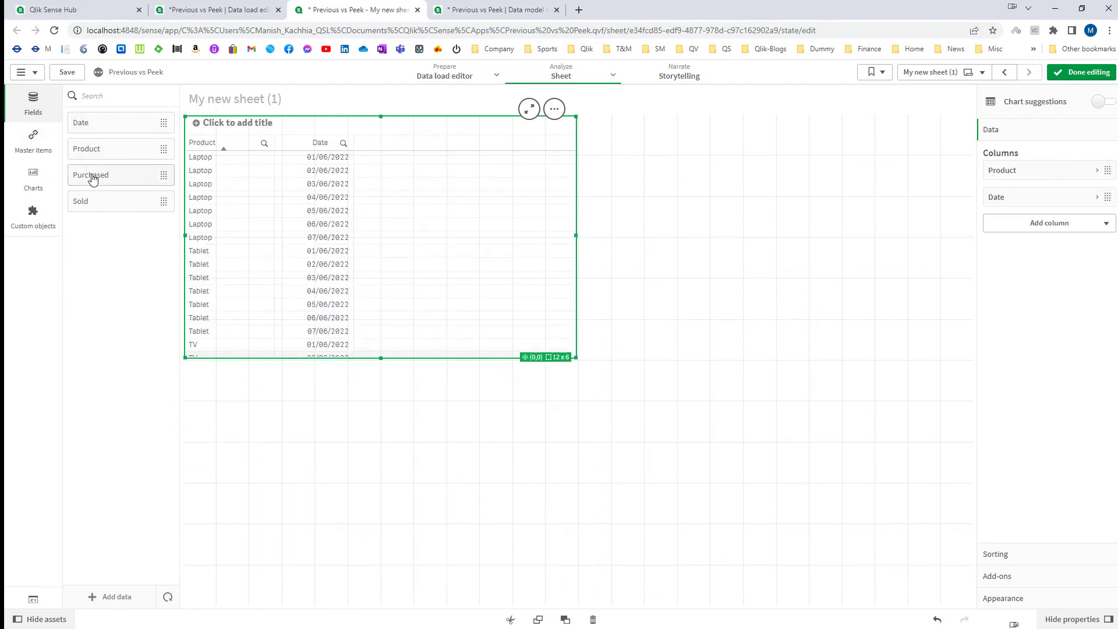
left_click_drag(92, 177, 334, 201)
left_click(334, 203)
left_click_drag(109, 205, 333, 206)
left_click(334, 204)
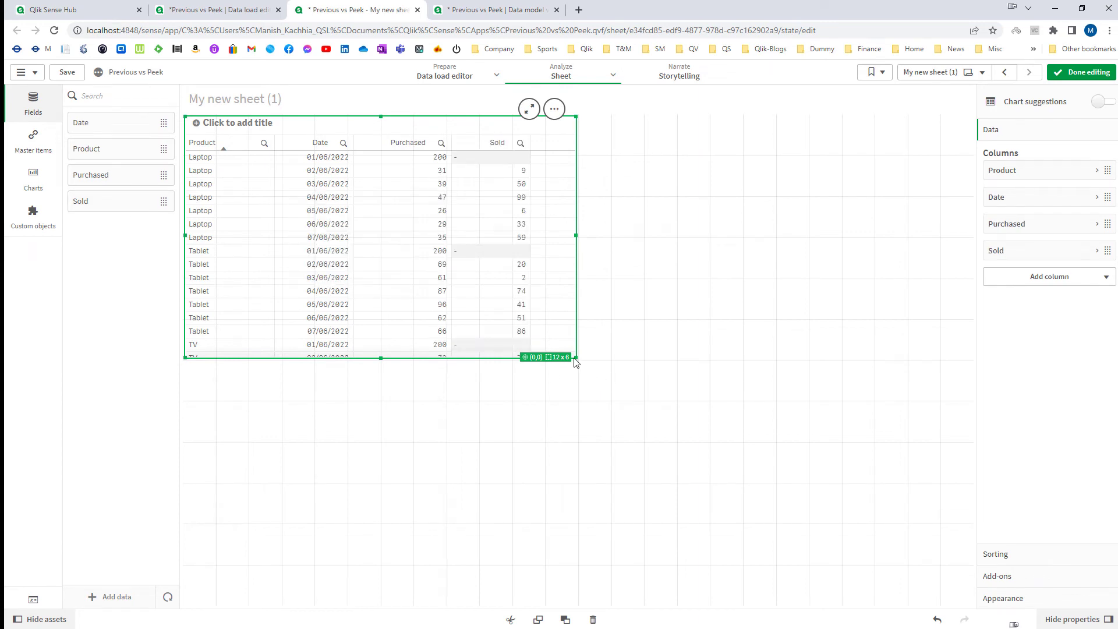
left_click_drag(578, 358, 643, 607)
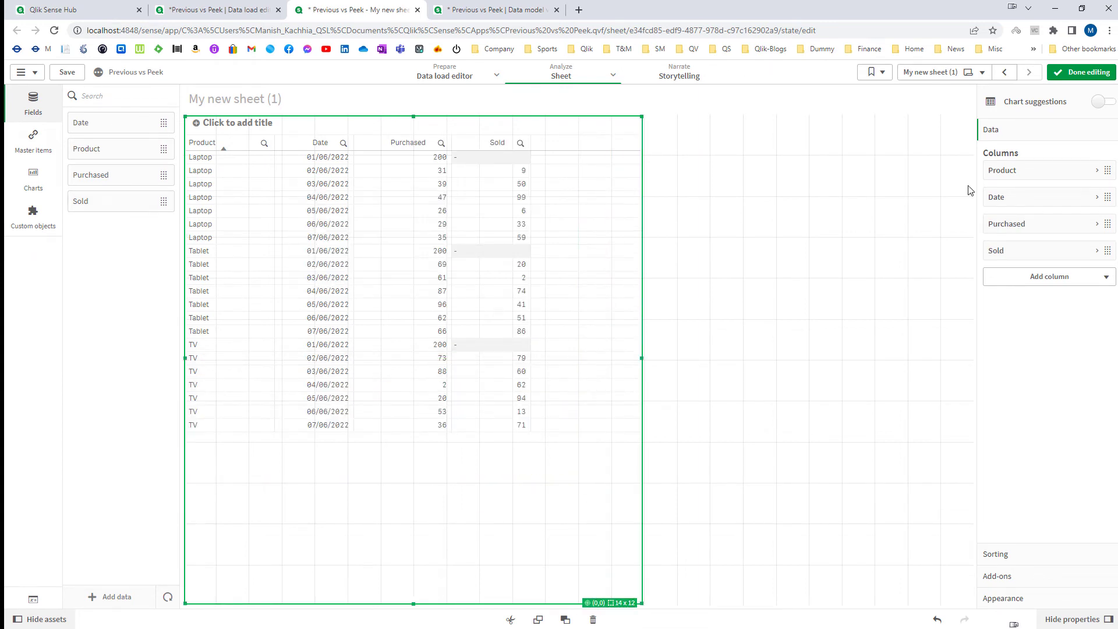
left_click(1071, 72)
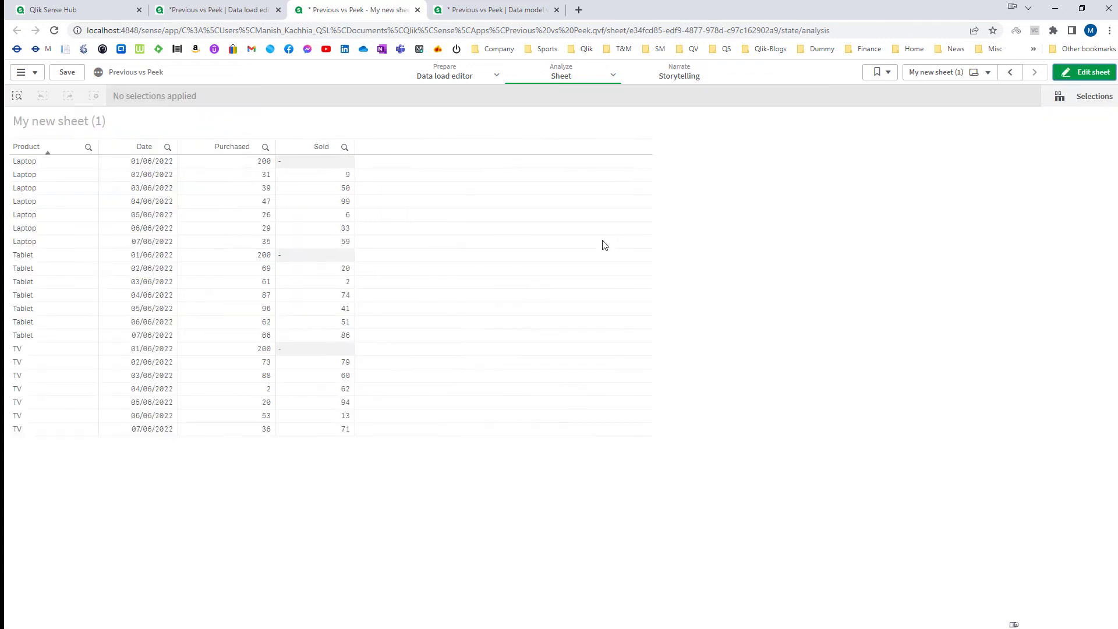
In the Section 3 load script, add RowNo() as ID as the first field of the Sales load and reload the data
left_click(216, 7)
left_click(711, 520)
left_click(262, 119)
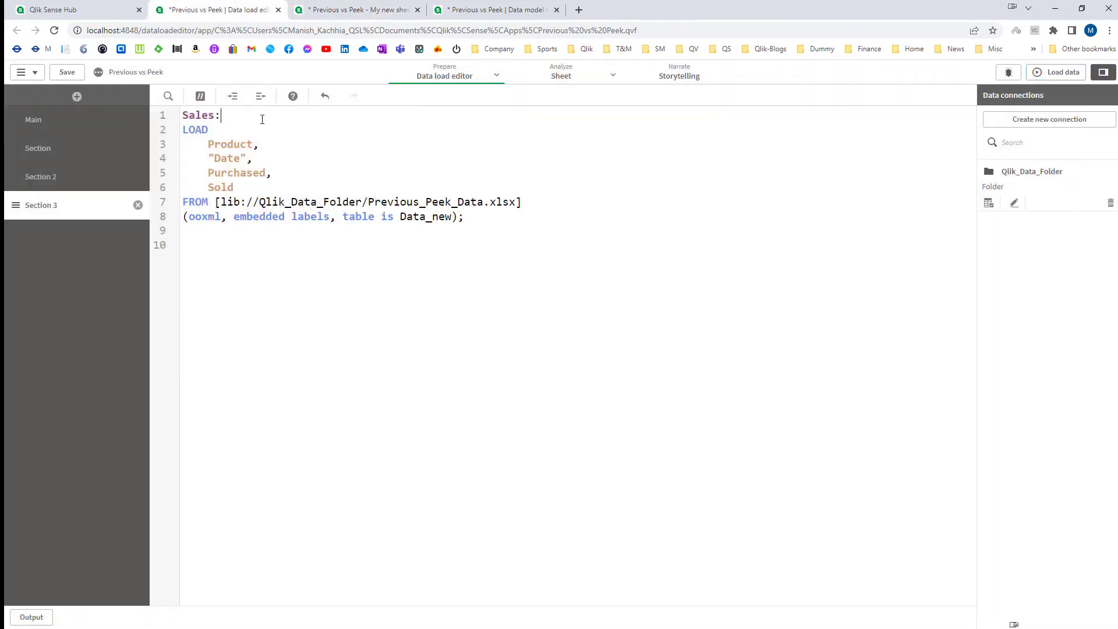
key("Return")
type("RowNo() as ID,")
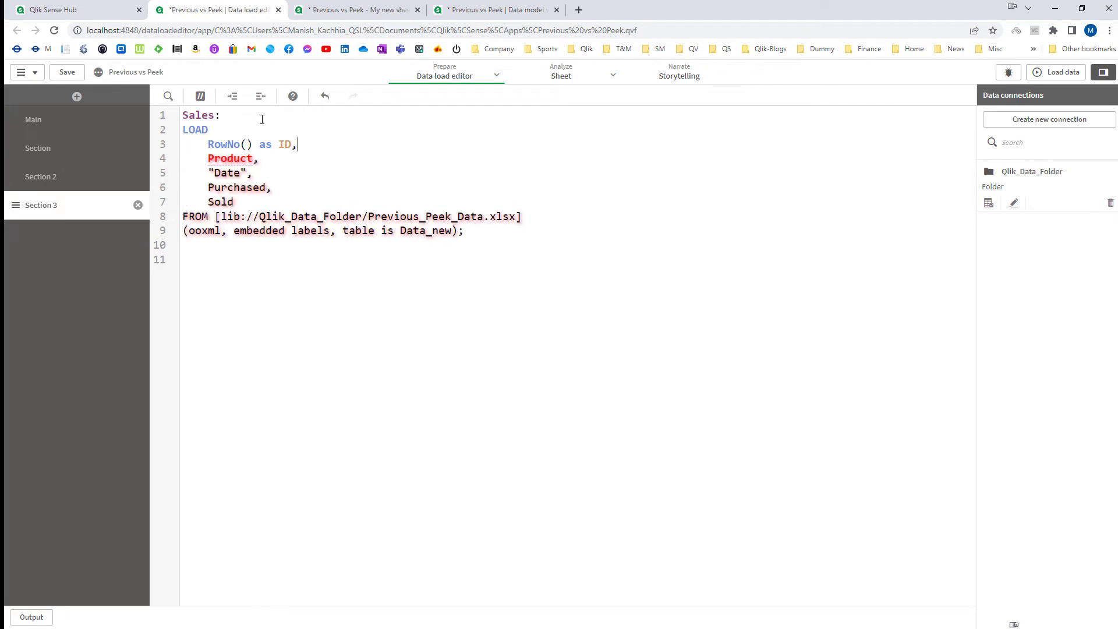
key("alt+Tab")
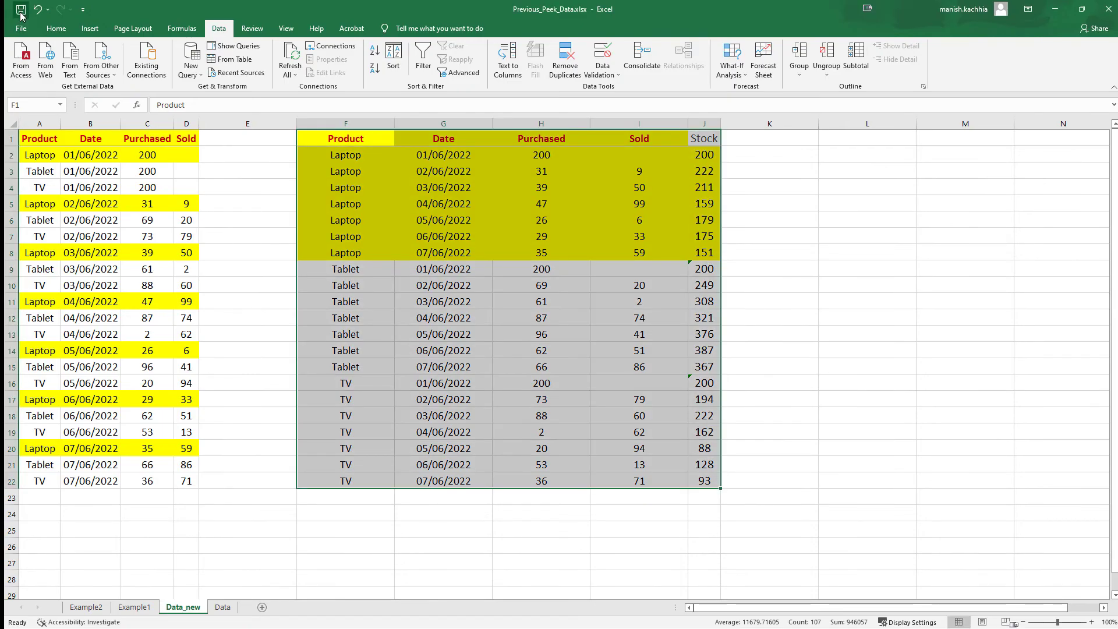
key("alt+Tab")
key("alt+Tab")
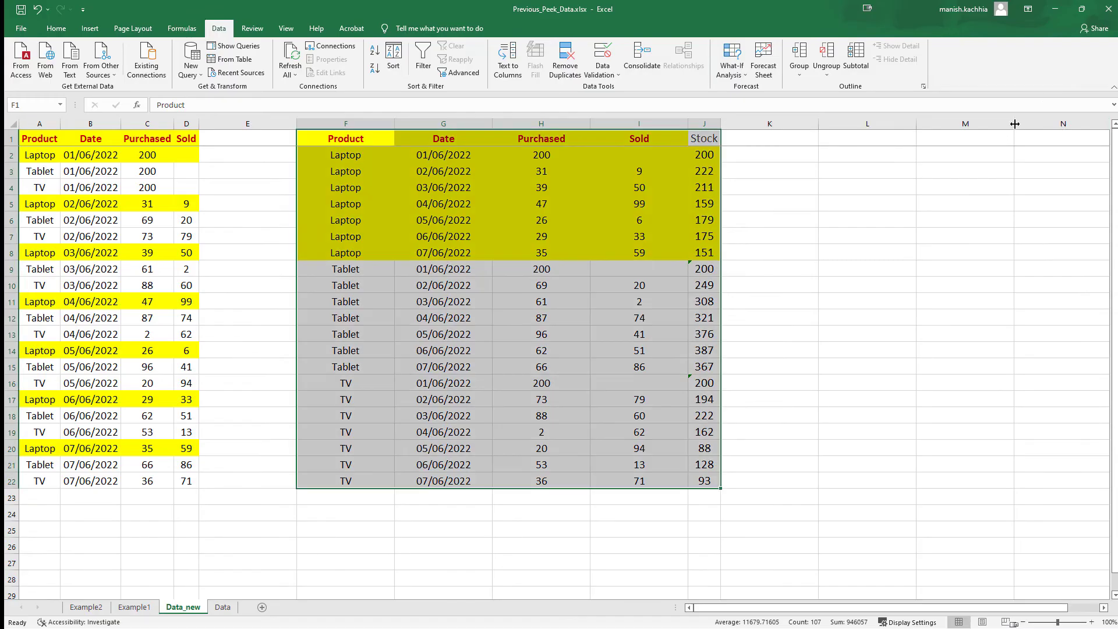
key("alt+Tab")
left_click(1060, 70)
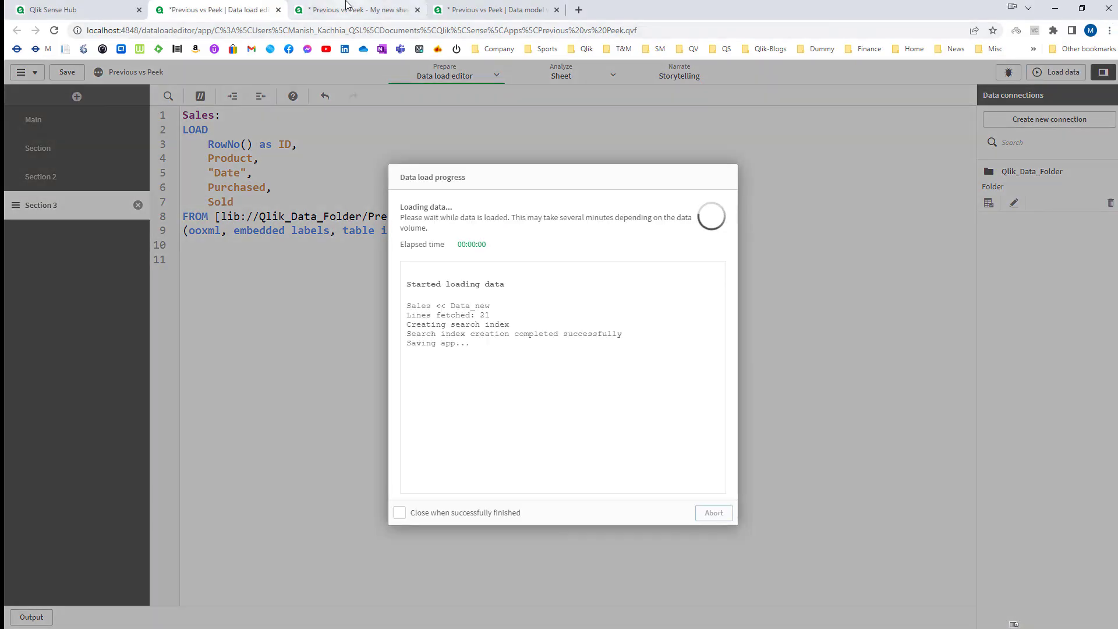
Add the ID field to the sheet's table and place it as the first column, before Product
key("ctrl+Tab")
left_click(1085, 72)
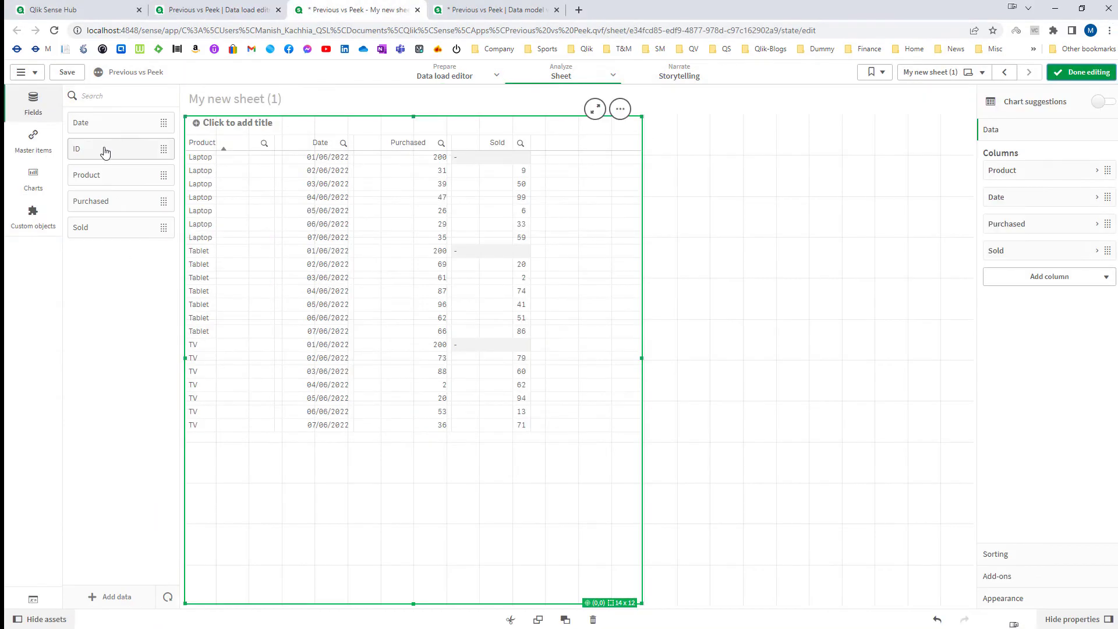
left_click_drag(104, 149, 513, 257)
left_click(444, 320)
left_click_drag(1020, 278, 1025, 145)
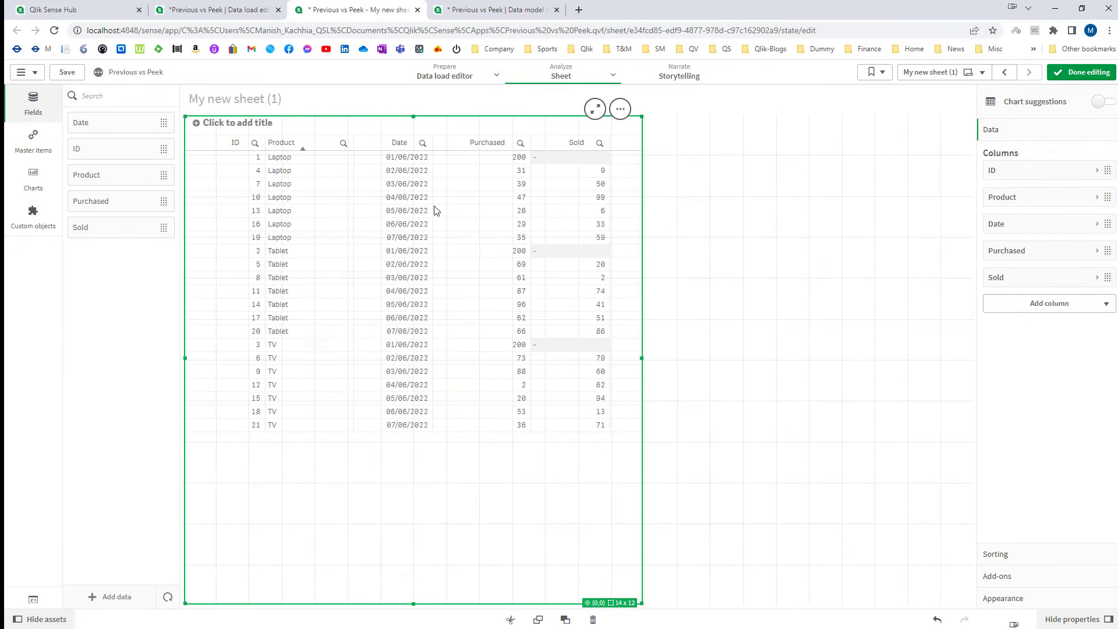
left_click(1079, 73)
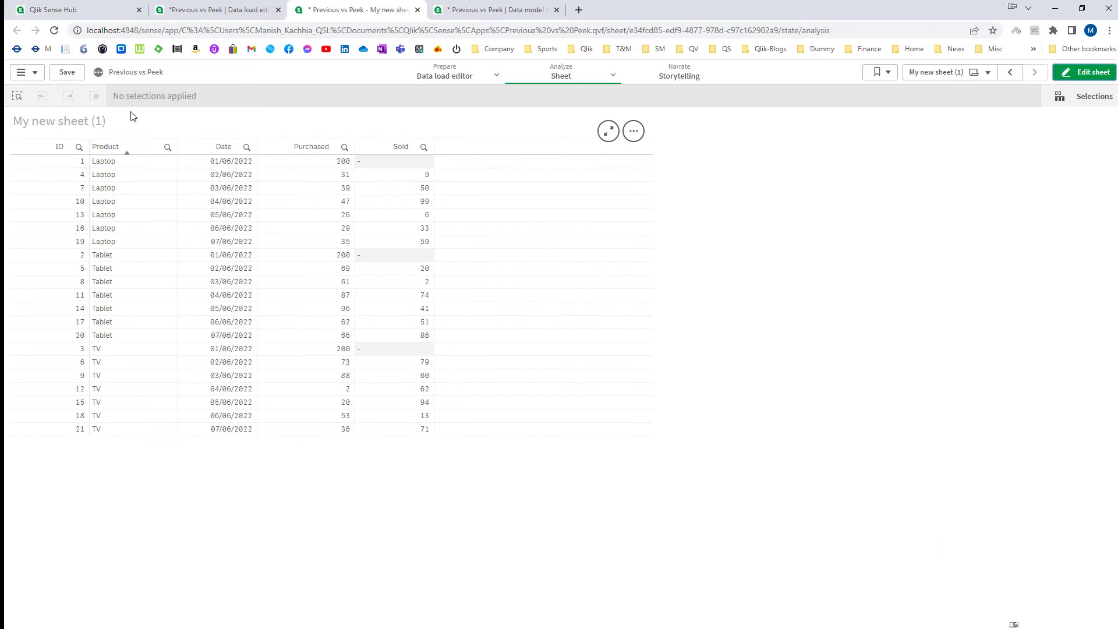
Sort the table by ID in ascending order and permanently apply the change to the visualization
key("Return")
left_click(61, 146)
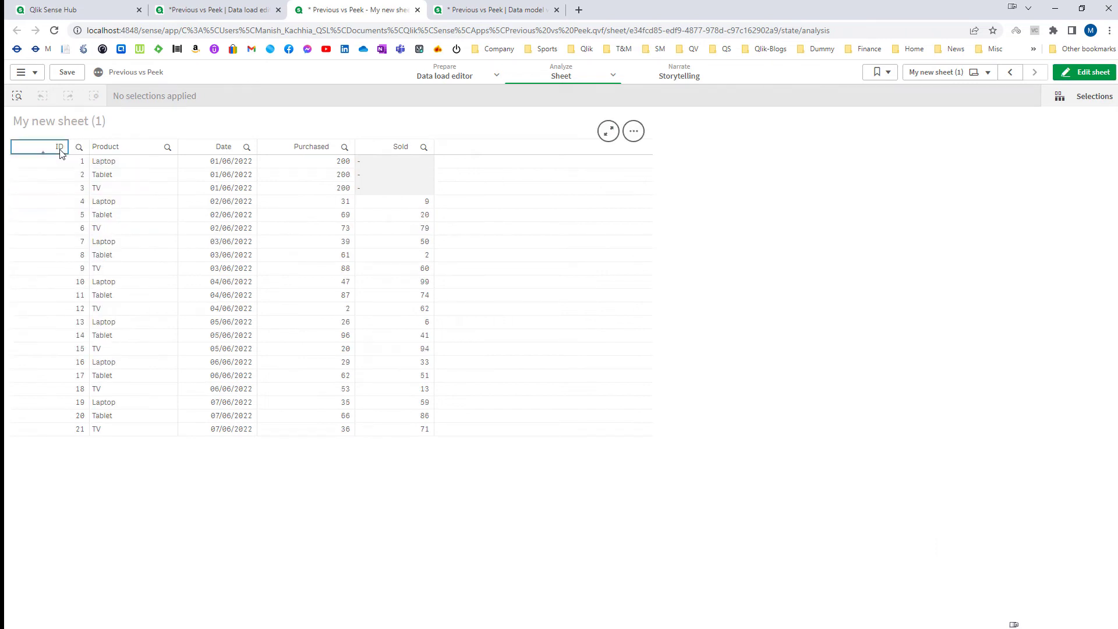
left_click(1071, 73)
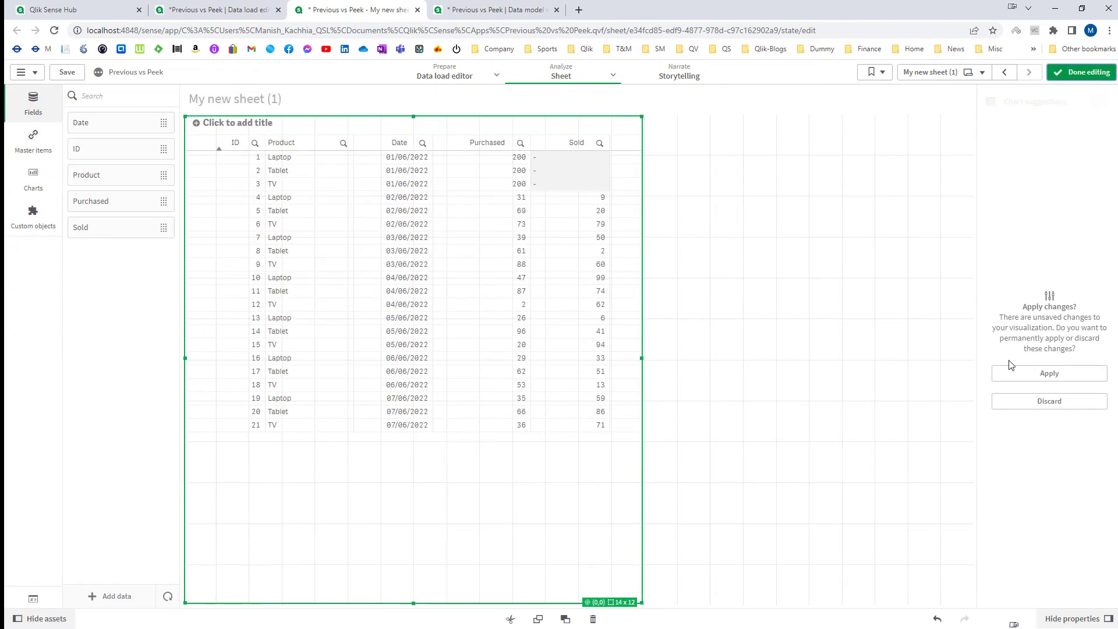
left_click(1042, 373)
left_click(1069, 76)
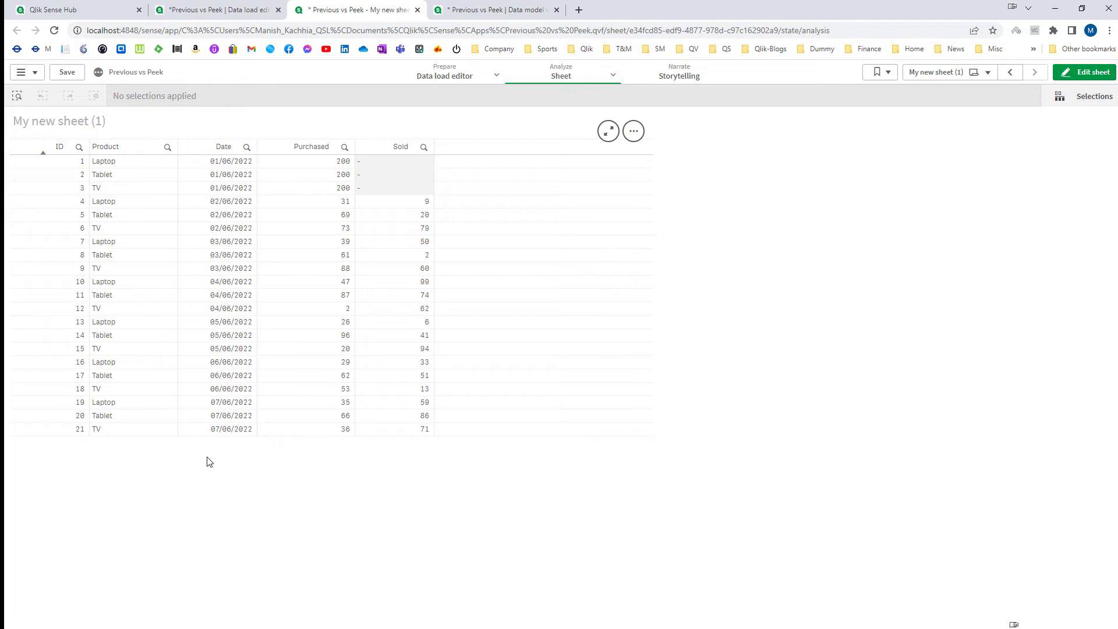
Return to the data load editor, dismiss the load progress and put the Sales statement's closing semicolon on its own line
left_click(244, 8)
left_click(699, 512)
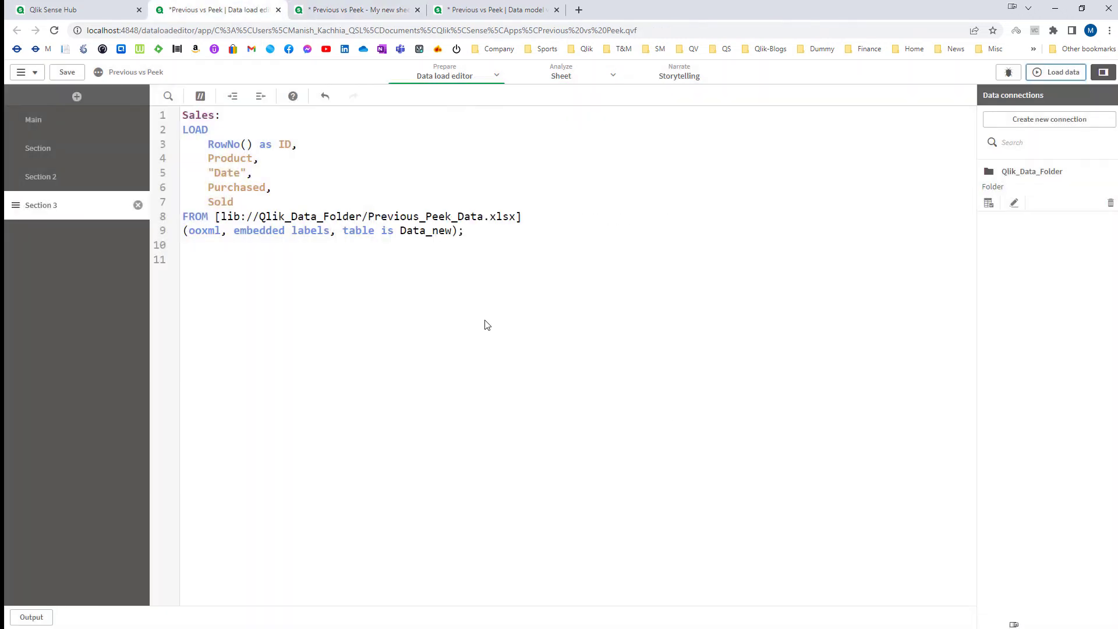
key("Return")
key("Return")
type("Order By")
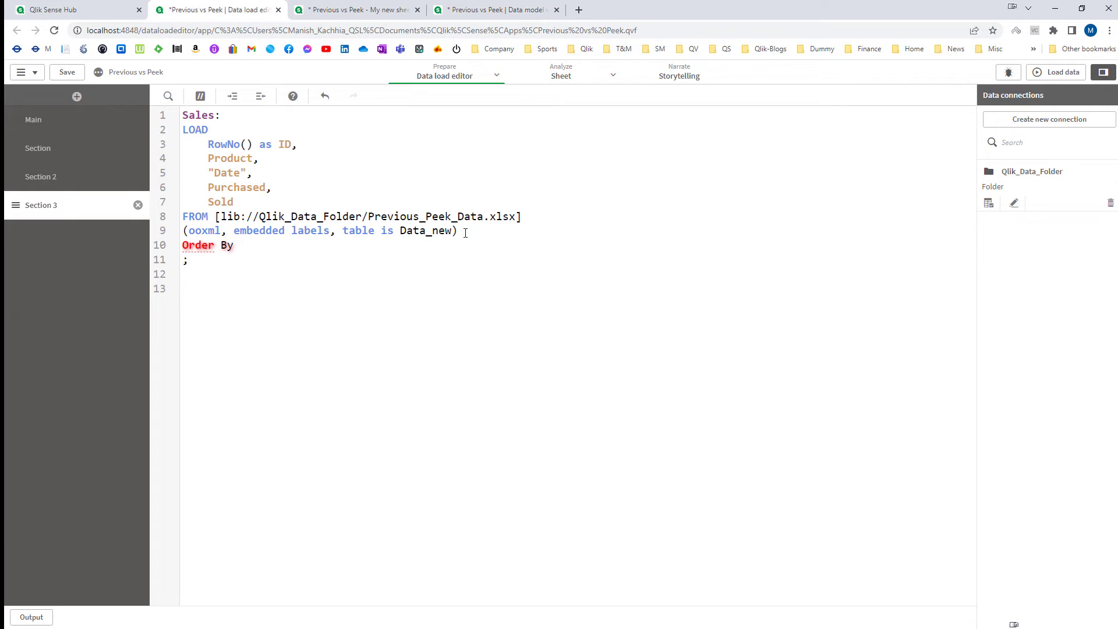
key("BackSpace")
key("BackSpace")
key("BackSpace")
key("BackSpace")
key("BackSpace")
key("BackSpace")
key("BackSpace")
key("BackSpace")
key("BackSpace")
Below the Sales load, write a Sales2 load of all fields (*) from Resident Sales, ordered by Product, Date
key("Return")
key("Return")
type("Sales2:")
key("Return")
type("Load")
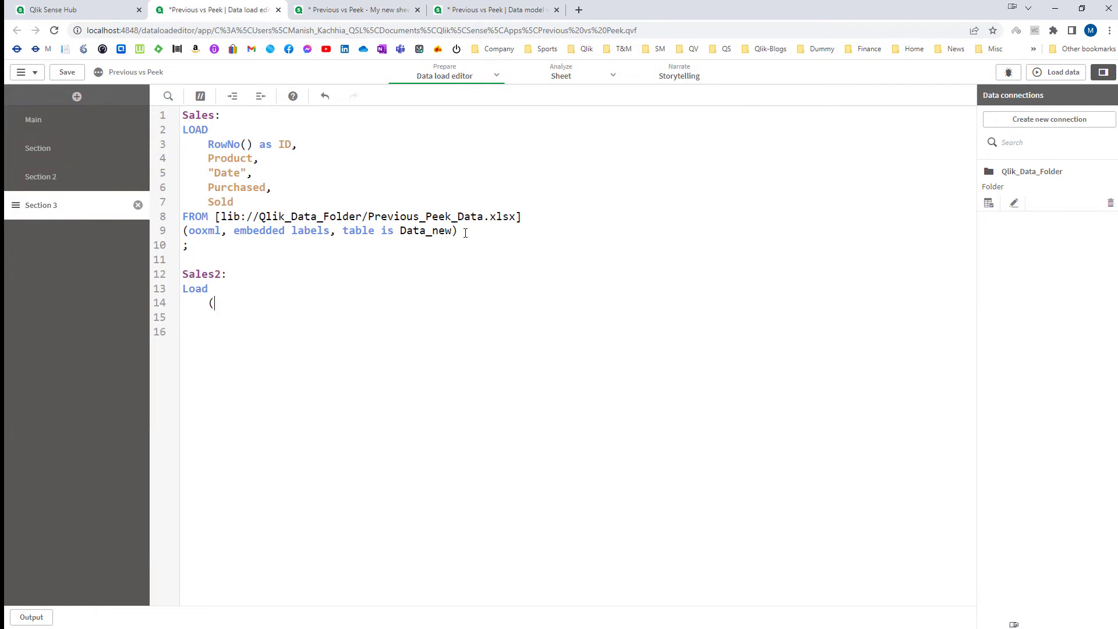
key("BackSpace")
type("Resident Sales")
key("Return")
key("Return")
type("Order By Product, Date")
key("Escape")
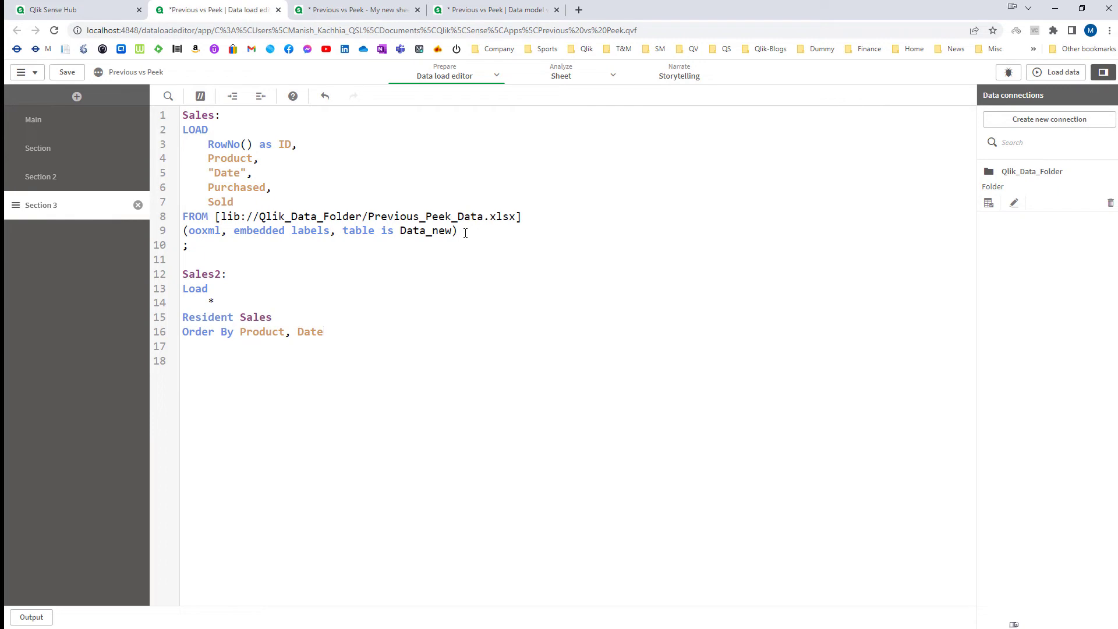
Close the Sales2 statement with a semicolon and add Drop Table Sales; below it
key("Return")
key("Return")
type("Drop Table Sales;")
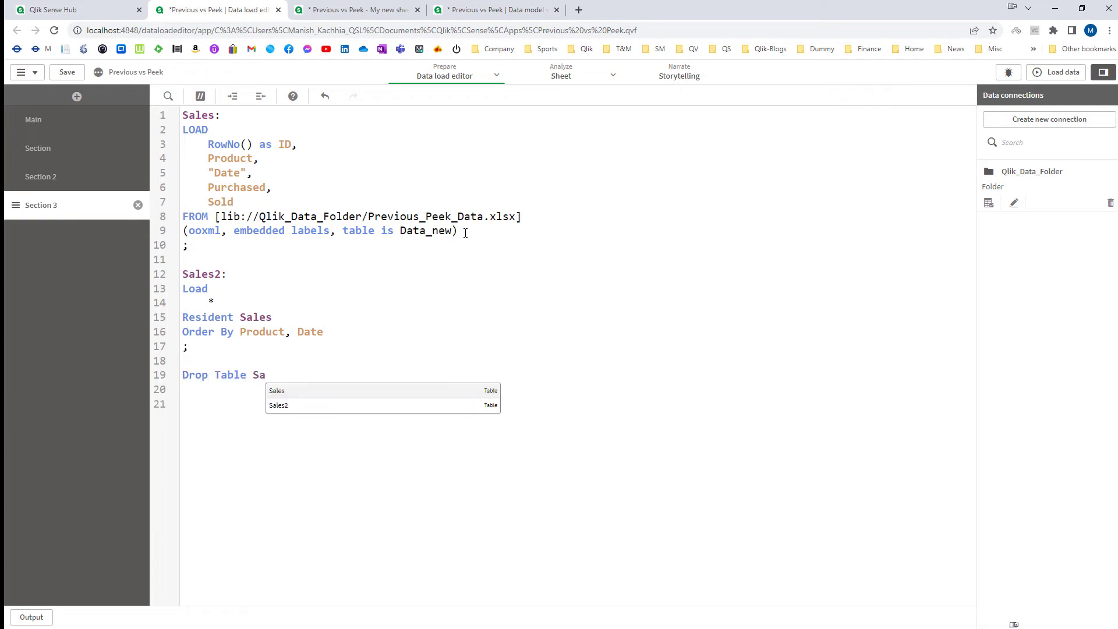
Move the RowNo() as ID line from the Sales load to the start of the Sales2 load, and reload the data for the sheet
key("Left")
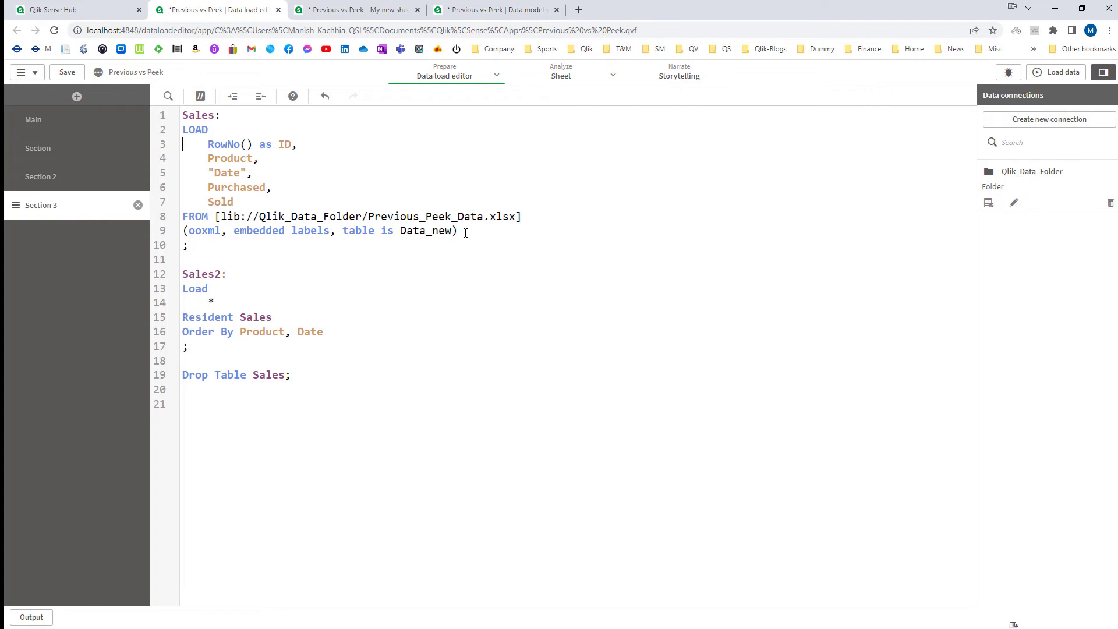
key("shift+Down")
key("Delete")
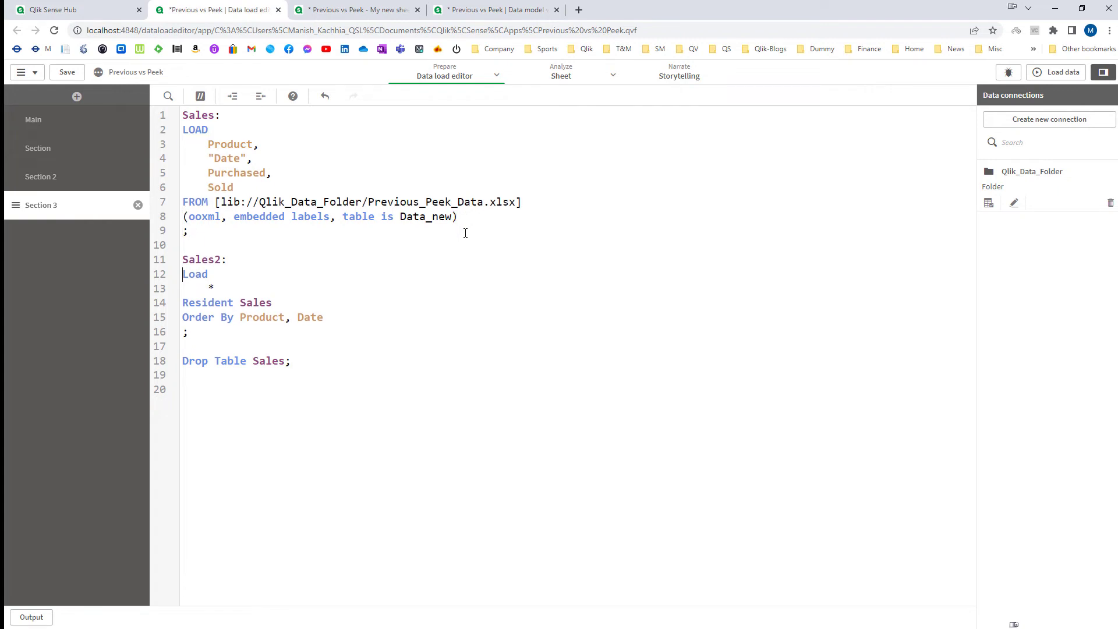
type("RowNo() as ID,")
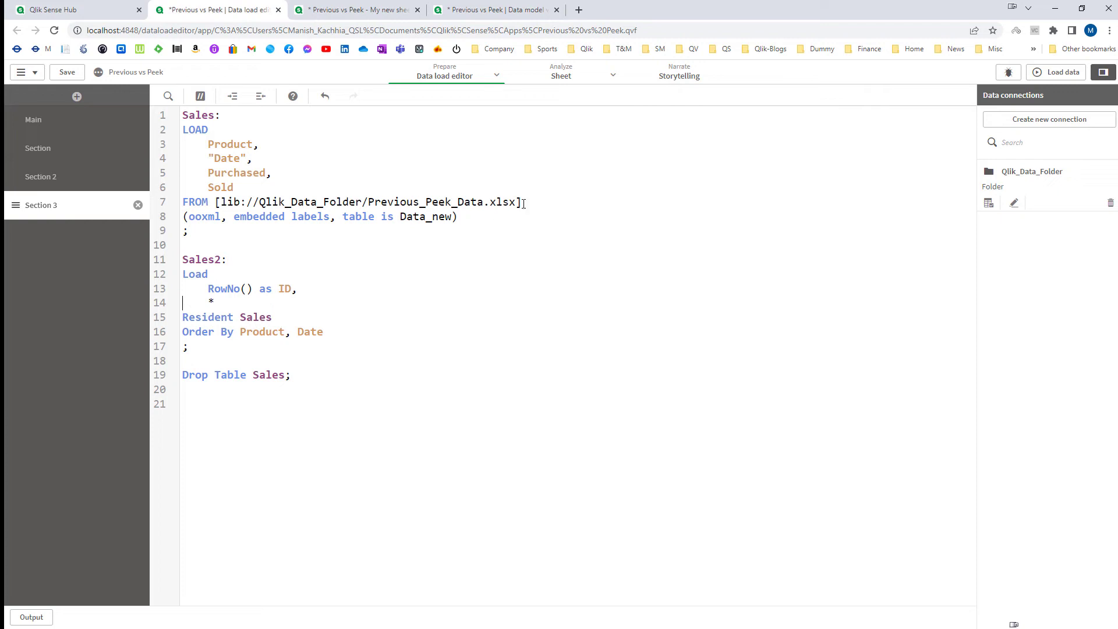
left_click(1056, 73)
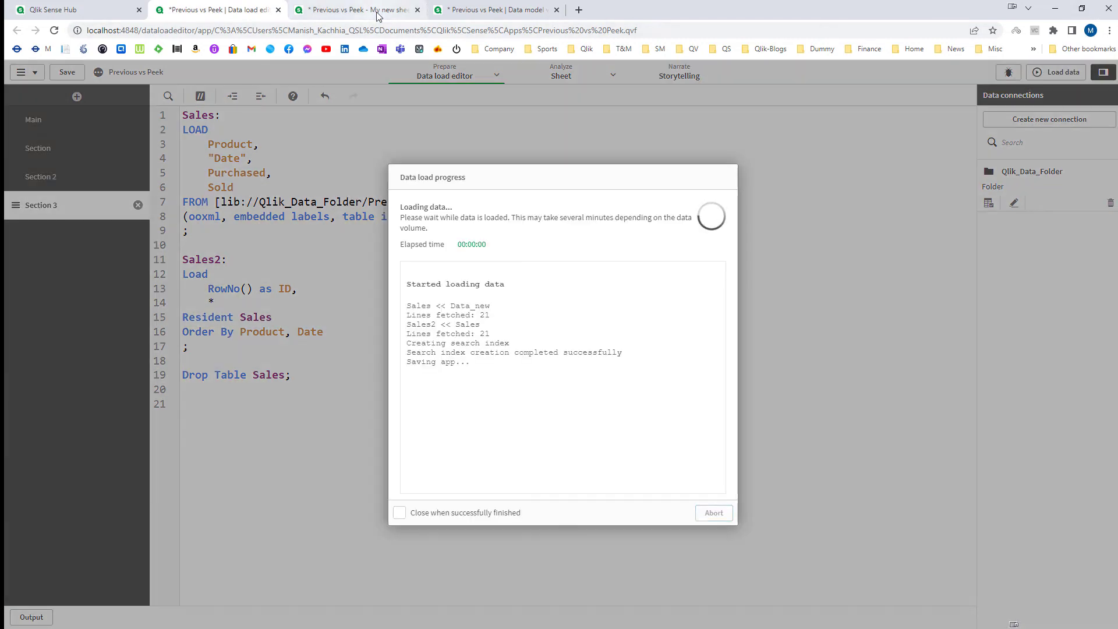
left_click(377, 14)
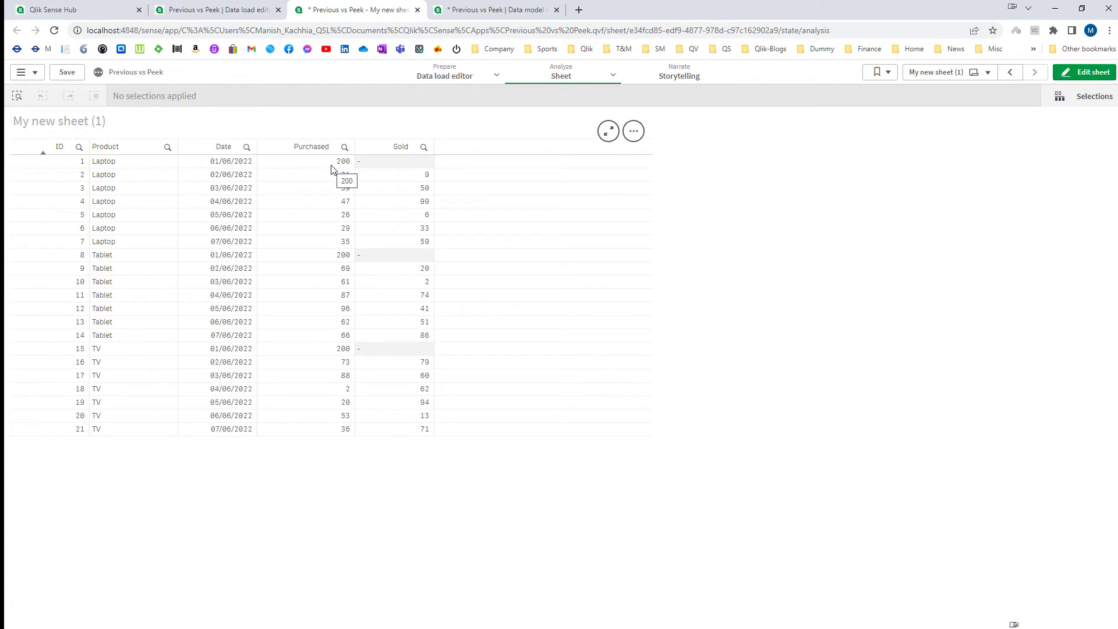
Add the field Purchased - Sold as Stock after the * in the Sales2 load, and reload the data for the sheet
left_click(203, 16)
left_click(713, 513)
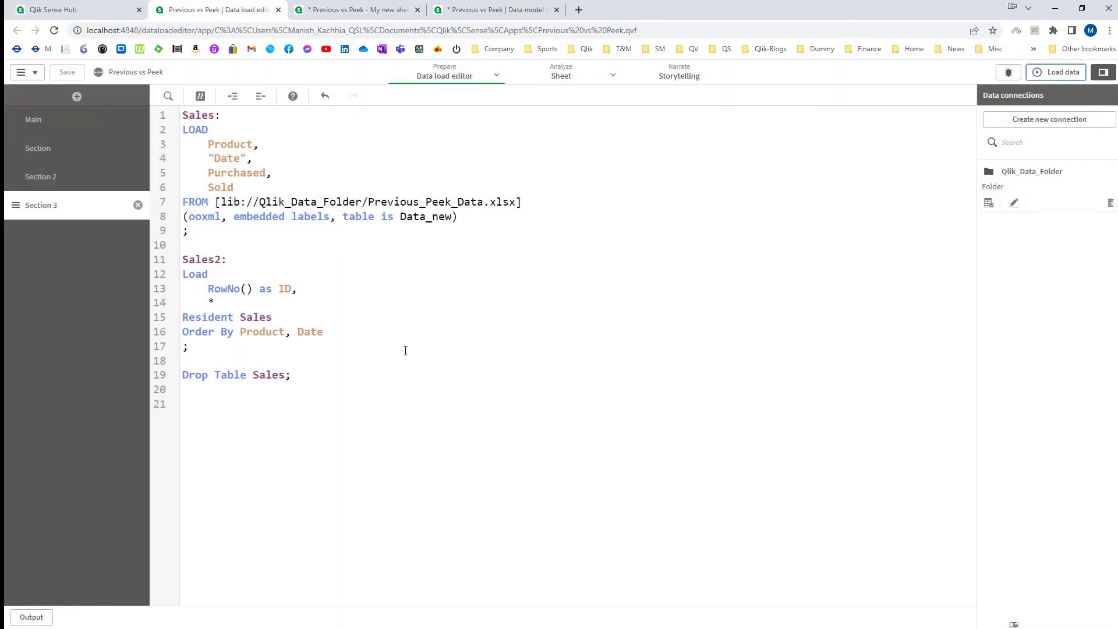
key("ctrl+z")
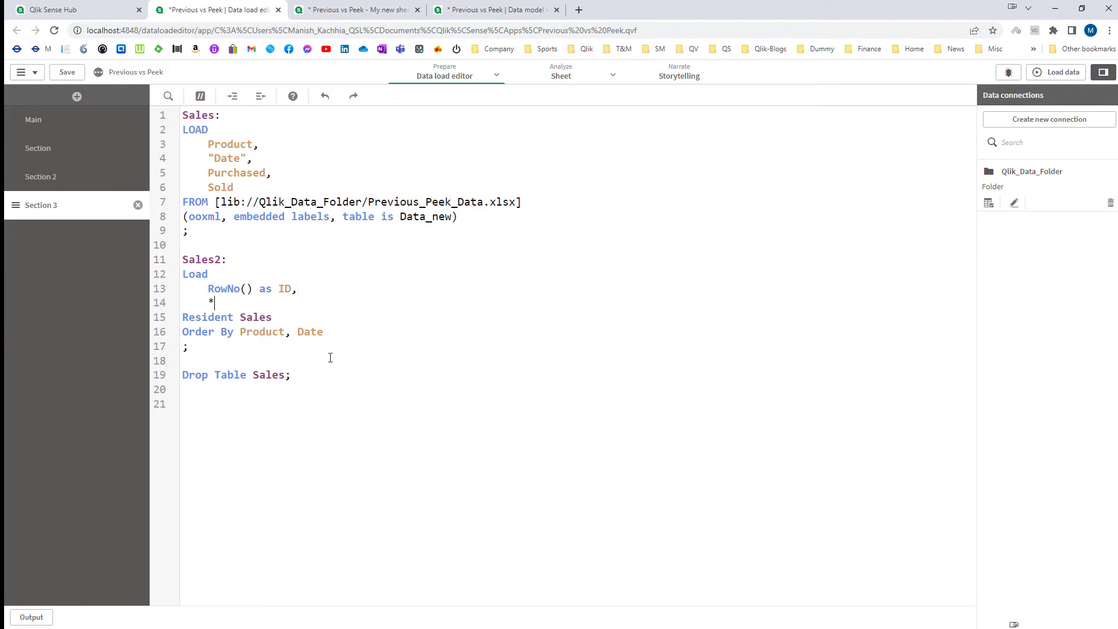
key("Return")
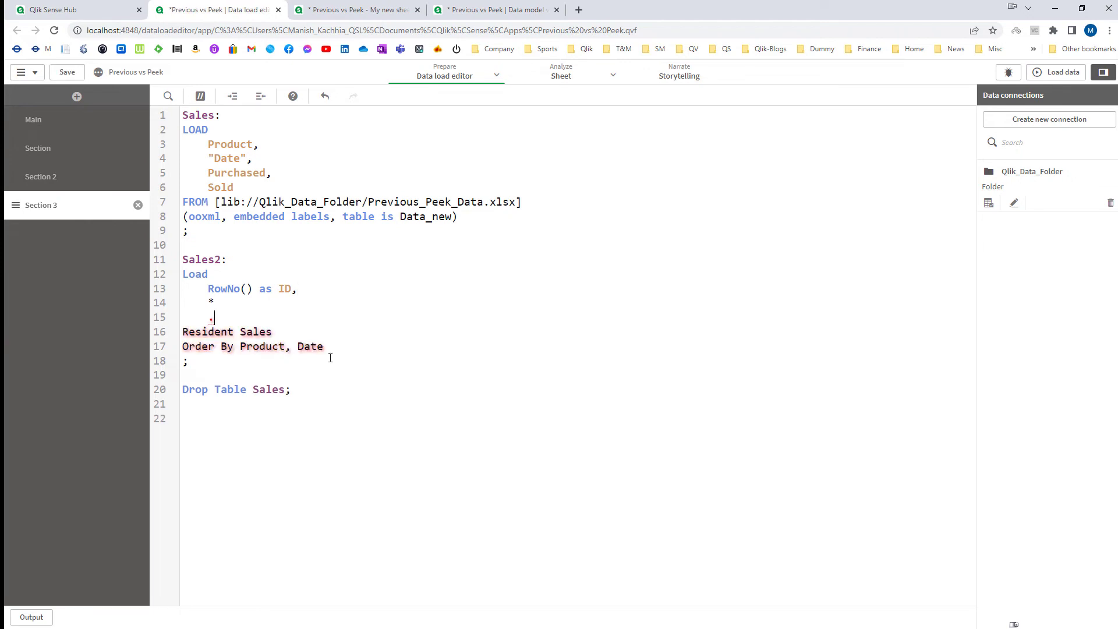
type(",Purchased")
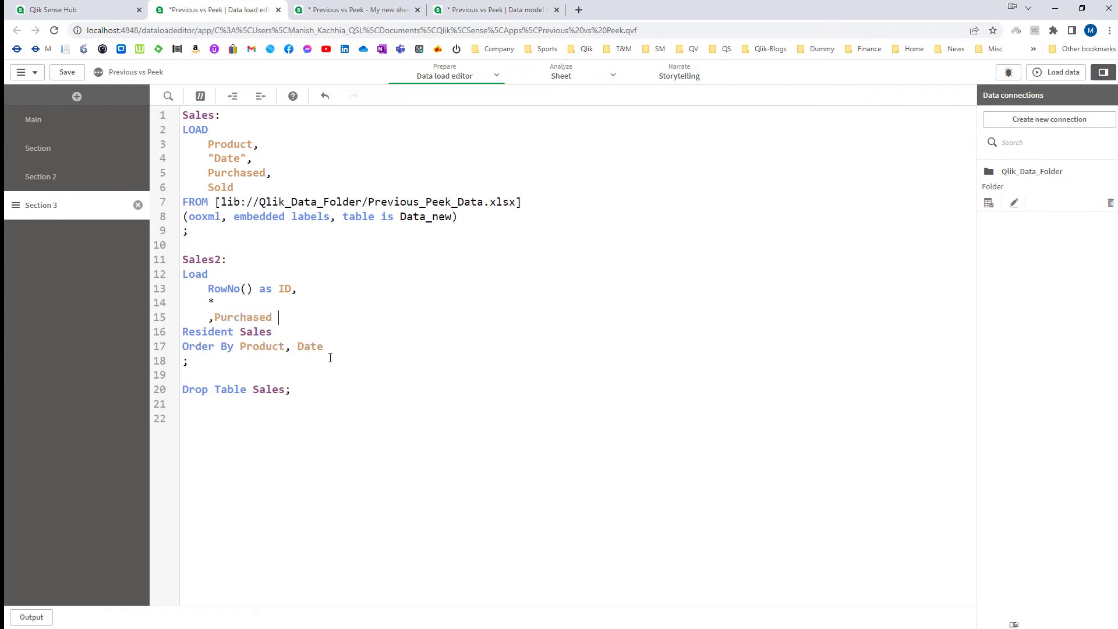
type(" - S")
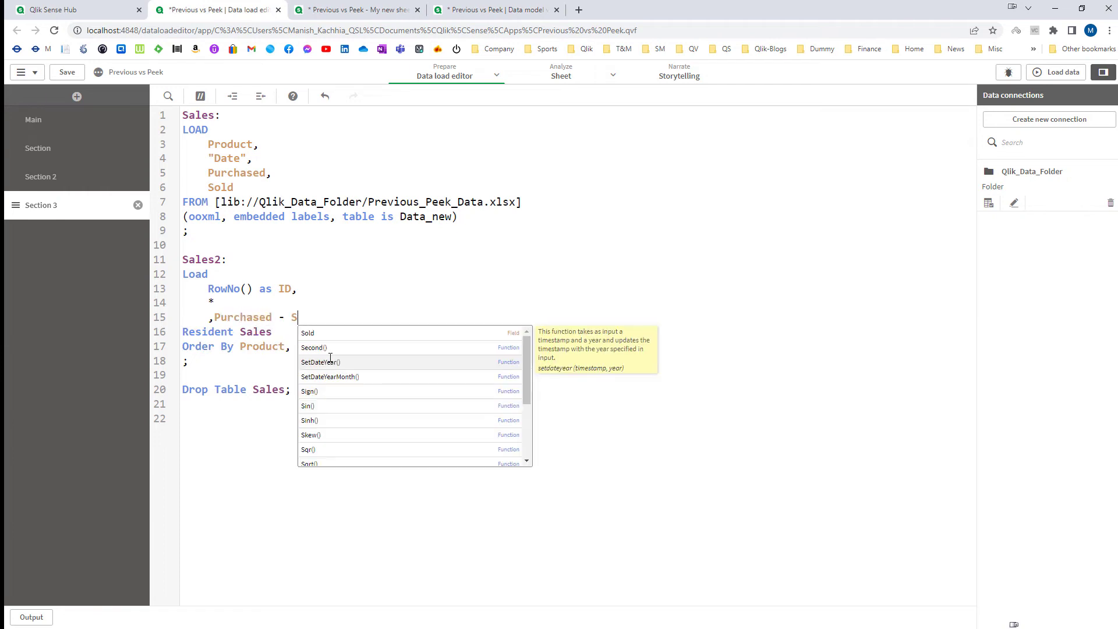
type("old as Sto")
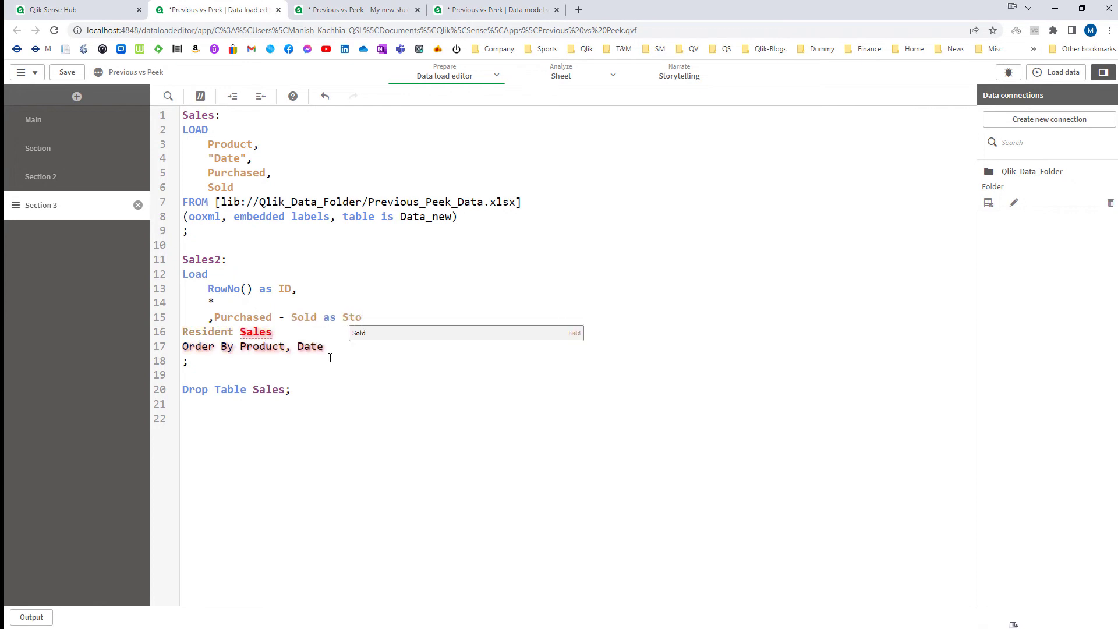
type("ck")
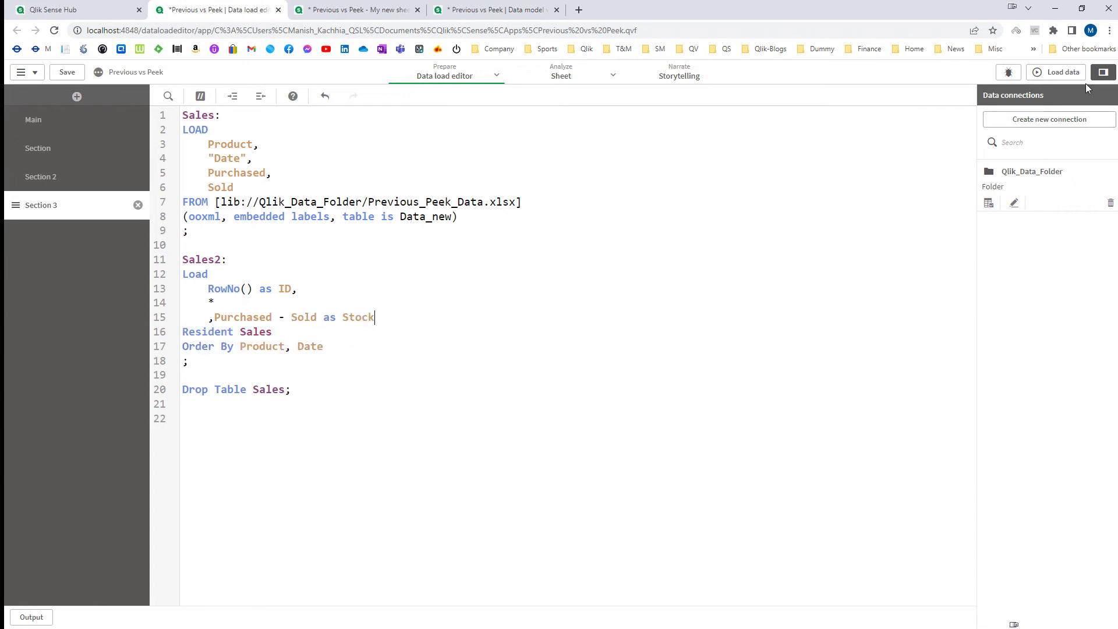
left_click(1059, 72)
left_click(357, 10)
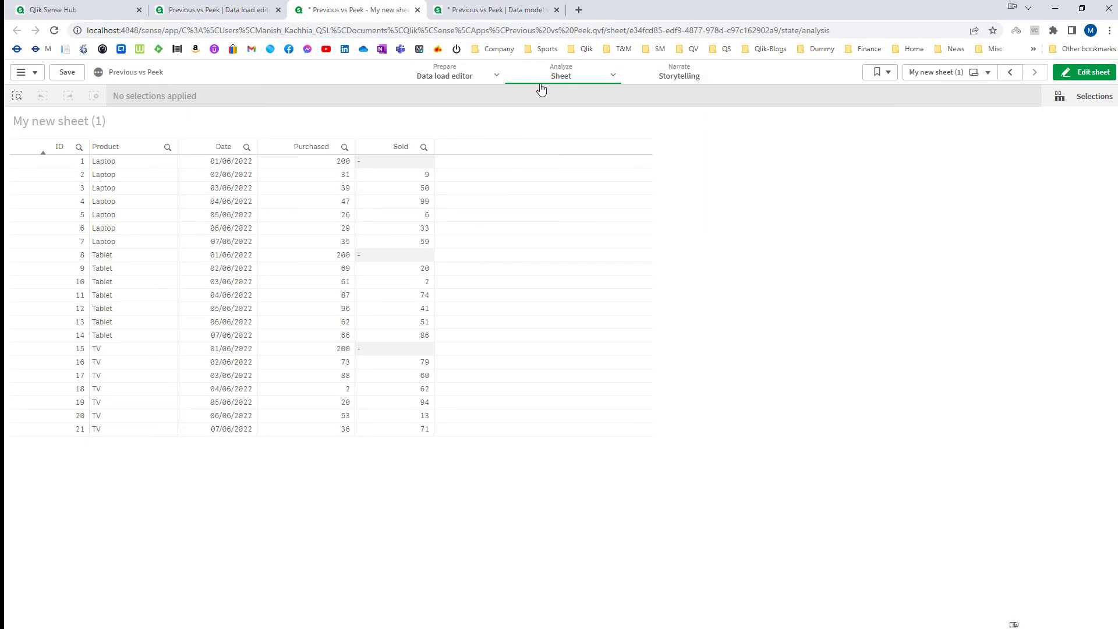
Add the Stock field as a column of the sheet's table and finish editing
left_click(1087, 72)
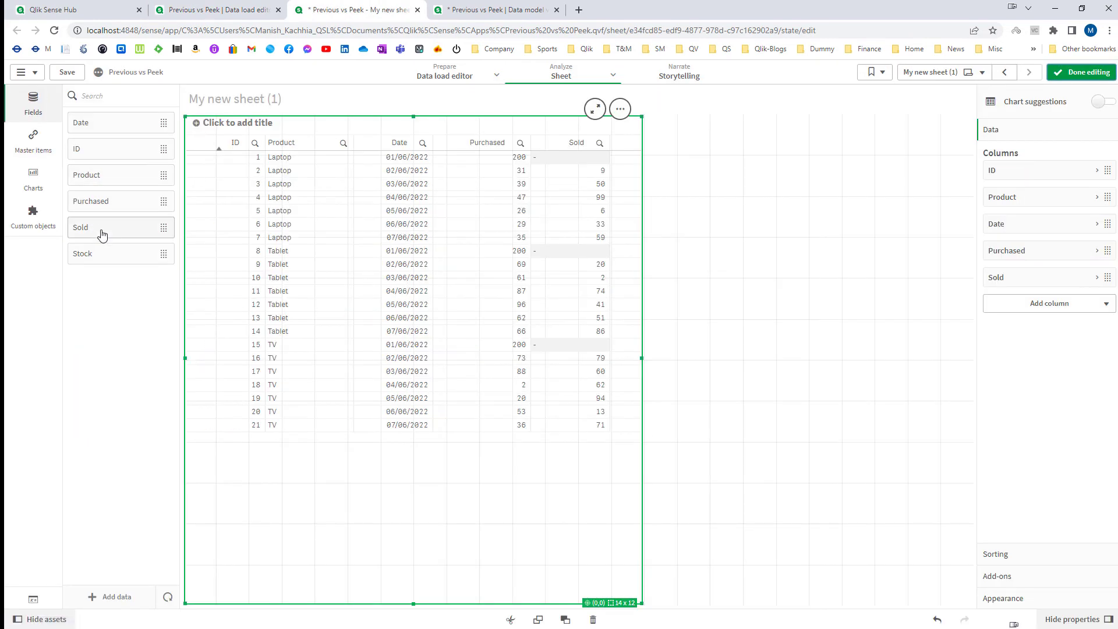
left_click_drag(95, 254, 325, 316)
left_click(352, 326)
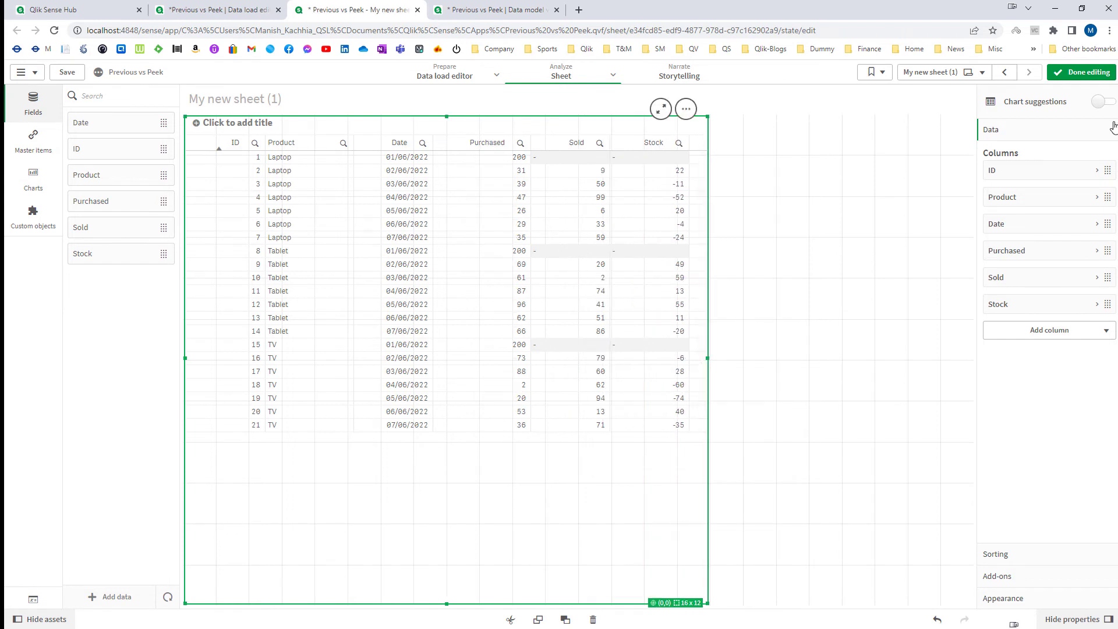
left_click(1083, 72)
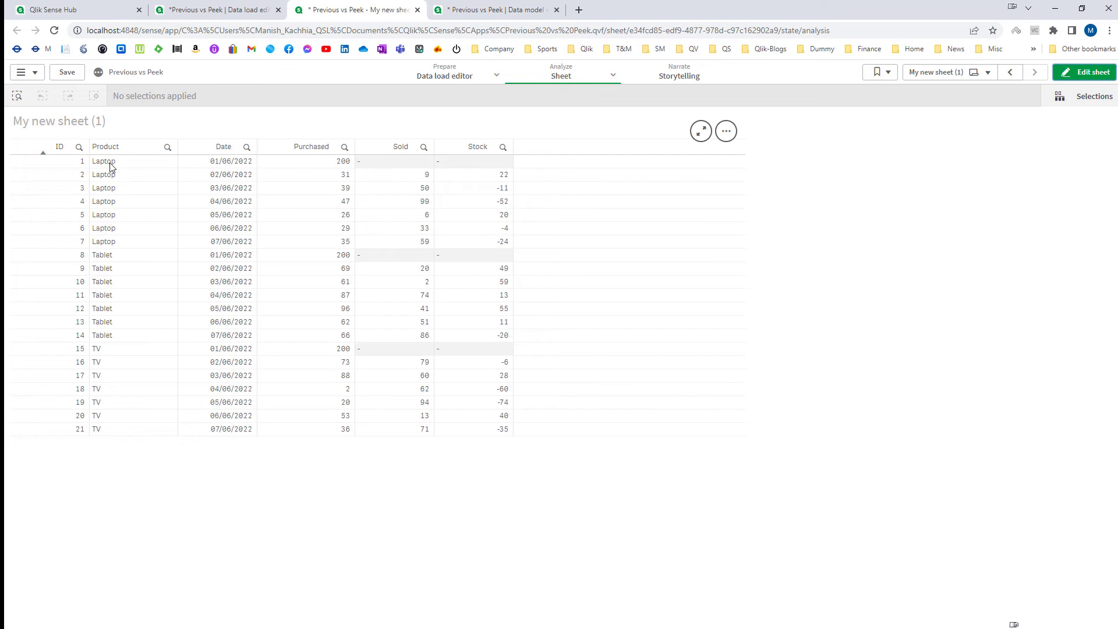
Below the Stock line of the Sales2 load, start a new field with the condition IF(Product <> Previous(Product)
left_click(198, 10)
left_click(217, 317)
key("Return")
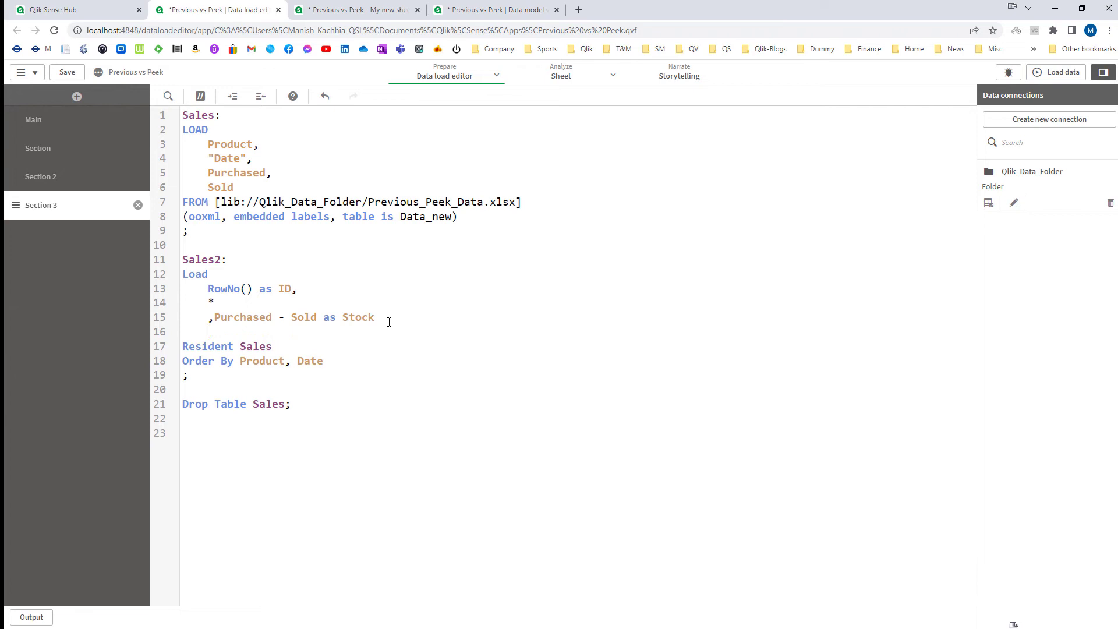
type(",IF(P")
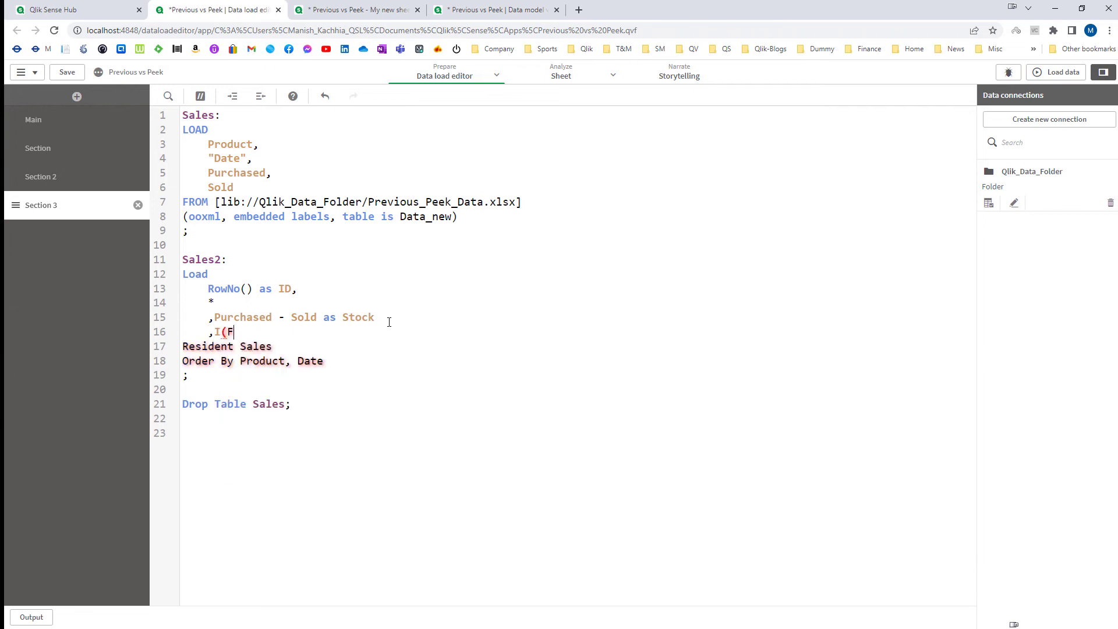
type("roduct")
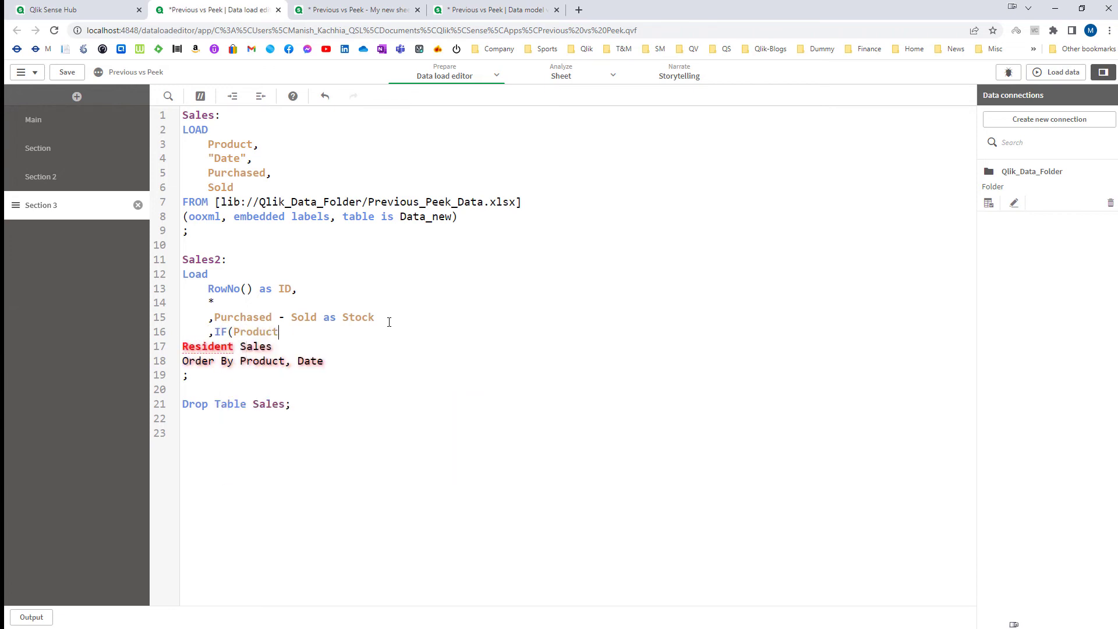
type(" =")
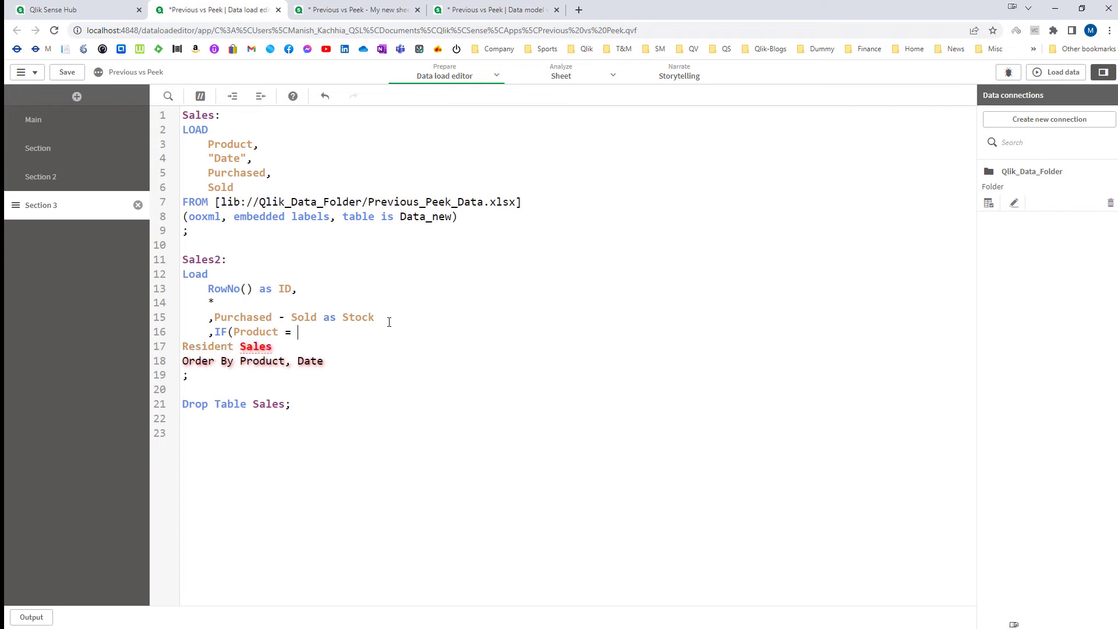
key("BackSpace")
type("<> Pre")
key("Return")
type("(")
key("BackSpace")
type("Product")
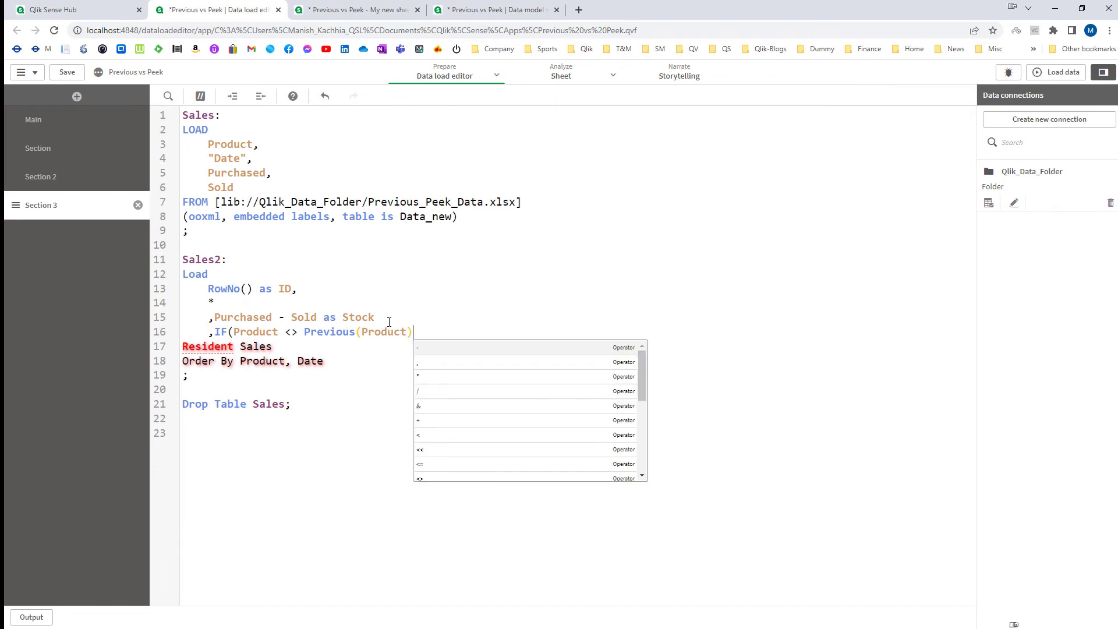
Complete the IF to return 1 or 0 as Flag, and reload the data
type("), 1,,")
key("BackSpace")
type("0")
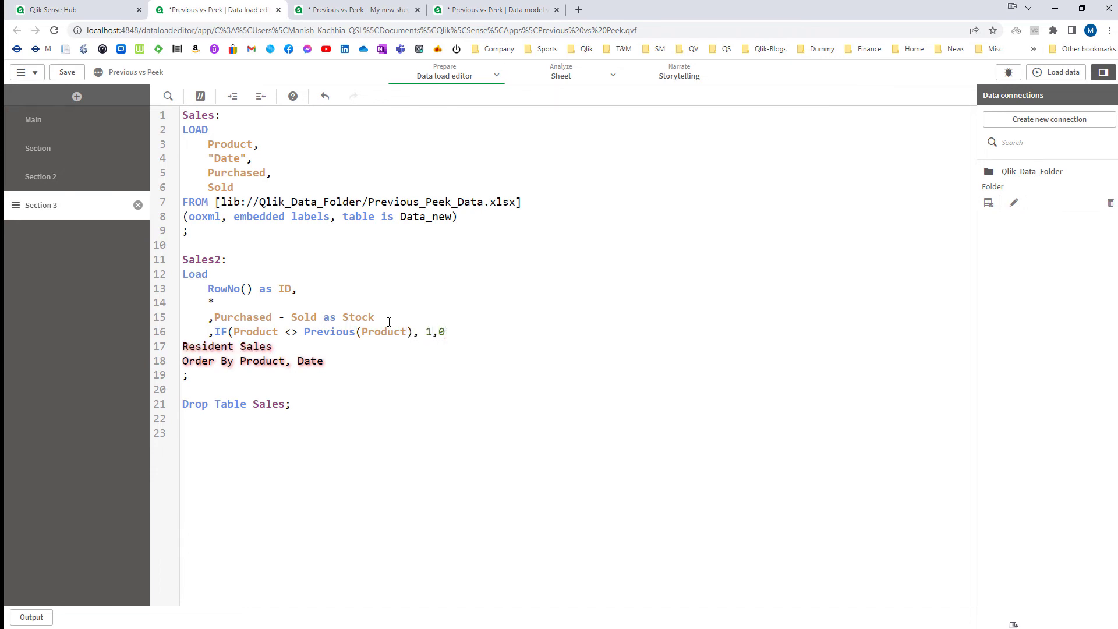
type(") as Flag")
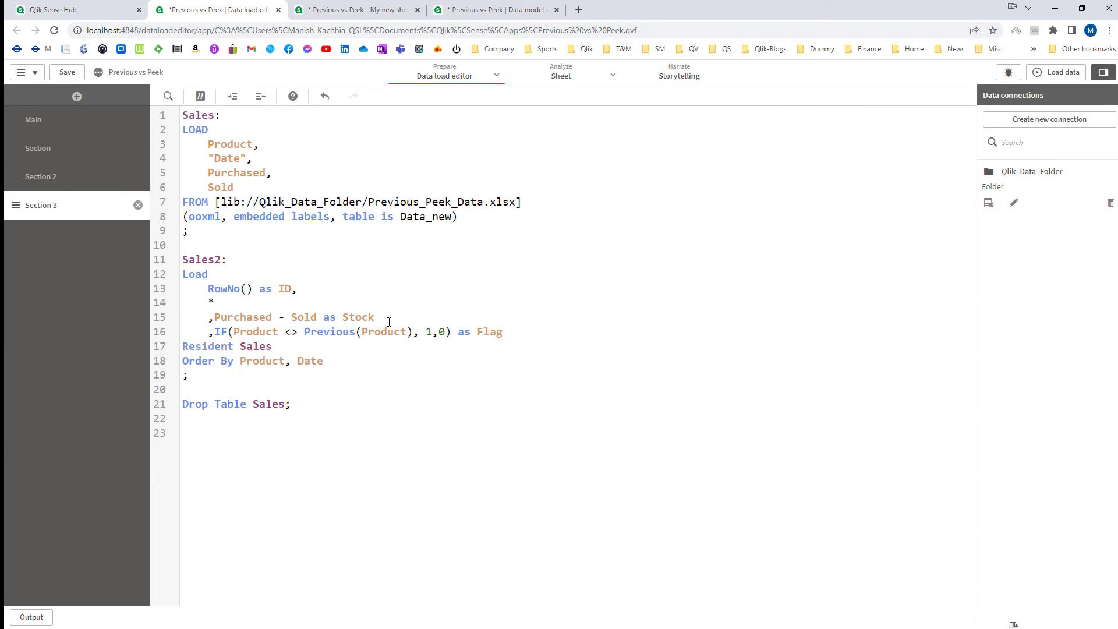
left_click(1057, 72)
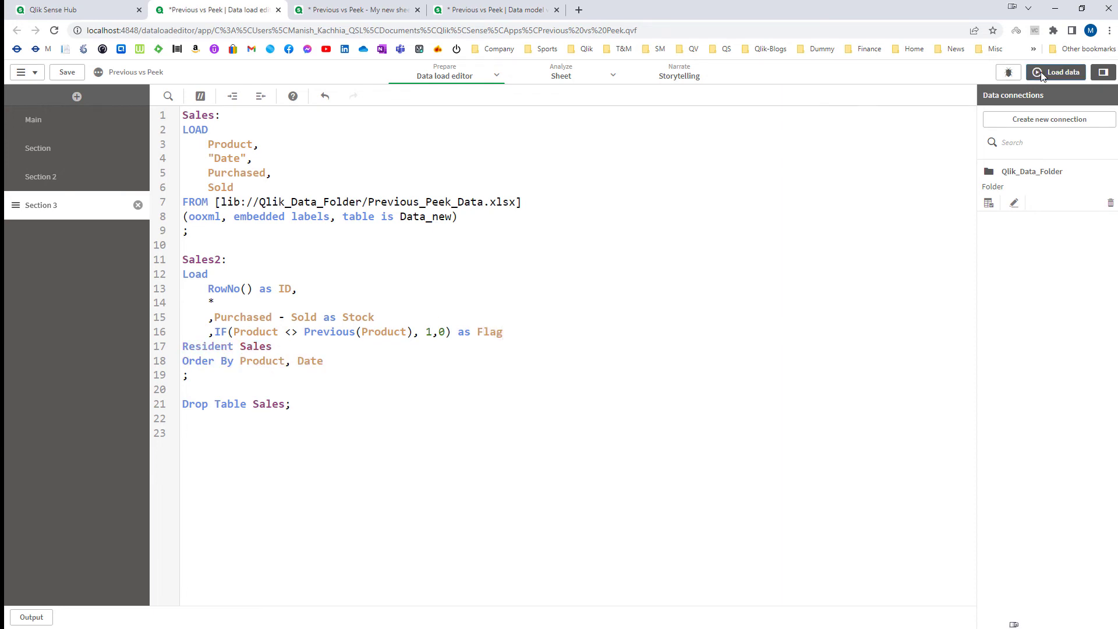
Add the Flag field as a column of the sheet's table and briefly select its value 1 to check the flagged rows
left_click(355, 9)
left_click(1084, 72)
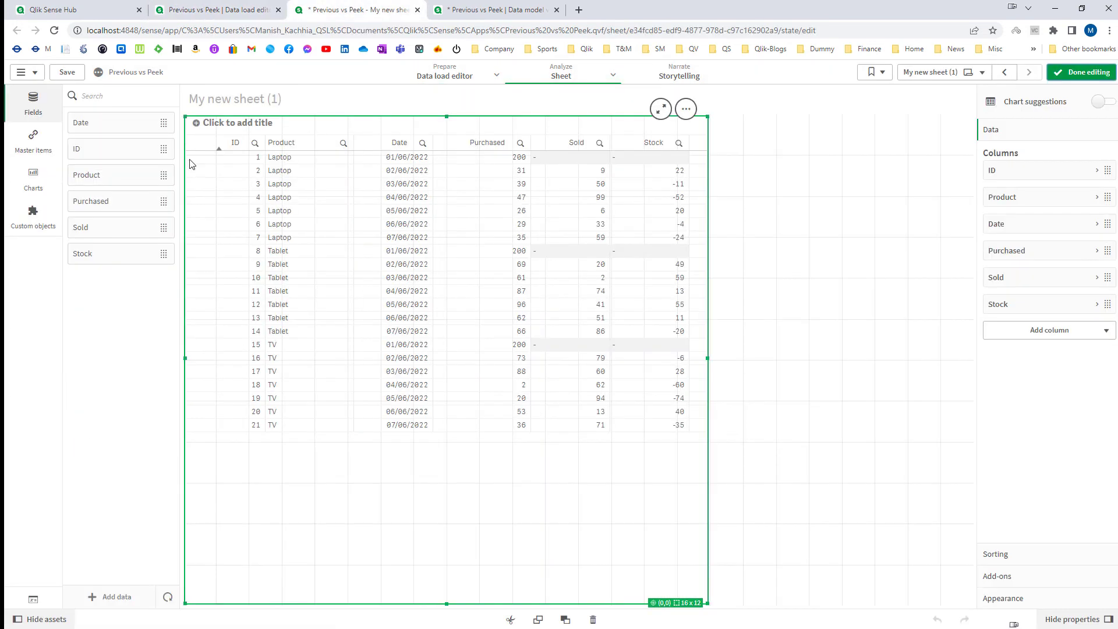
left_click_drag(95, 152, 413, 338)
left_click(414, 325)
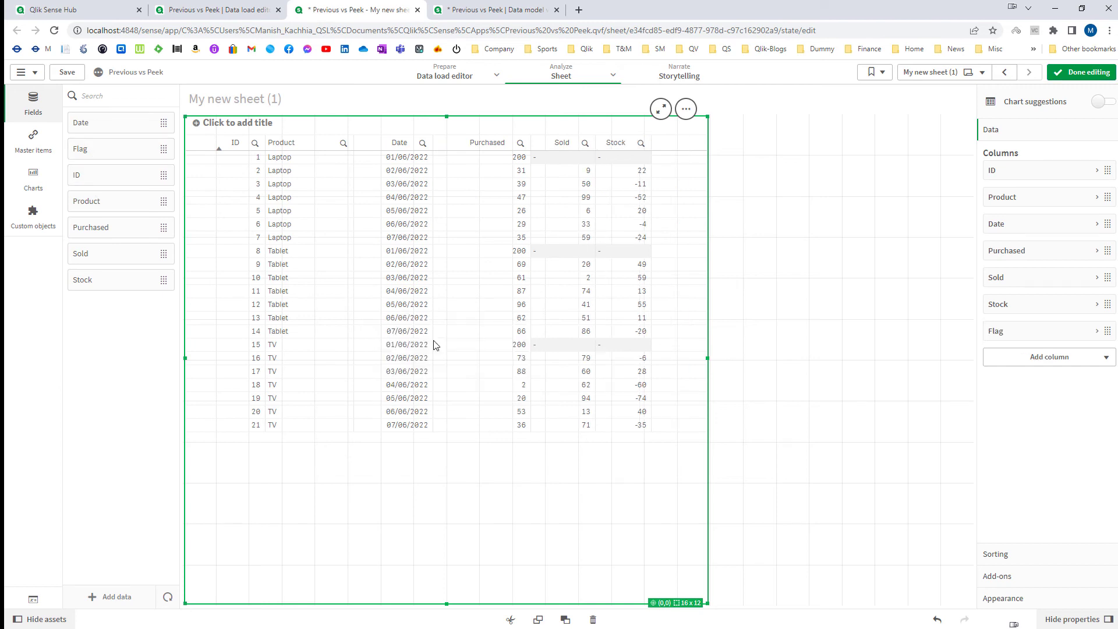
left_click(1082, 73)
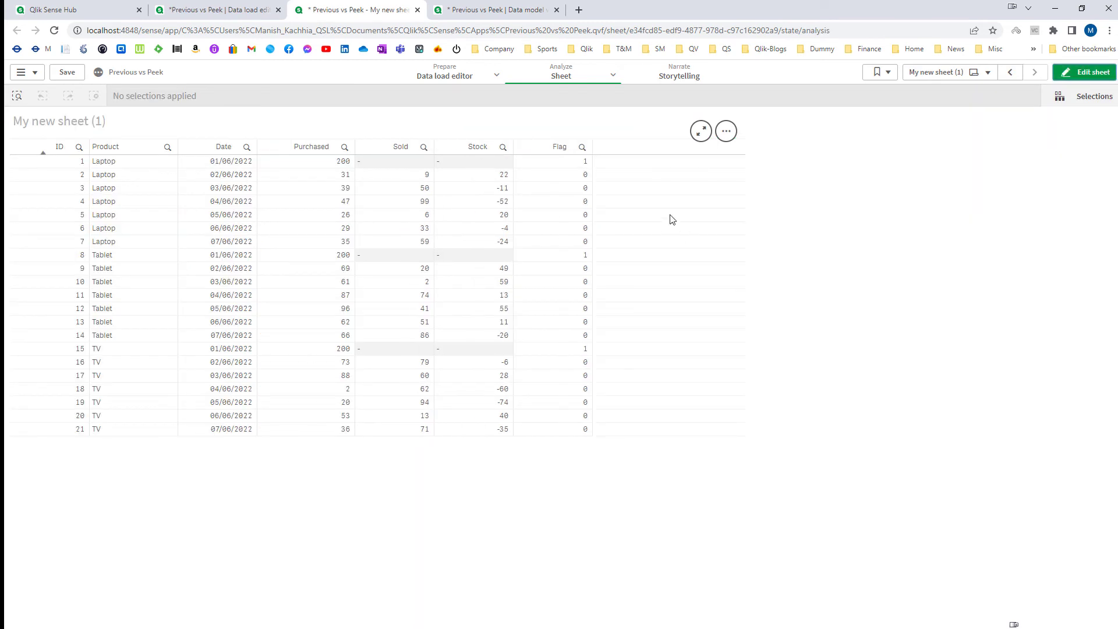
left_click(570, 167)
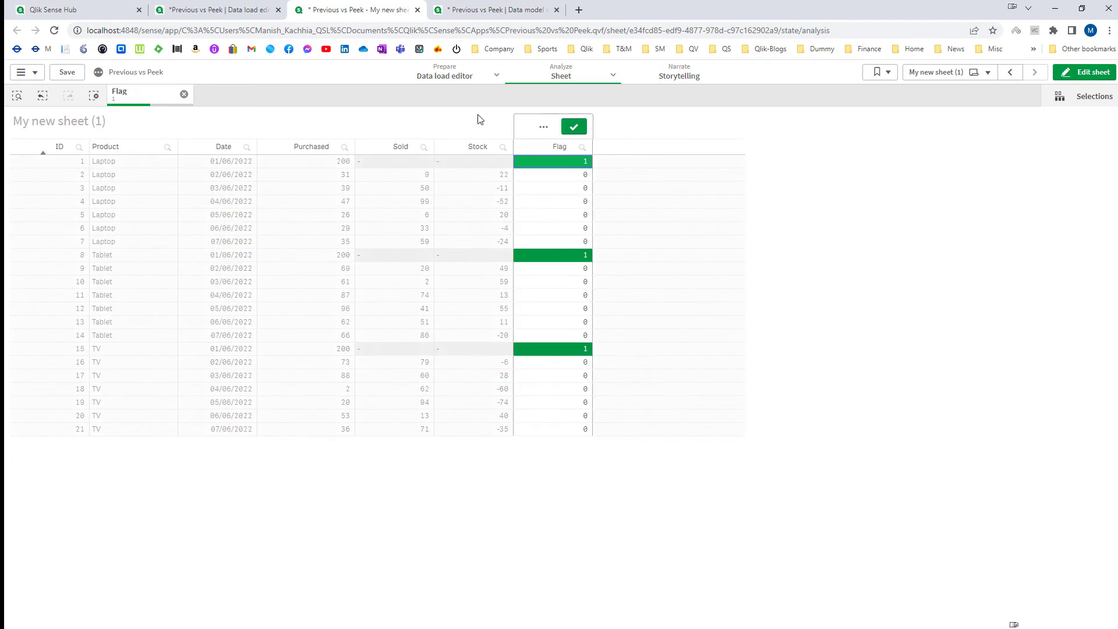
left_click(93, 95)
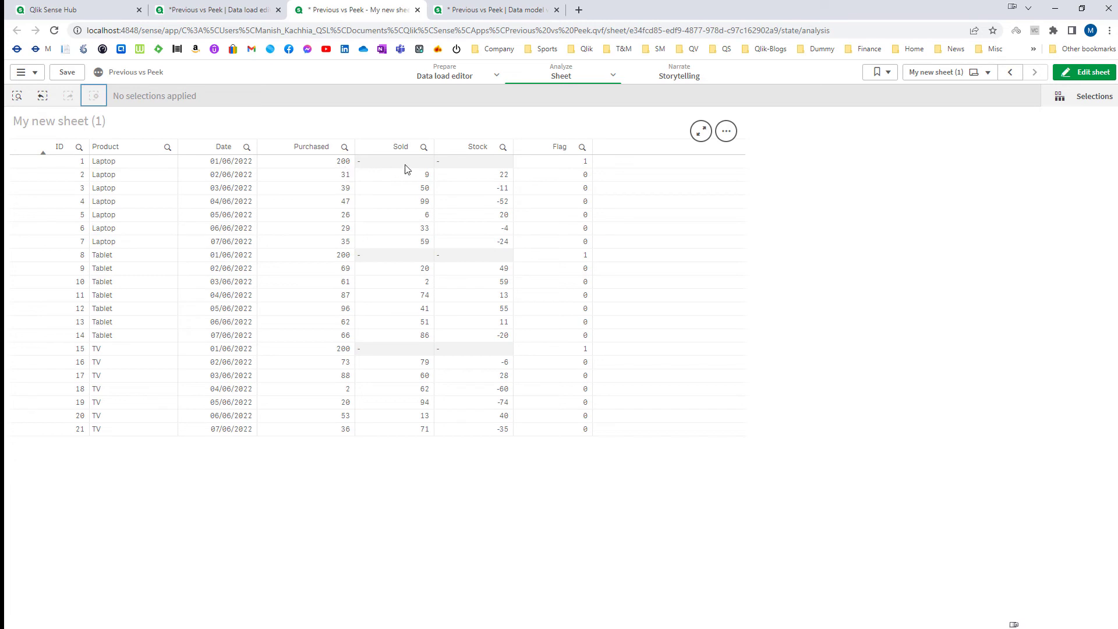
In the Flag expression of the Sales2 load, replace the result 1 with Purchased - Sold copied from the Stock line
left_click(217, 10)
left_click(712, 513)
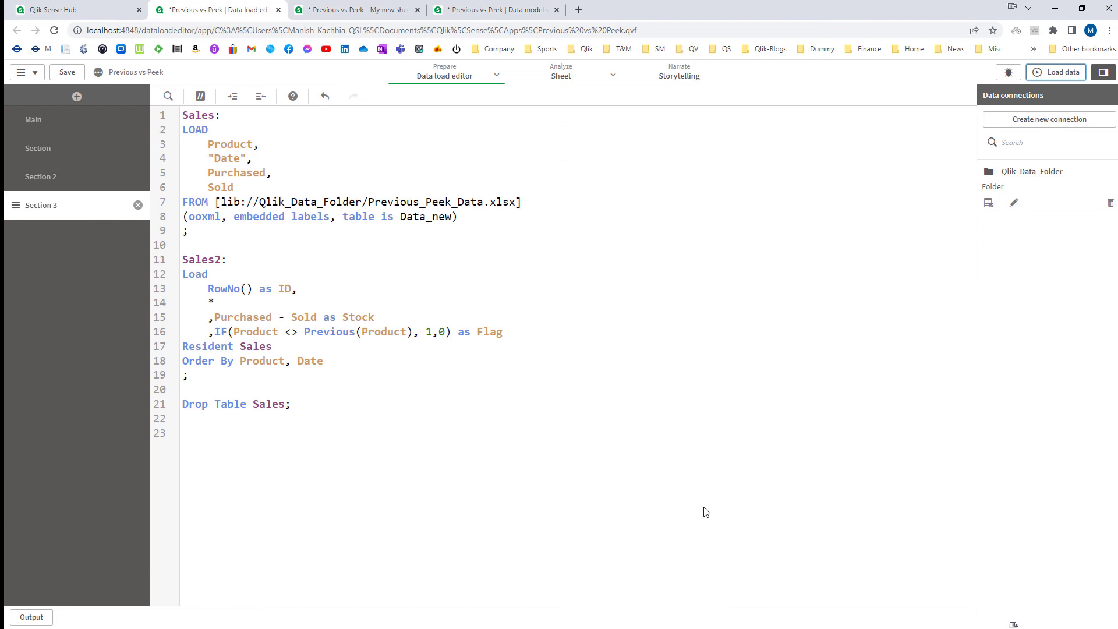
left_click(430, 332)
left_click_drag(215, 317, 317, 315)
key("ctrl+c")
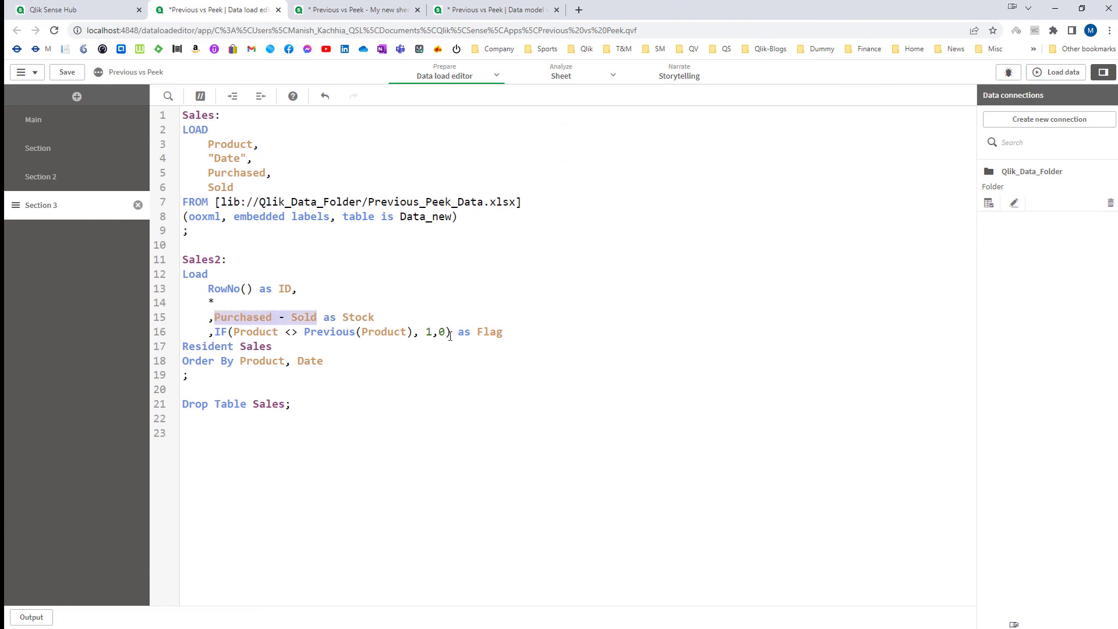
double_click(431, 332)
key("ctrl+v")
Rename the Flag field to StockNew in the script, and reload the data for the sheet
double_click(585, 337)
type("StockNew")
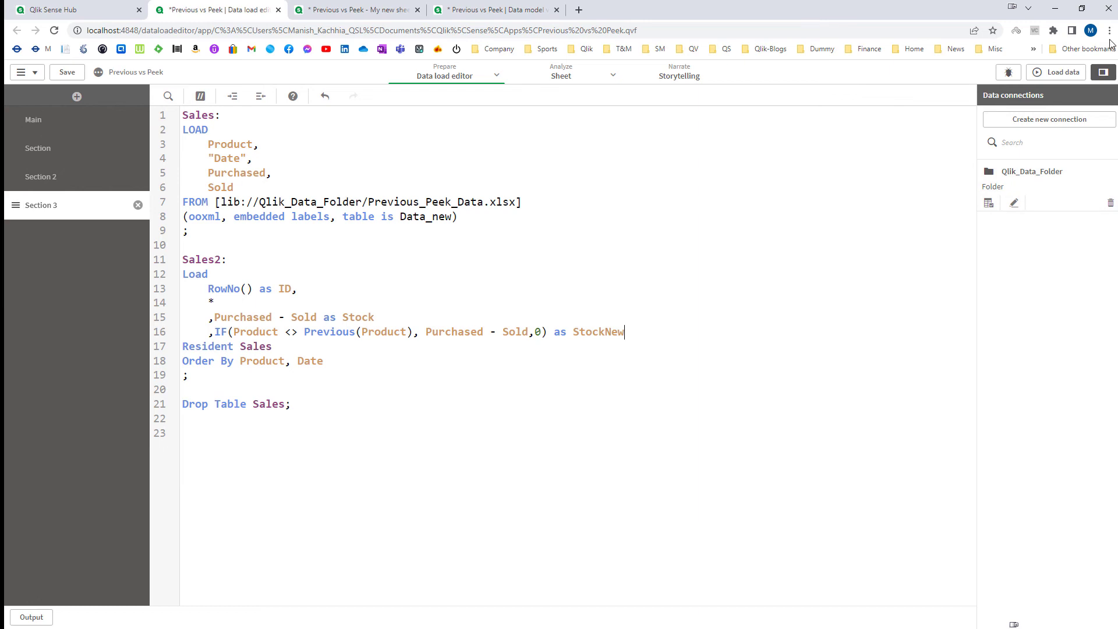
left_click(1056, 74)
left_click(355, 9)
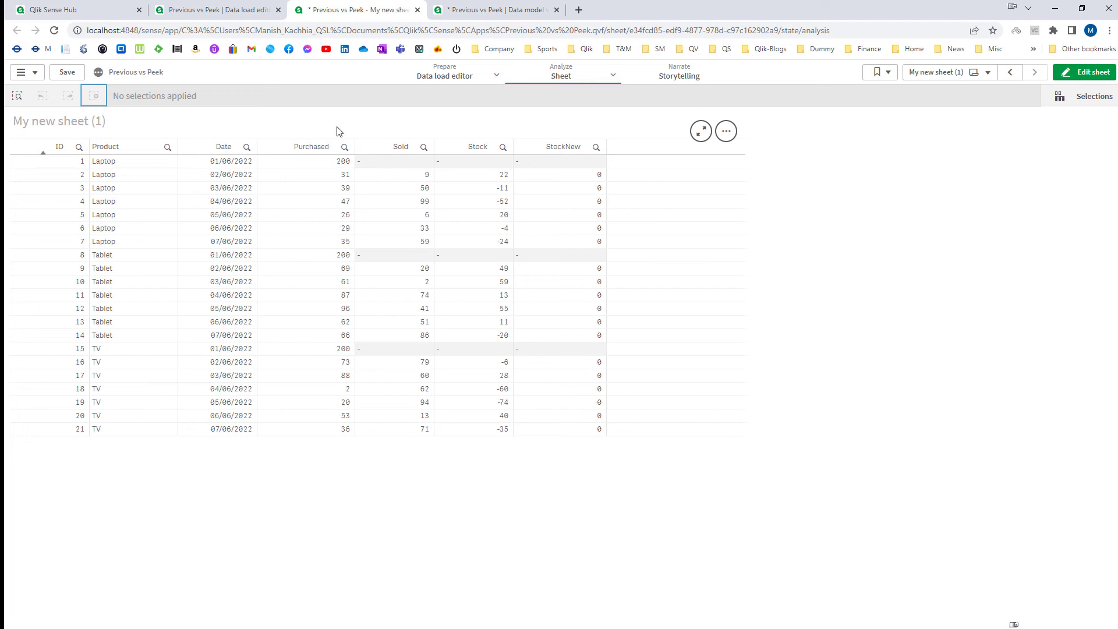
Insert RangeSum( before Purchased in the StockNew expression of the load script
left_click(231, 9)
left_click(709, 512)
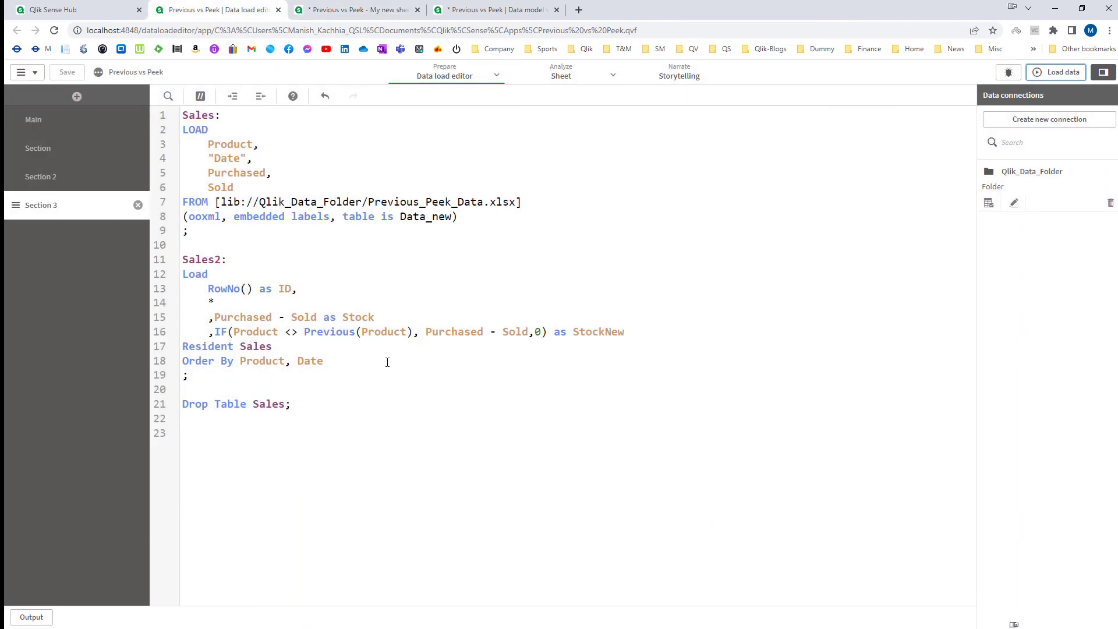
type("RangeS")
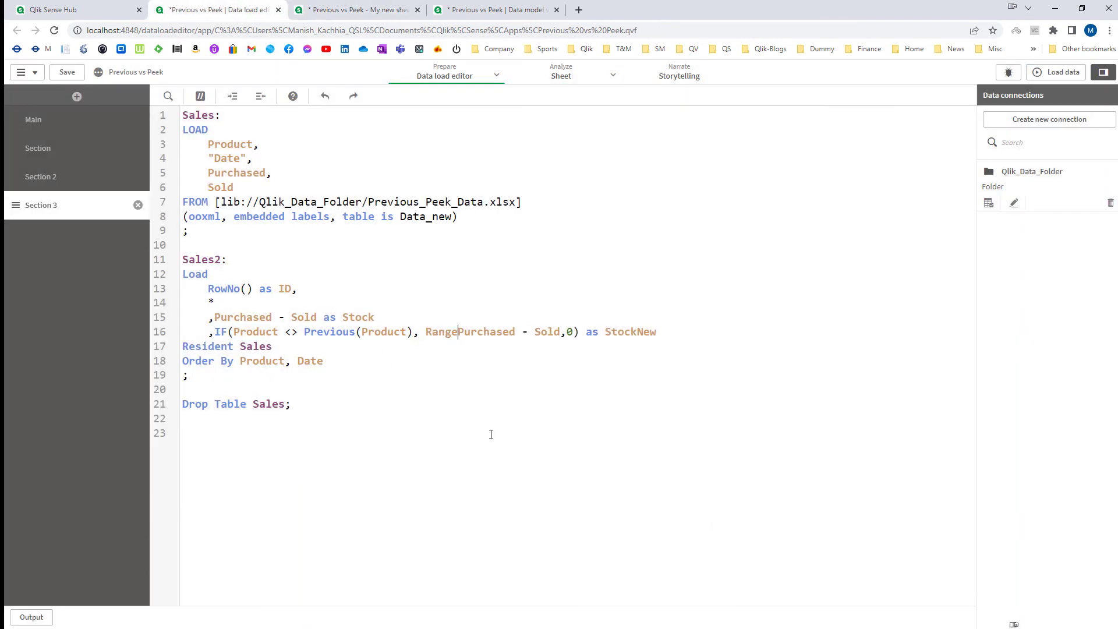
type("um(")
Replace the minus sign with a comma and close the function so it reads RangeSum(Purchased, Sold)
key("Right")
key("Right")
key("Right")
key("Right")
key("Right")
key("Right")
key("Right")
key("Right")
key("Right")
key("Right")
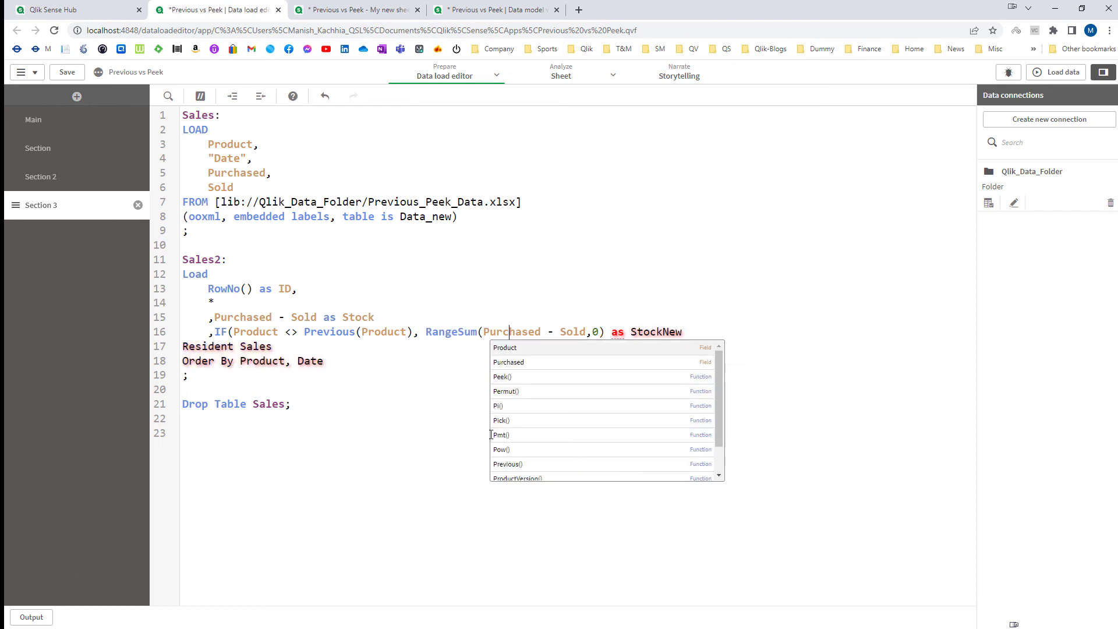
key("Delete")
key("Delete")
key("BackSpace")
type(",")
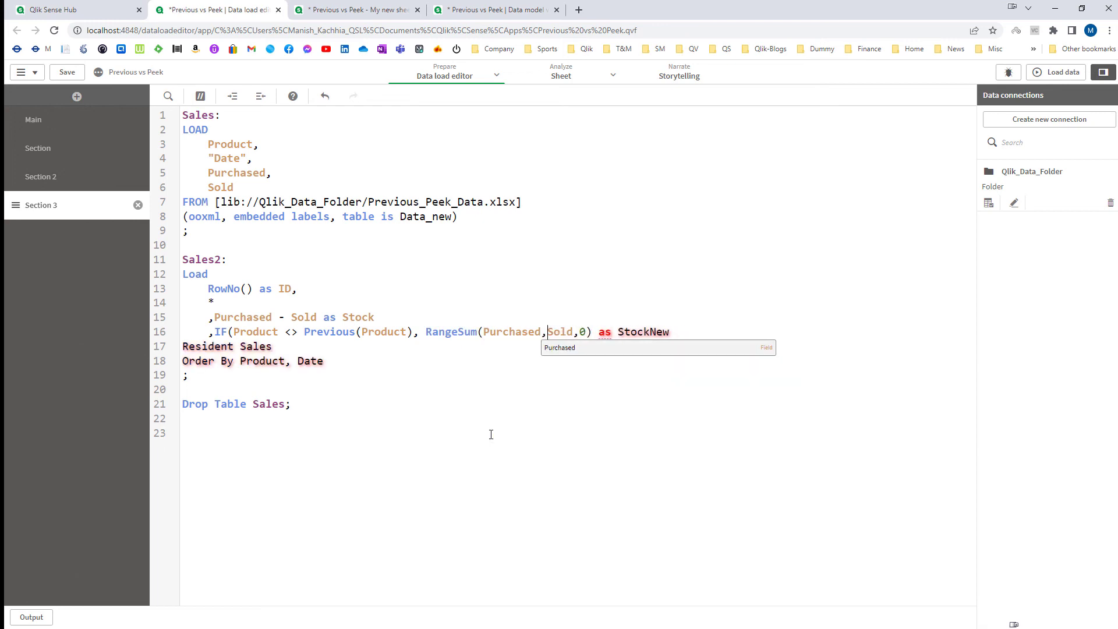
key("Right")
key("Right")
key("Right")
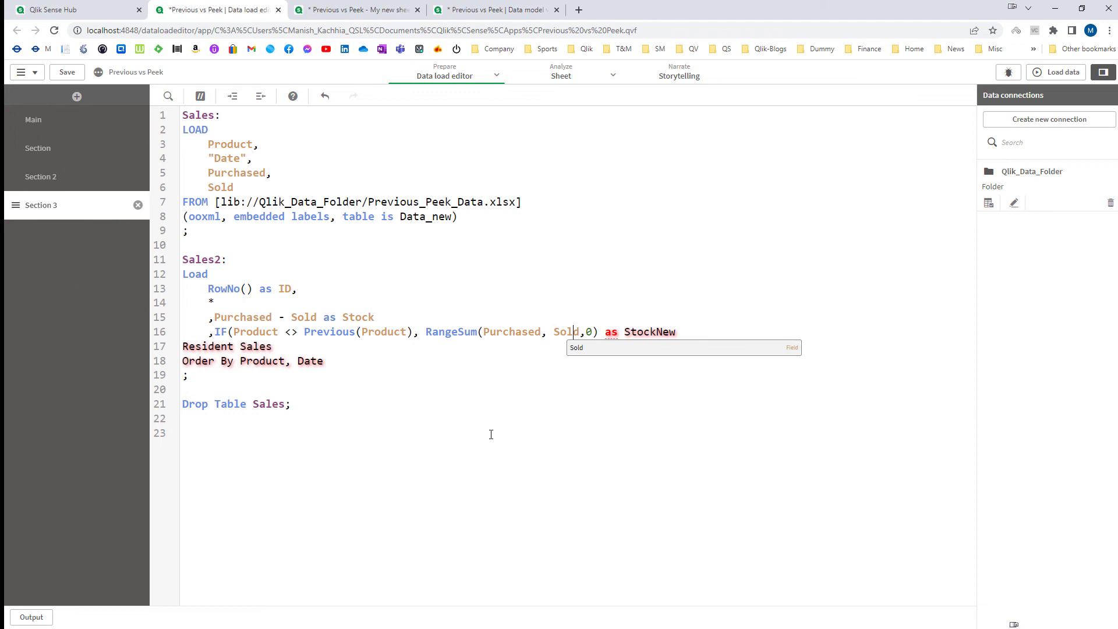
type(")")
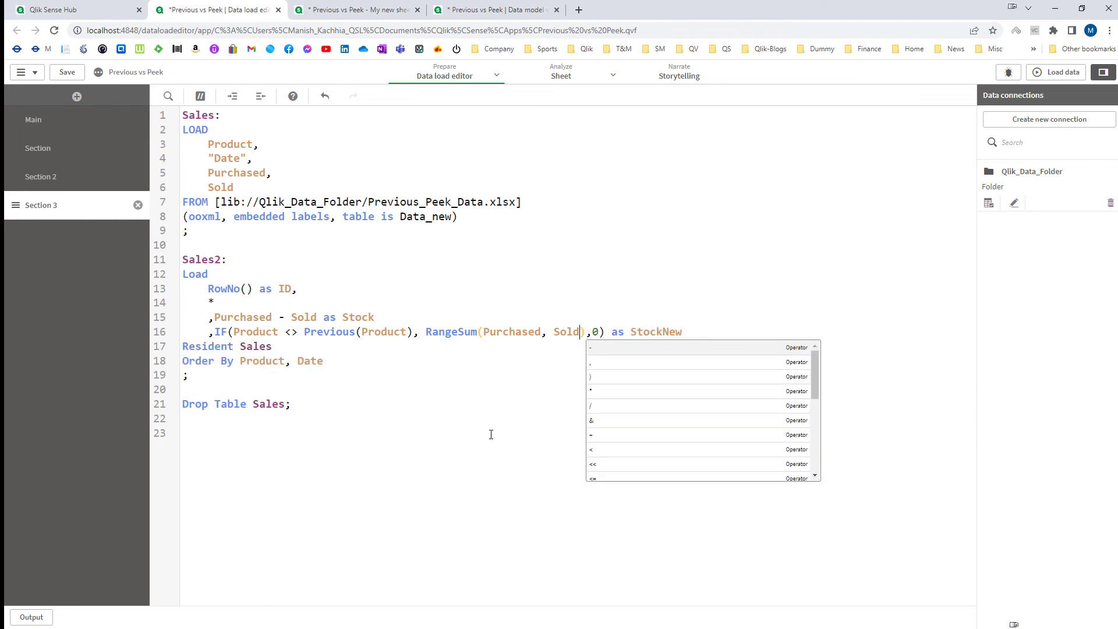
key("ctrl+Left")
key("ctrl+Left")
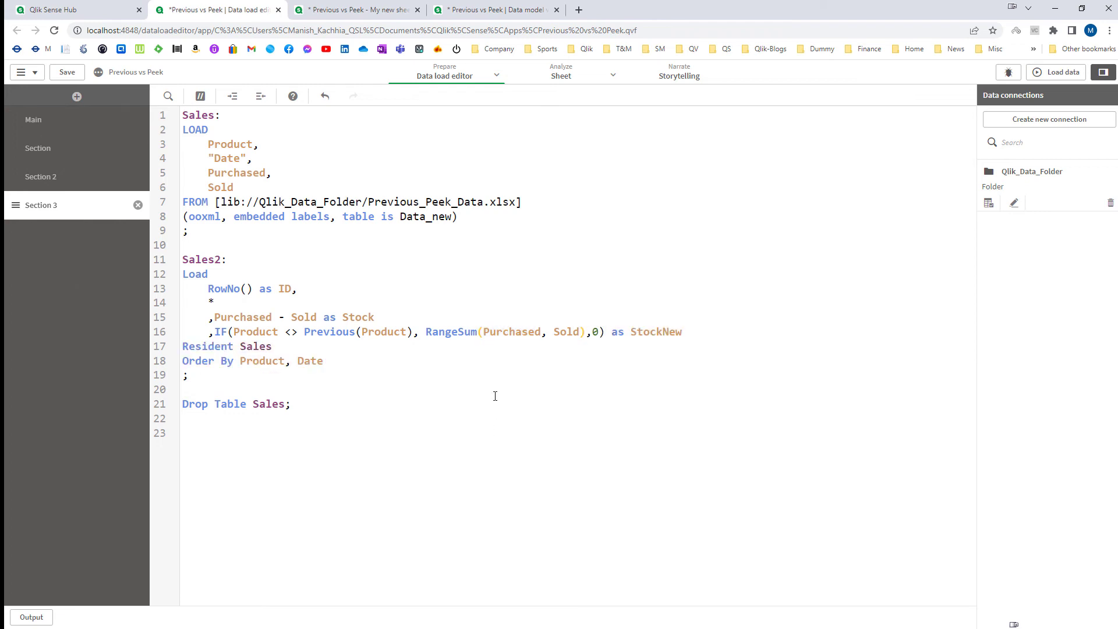
Negate Sold inside the RangeSum function, giving RangeSum(Purchased, -Sold), and reload the data for the sheet
double_click(501, 329)
double_click(568, 331)
left_click(556, 365)
double_click(525, 329)
left_click(554, 331)
type("-")
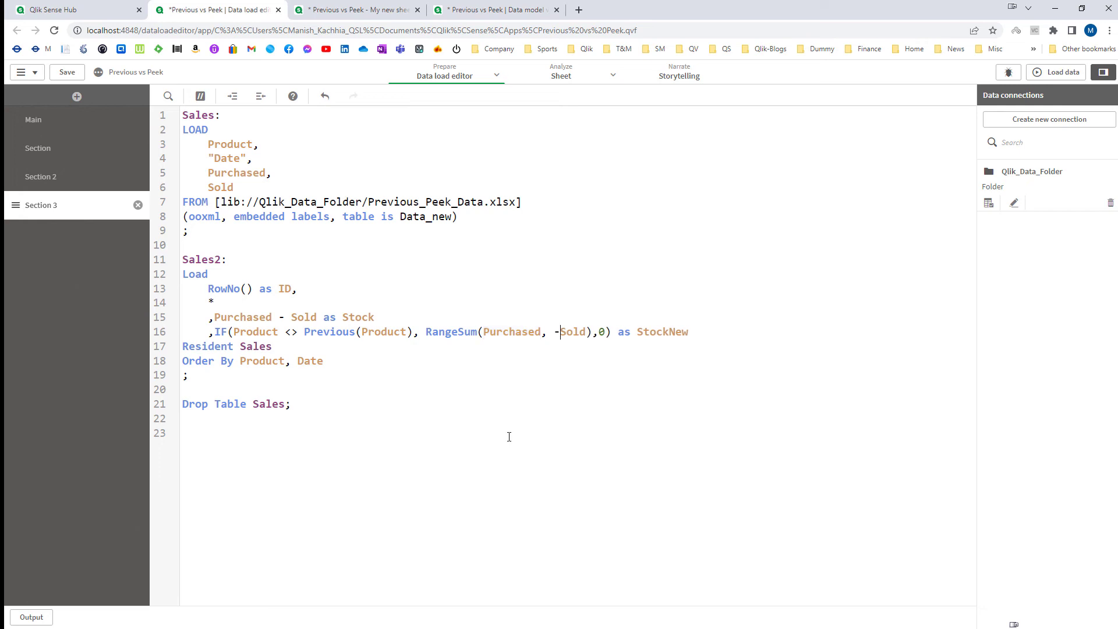
left_click(1057, 71)
left_click(389, 7)
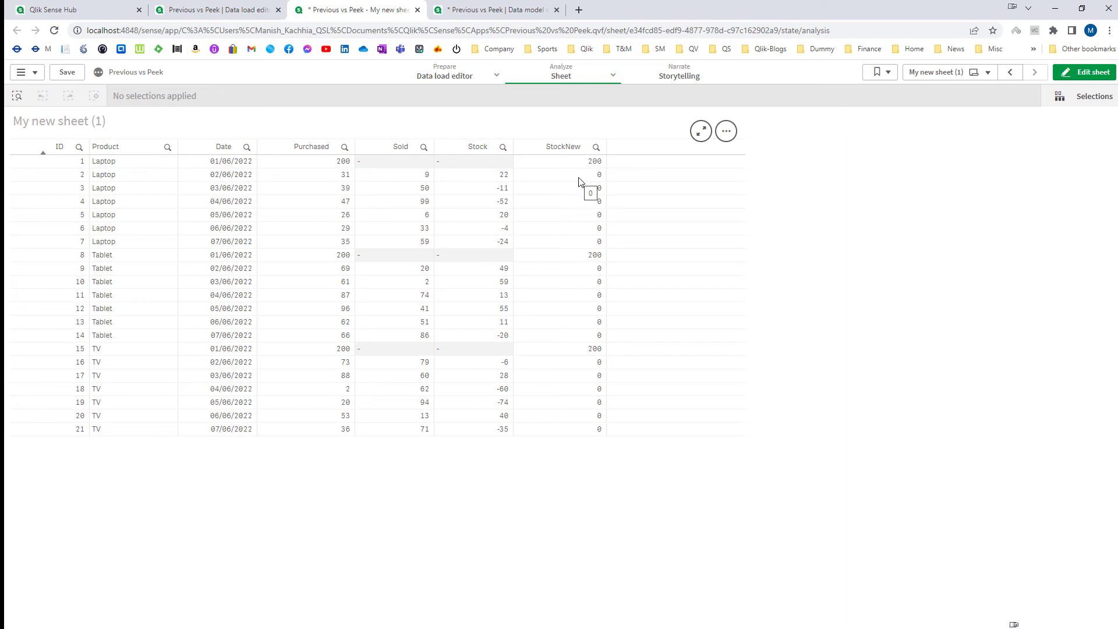
In the StockNew expression, put the else value 0 and the closing parenthesis on separate lines
key("ctrl+shift+Tab")
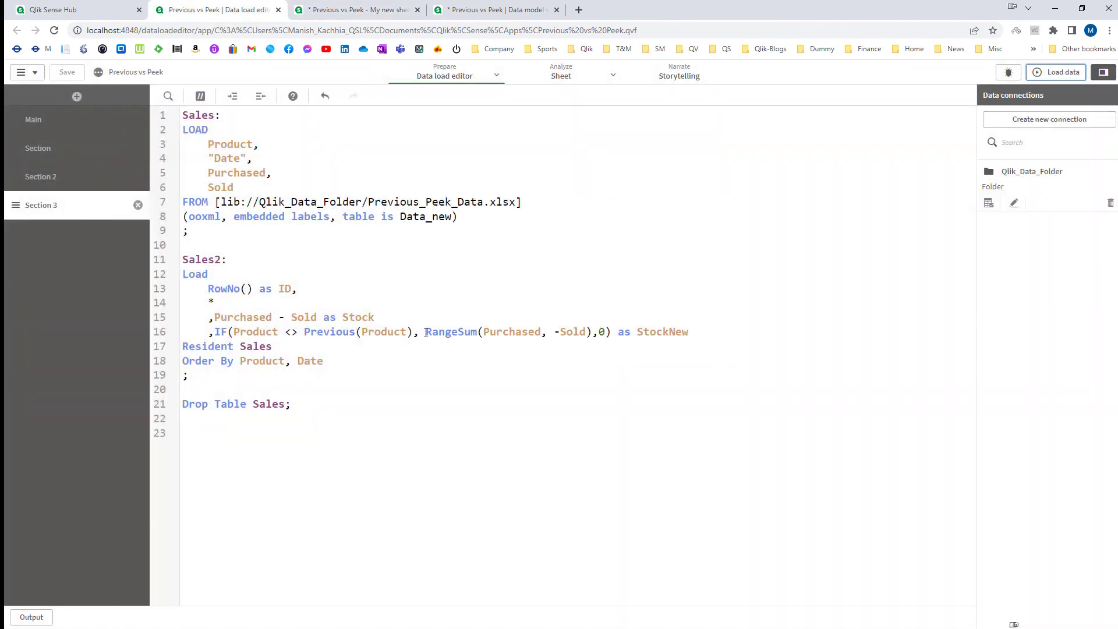
left_click_drag(215, 318, 319, 318)
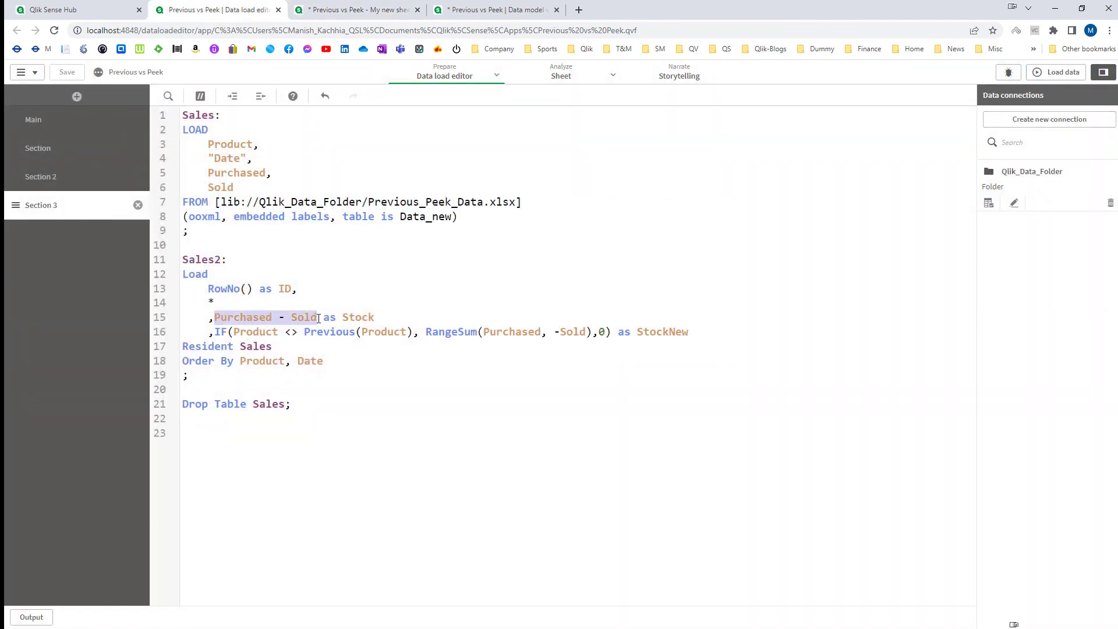
left_click(428, 333)
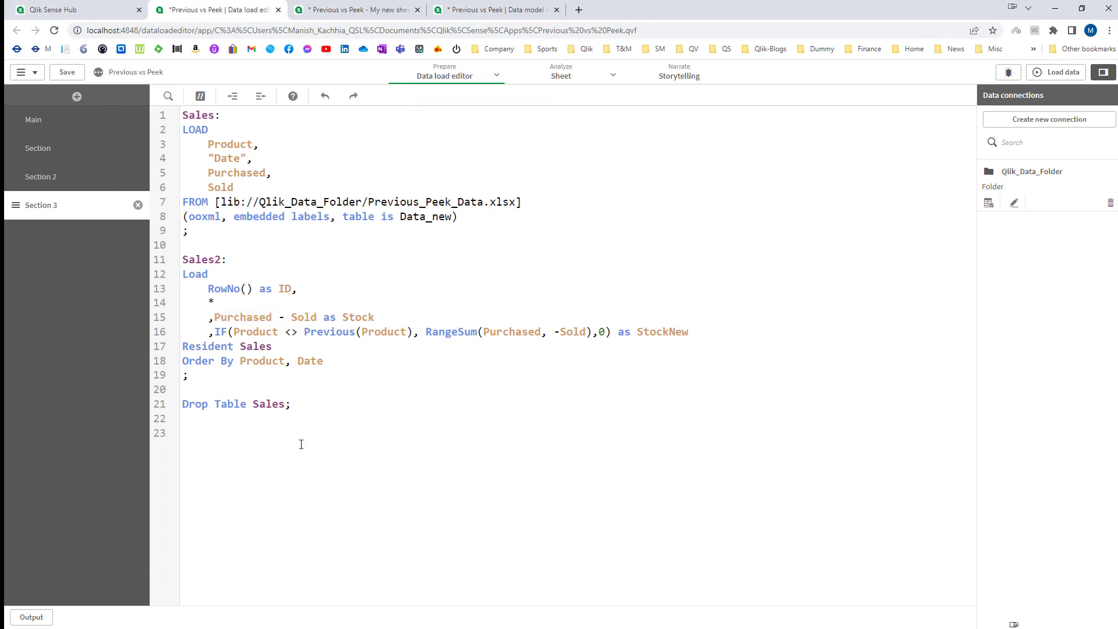
key("Return")
key("Tab")
key("Right")
key("Return")
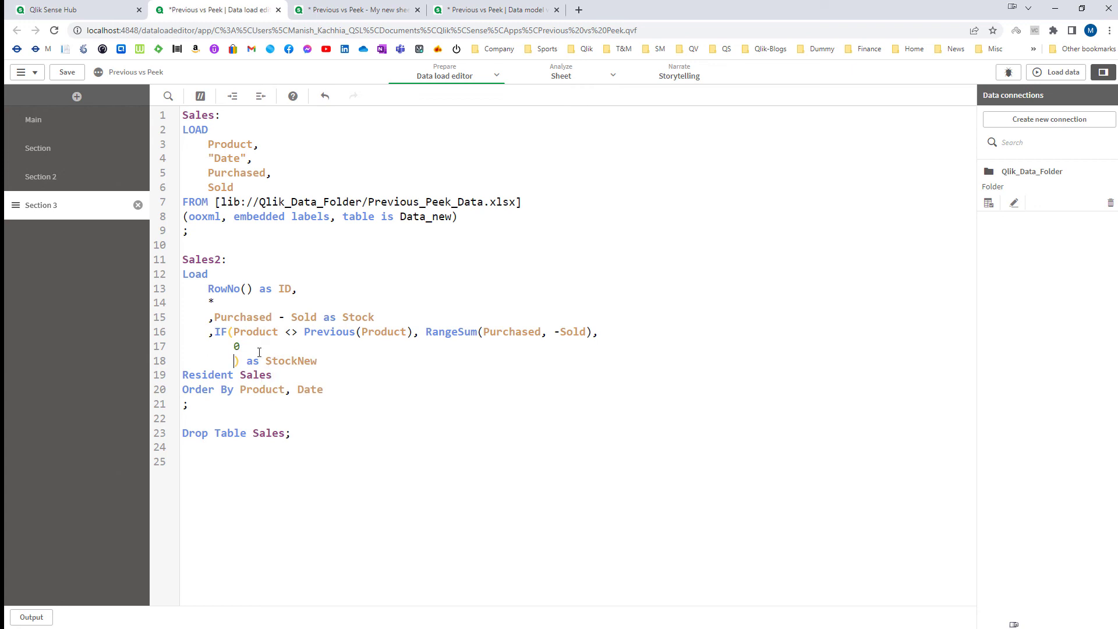
Replace the else value 0 in the StockNew expression with Peek(StockNew)
left_click_drag(248, 346, 235, 346)
left_click(275, 360)
double_click(274, 362)
key("ctrl+c")
left_click_drag(240, 347, 236, 348)
type("Peek(")
key("ctrl+v")
type(")")
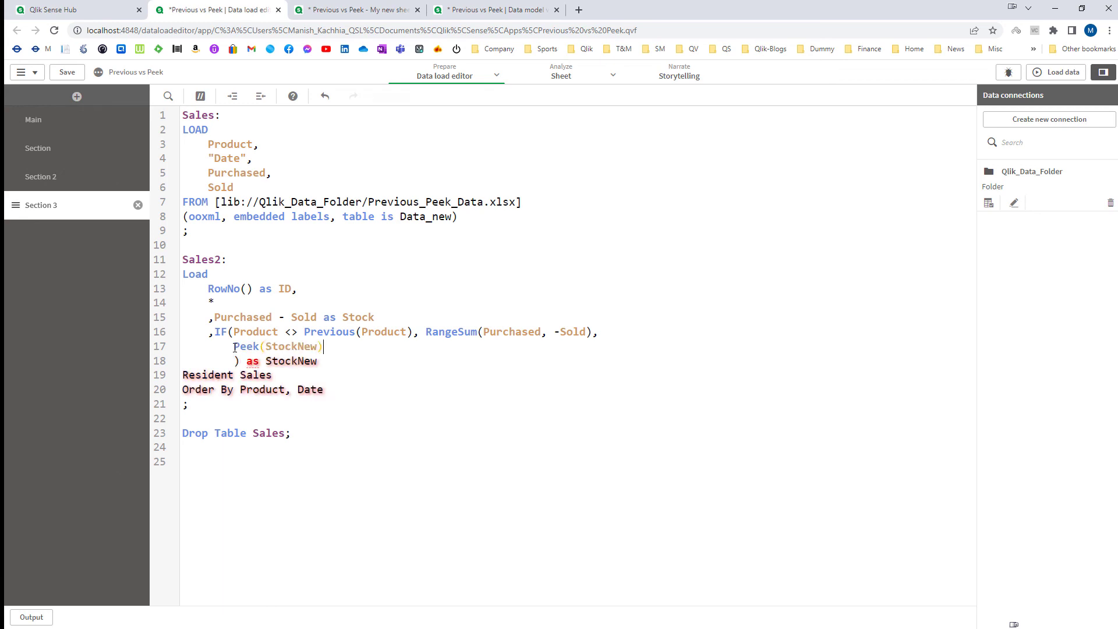
Extend the else branch so it reads Peek(StockNew) + Purchased - Sold
type(",")
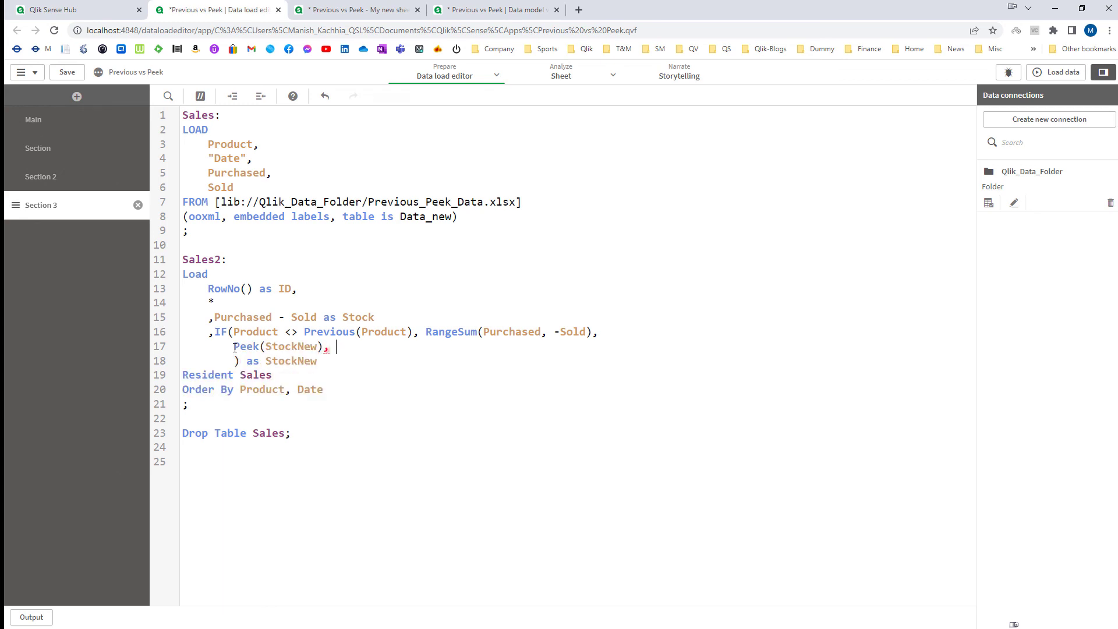
key("BackSpace")
key("BackSpace")
type("+ ")
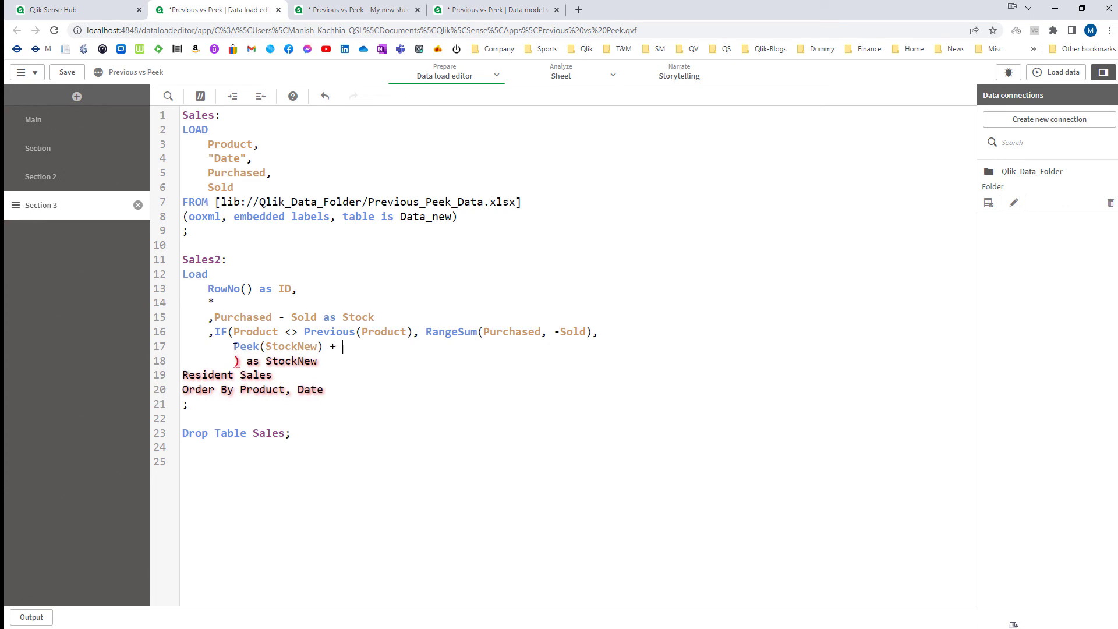
type("Purchase ")
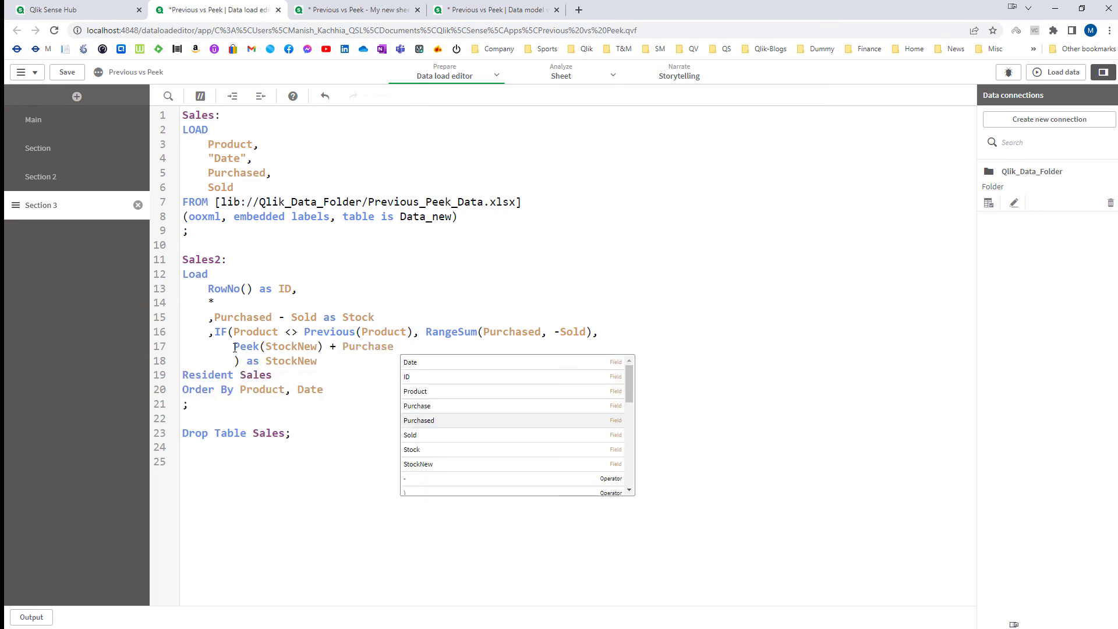
type("d")
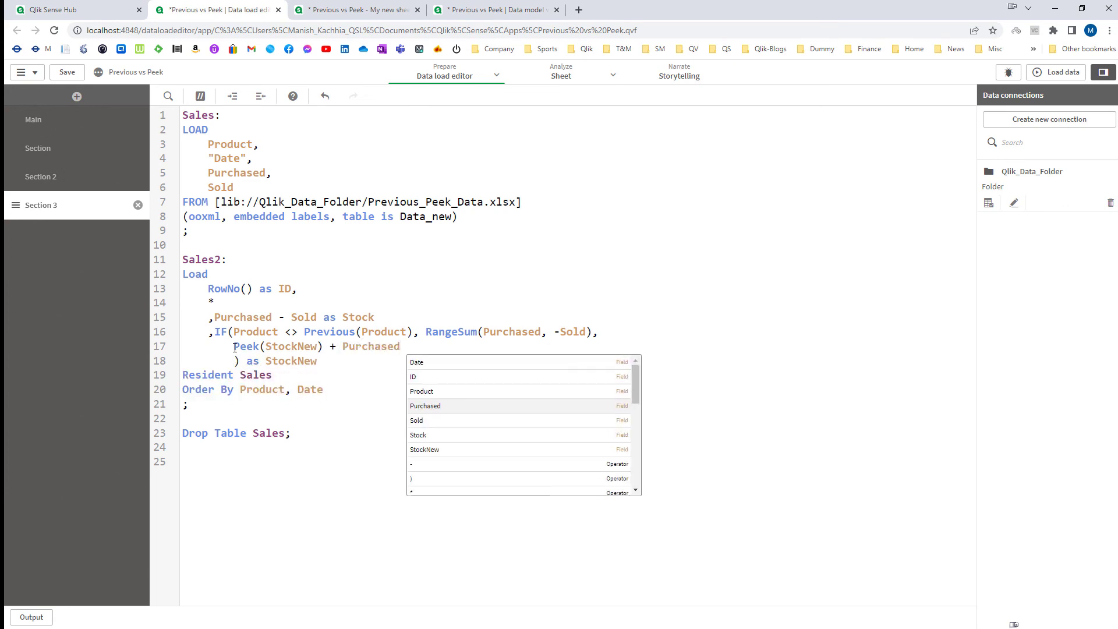
type(" - Sold")
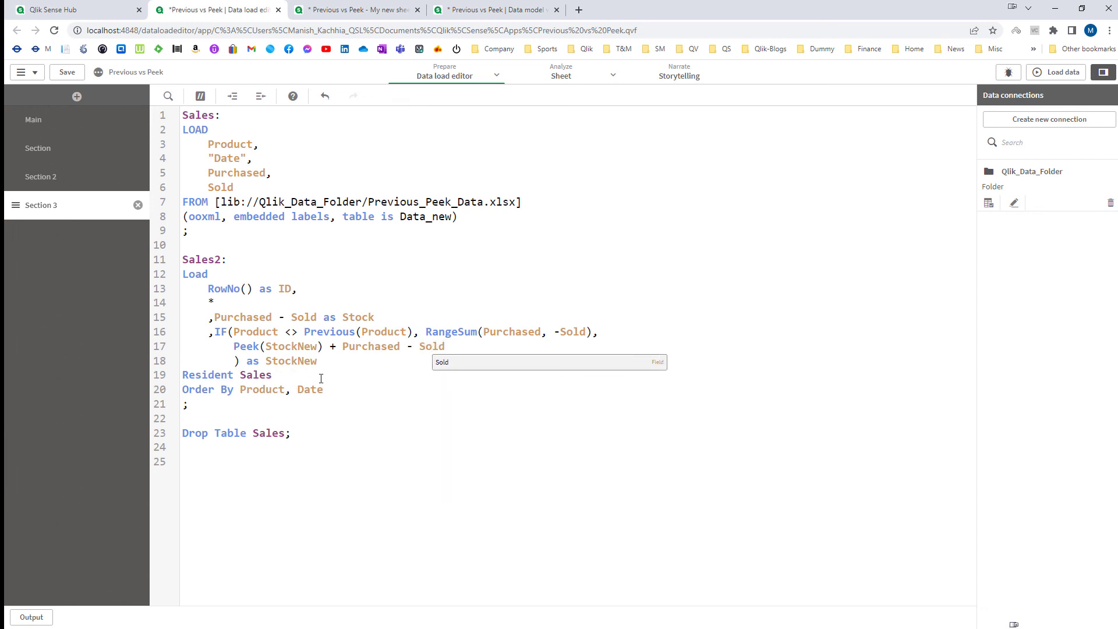
Reload the data and check the StockNew column in the sheet's table, returning to the load script
left_click(1057, 71)
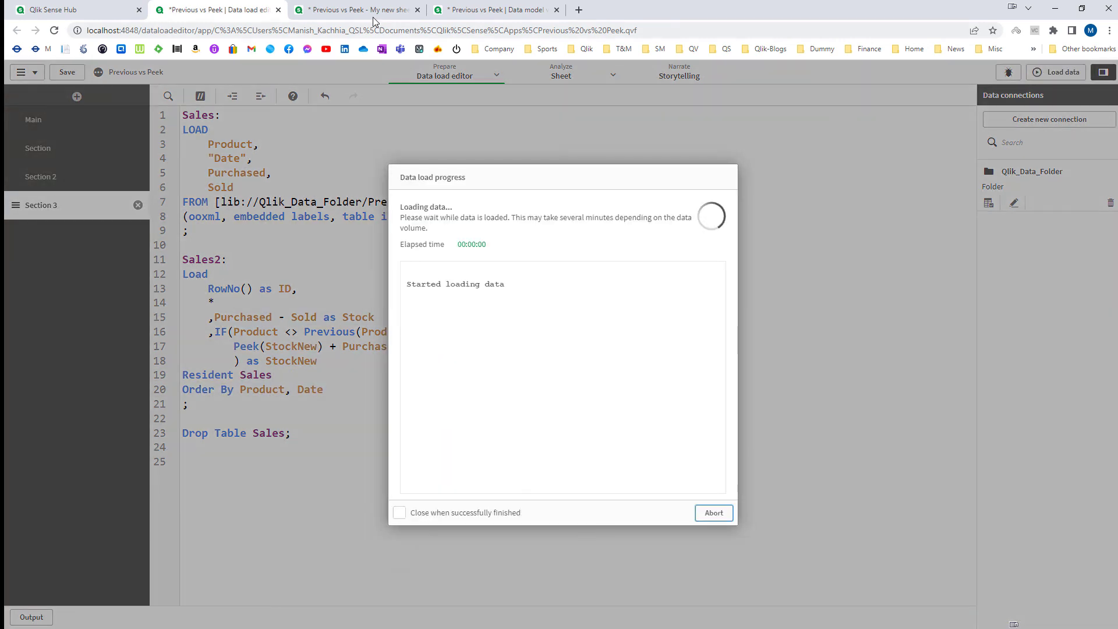
left_click(369, 13)
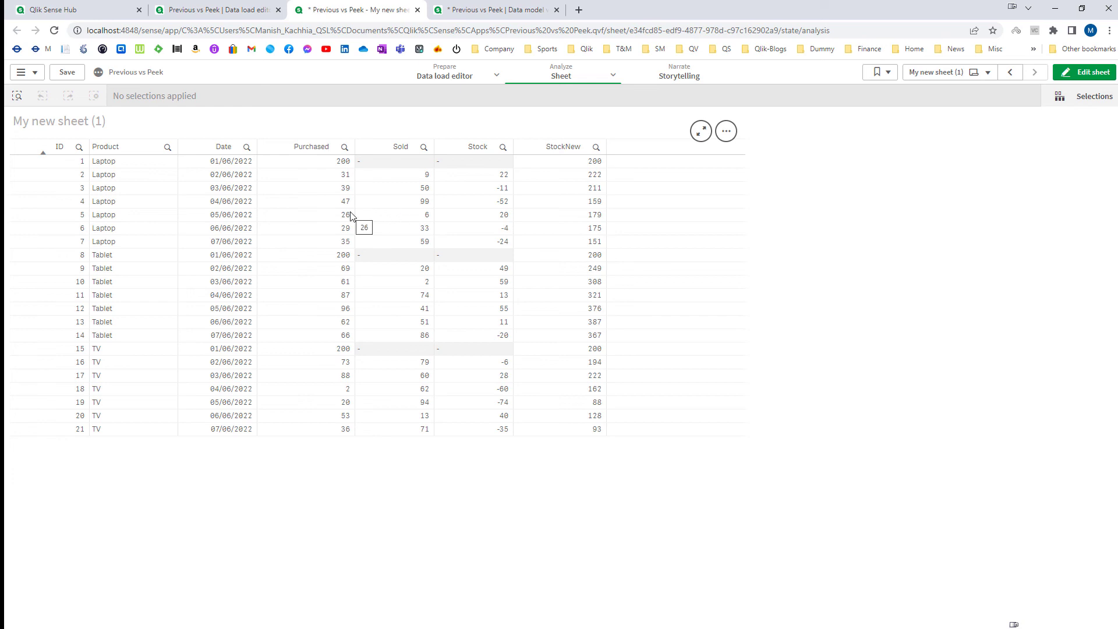
left_click(216, 10)
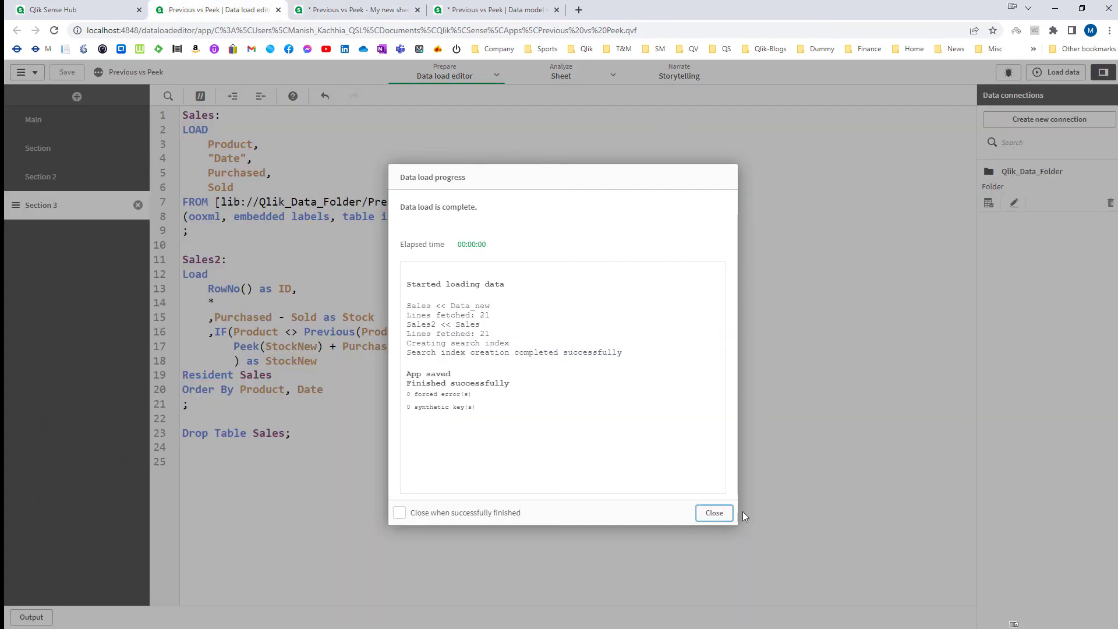
left_click(711, 511)
Insert RangeSum( before Peek(StockNew) in the else branch and put a comma in place of the plus sign
double_click(441, 332)
key("ctrl+c")
left_click(234, 347)
key("ctrl+v")
type("(")
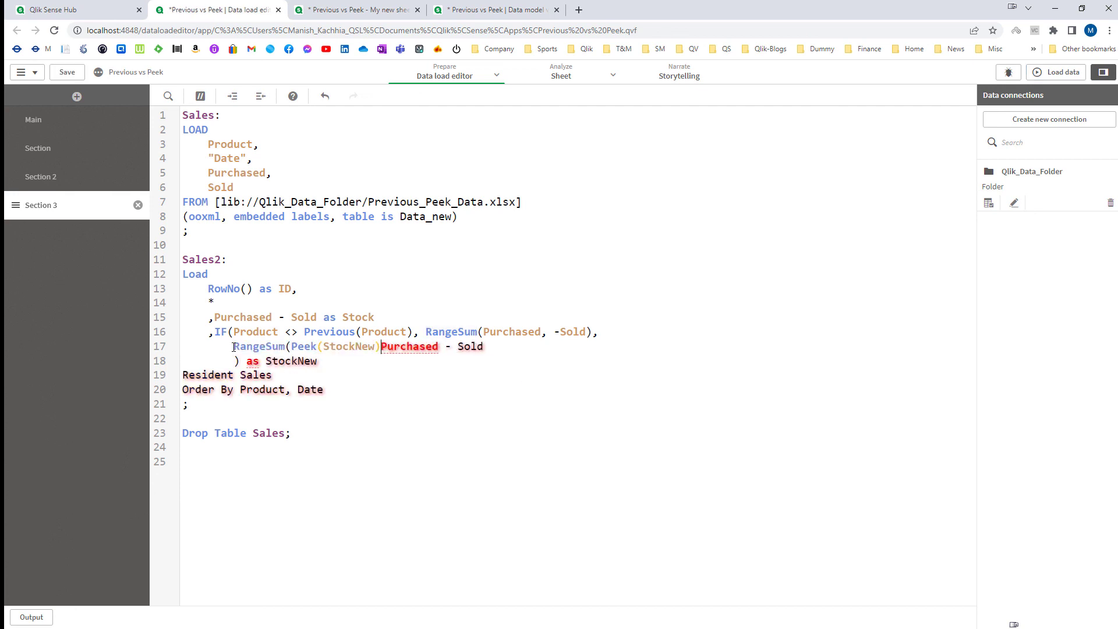
type(",")
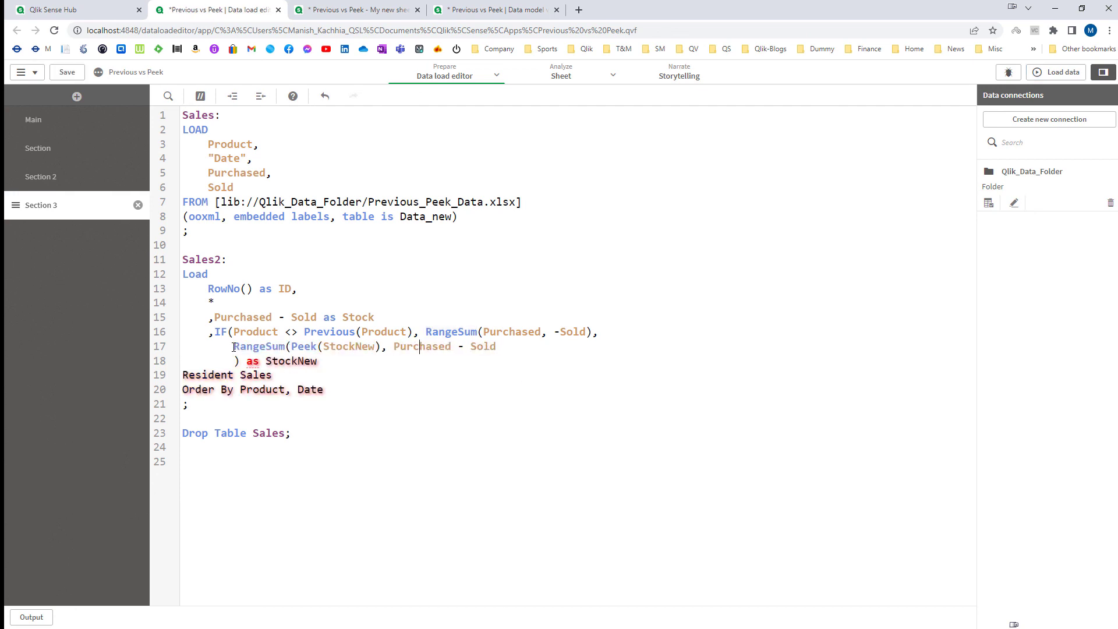
Replace the minus sign with a comma, negate Sold and close the function, giving RangeSum(Peek(StockNew), Purchased, -Sold)
key("Delete")
key("BackSpace")
key("BackSpace")
key("BackSpace")
type(", -S")
key("End")
type(")")
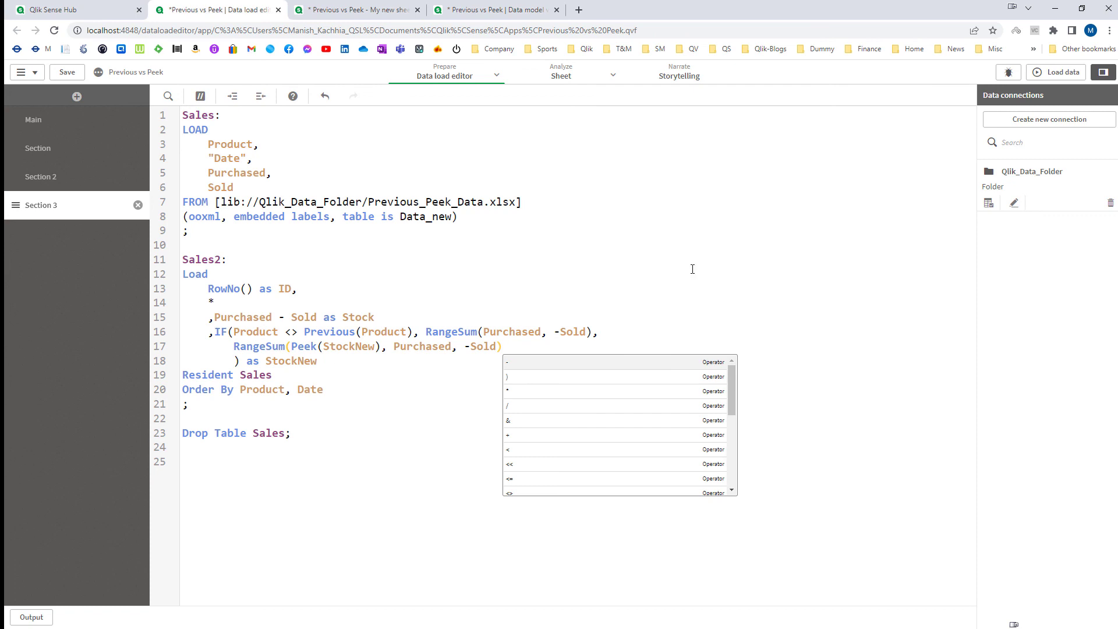
Reload the data with the RangeSum else branch and review the StockNew values on the sheet
left_click(1055, 72)
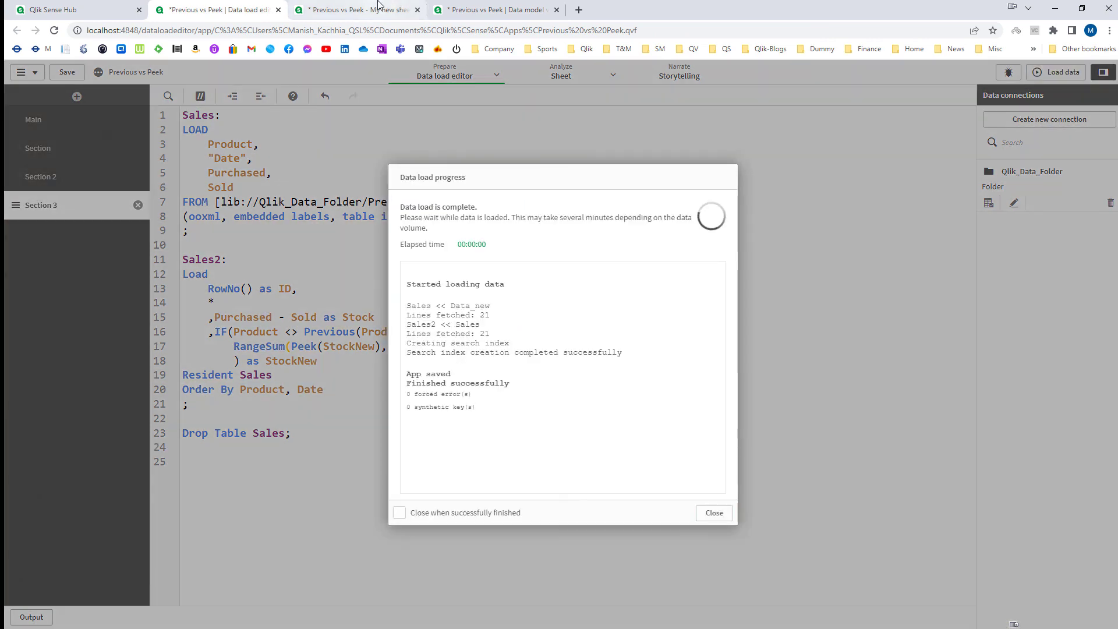
left_click(379, 9)
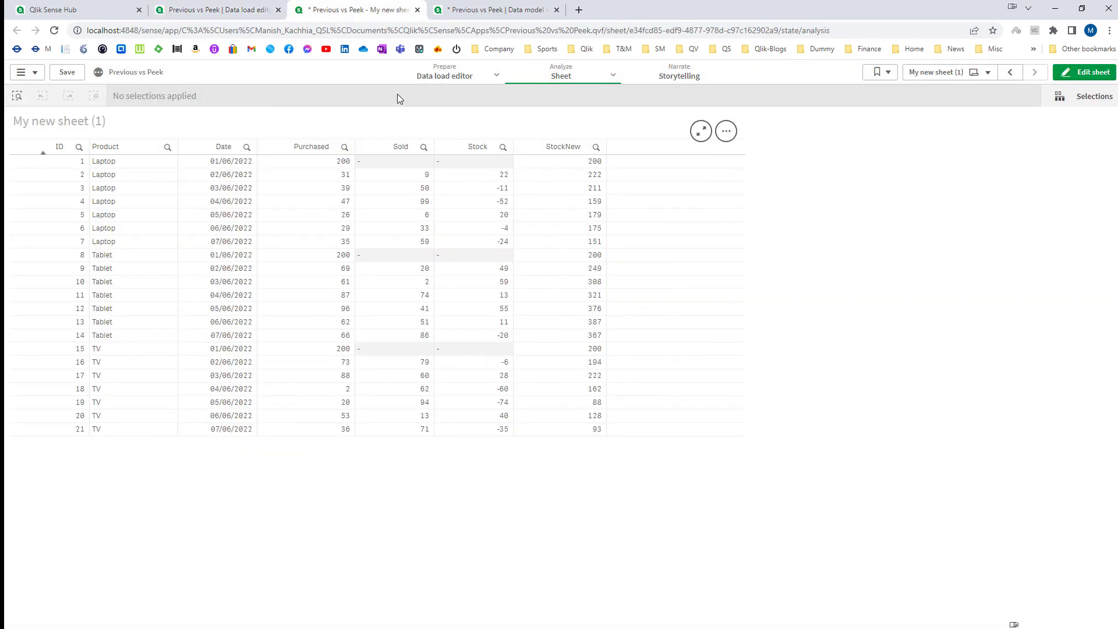
left_click(181, 16)
left_click(711, 579)
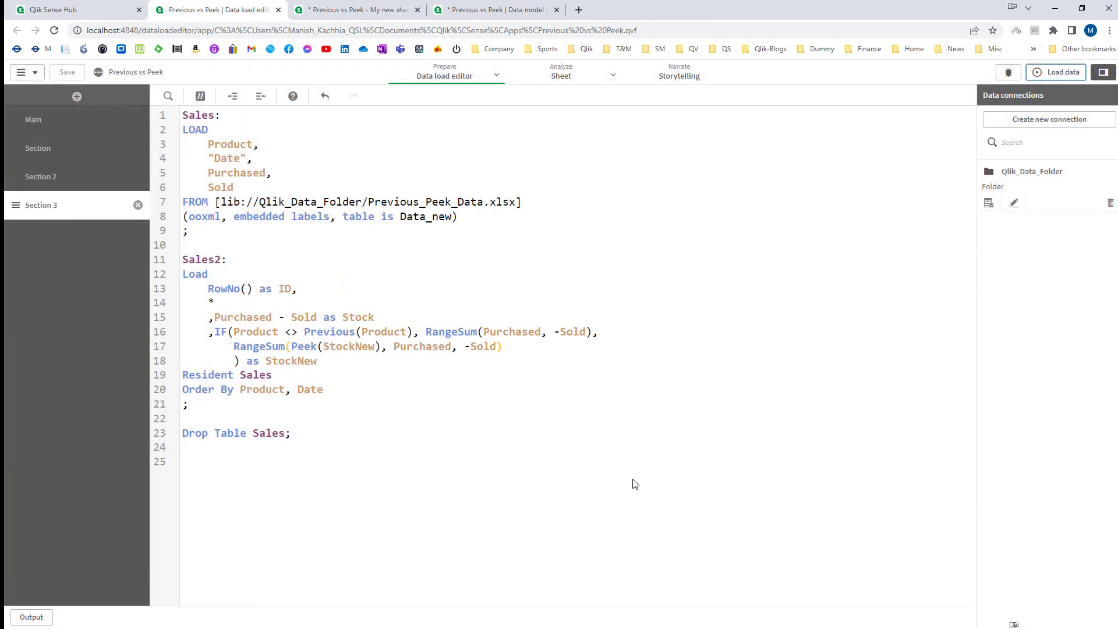
Rename StockNew to EODStock in both the field alias and the Peek function, and reload the data for the sheet
double_click(304, 360)
type("EODStock")
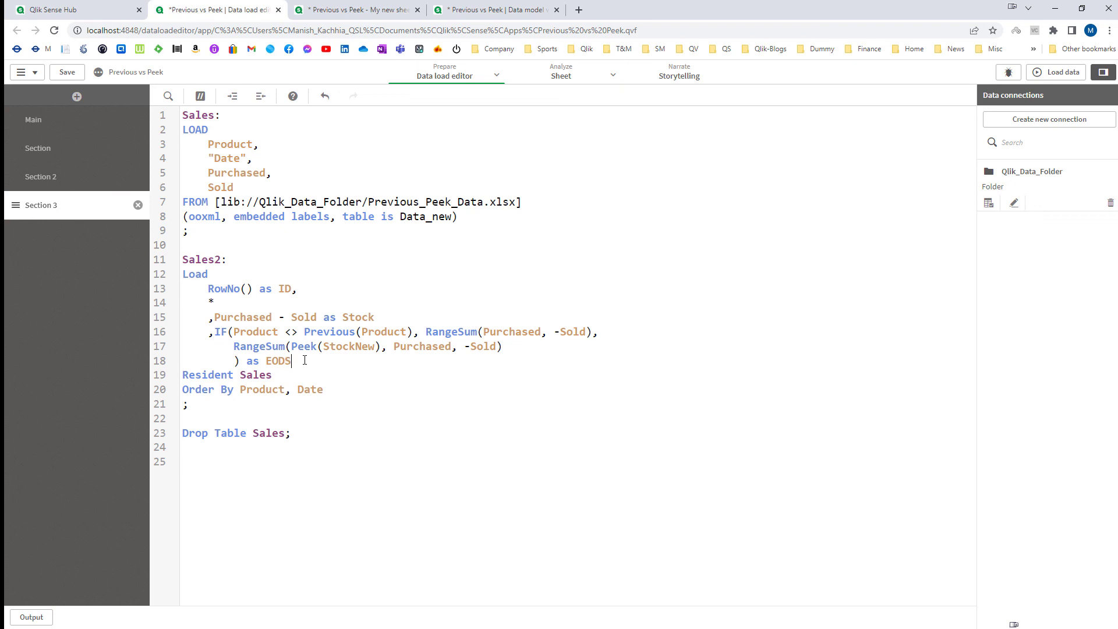
double_click(302, 361)
double_click(348, 346)
key("ctrl+v")
left_click(1051, 74)
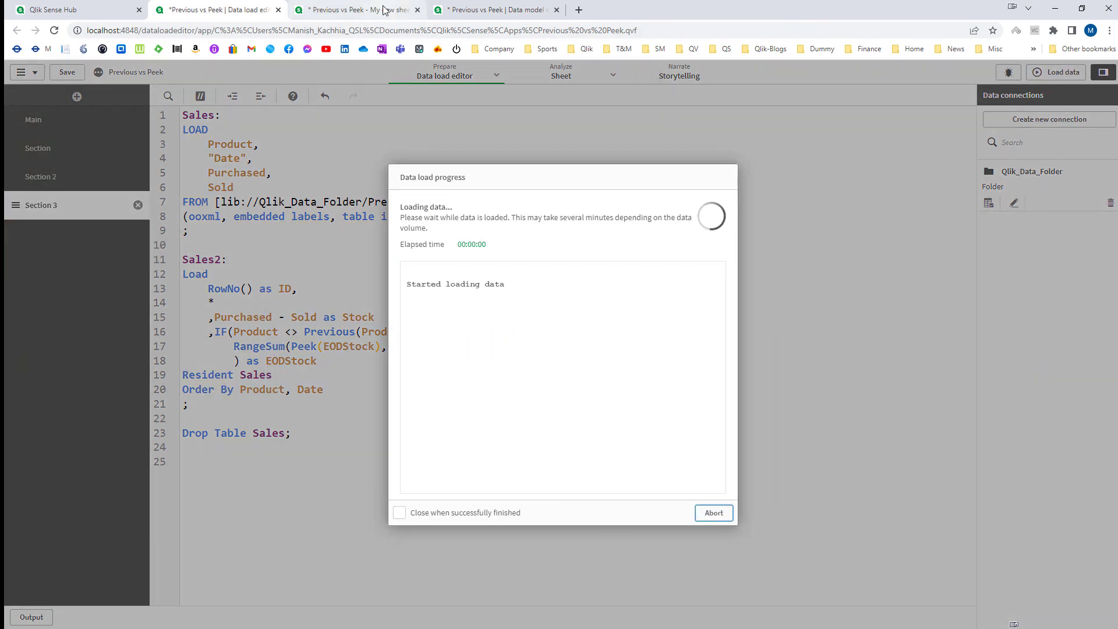
left_click(384, 10)
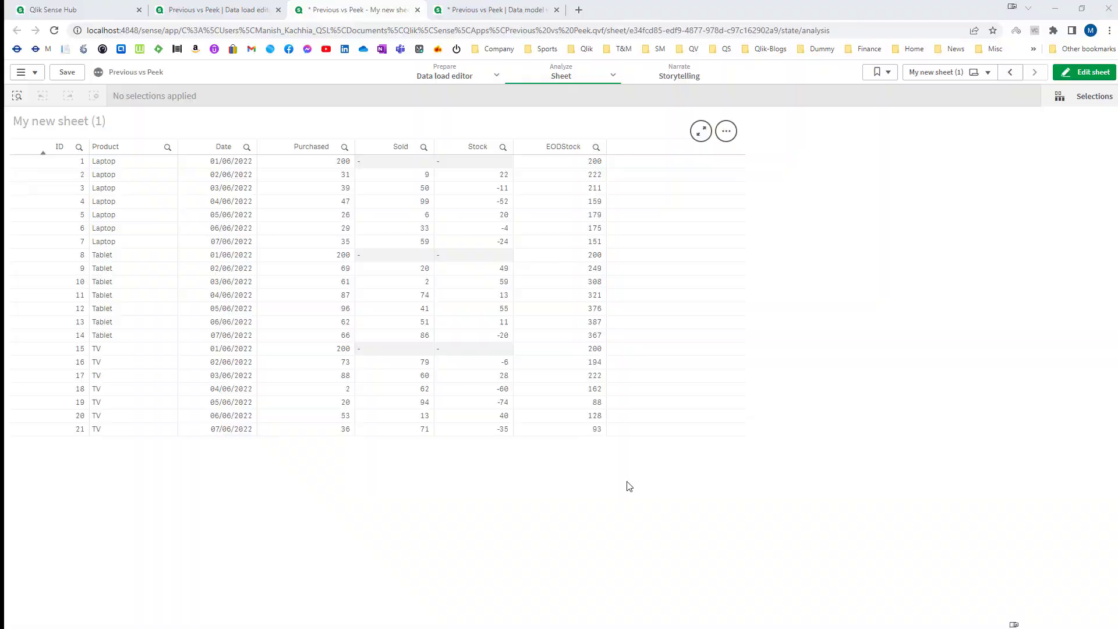
Switch to the Excel workbook, place it beside the sheet and compare its Stock column with EODStock
key("alt+Tab")
double_click(572, 7)
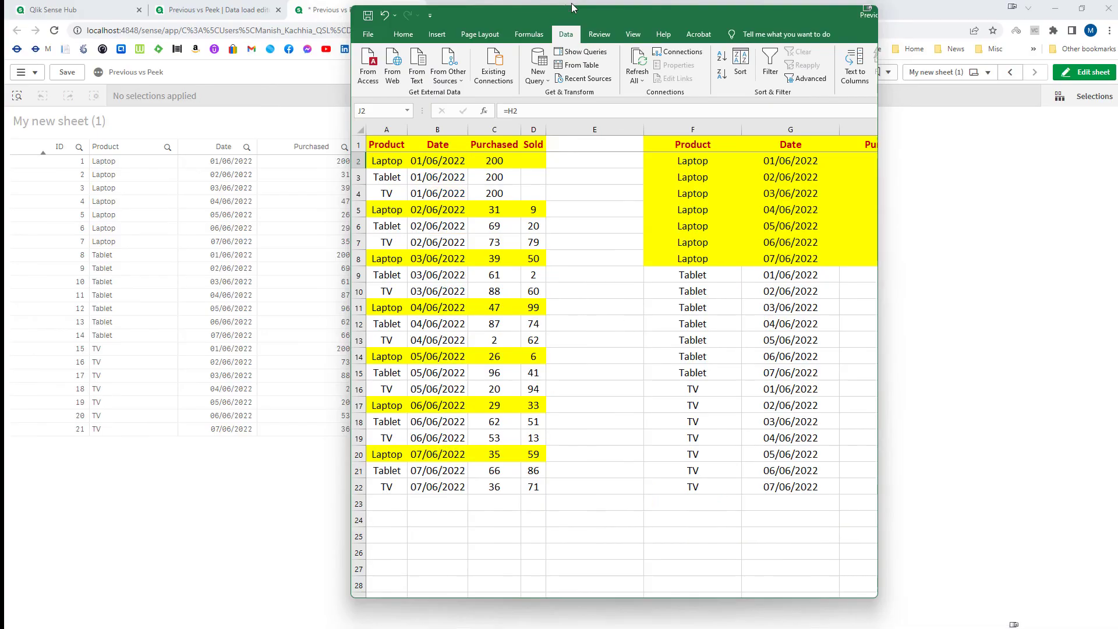
left_click_drag(572, 8, 829, 2)
scroll(988, 225, "right", 4)
scroll(984, 238, "right", 1)
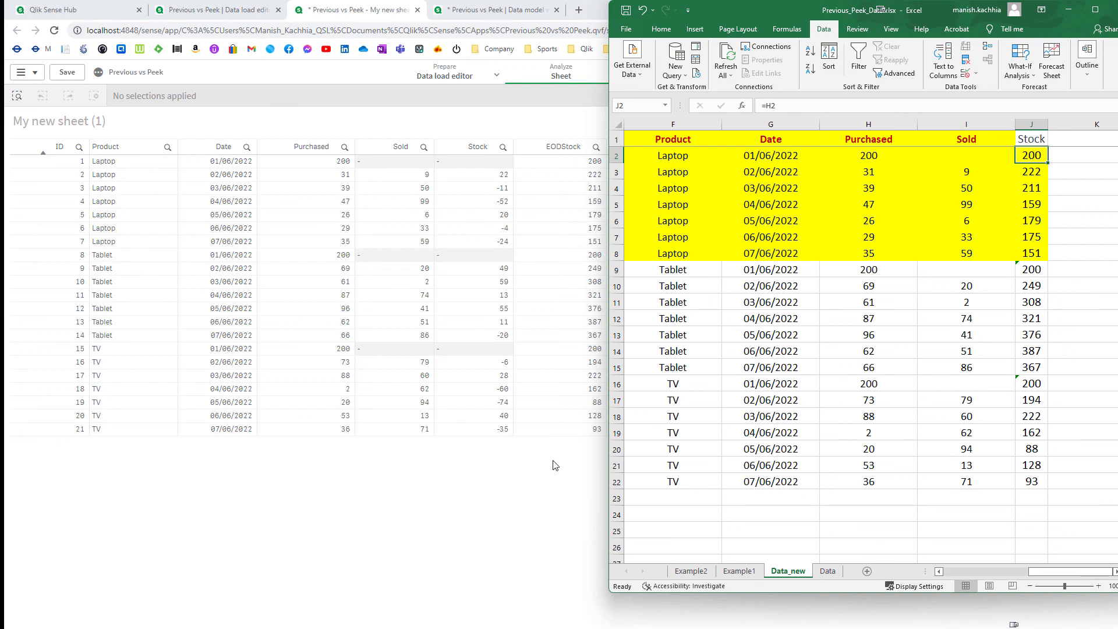
left_click(524, 488)
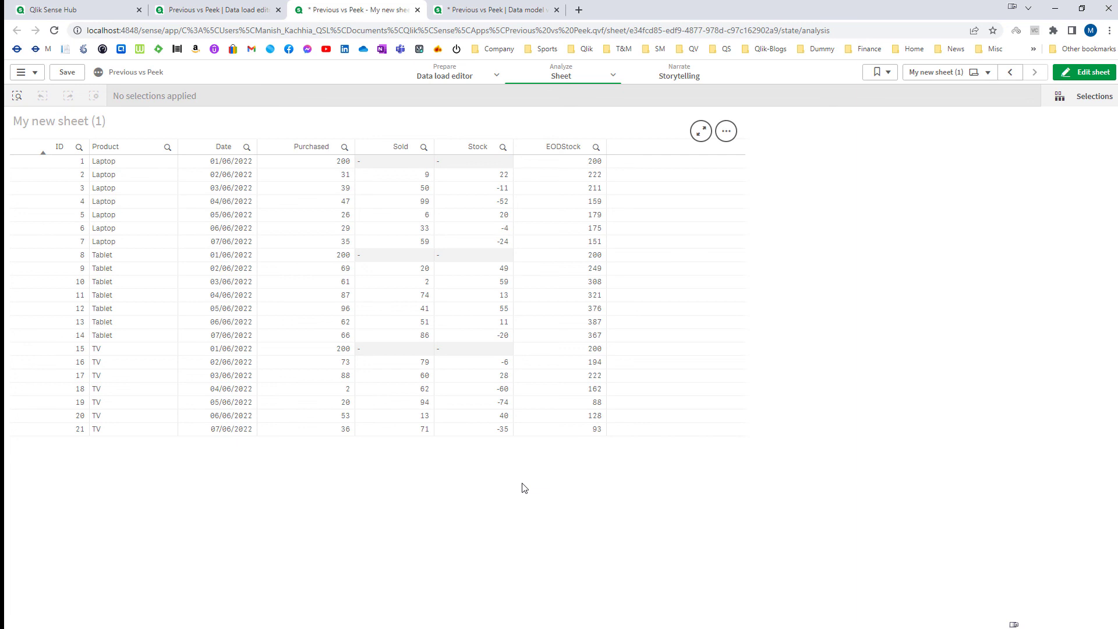
Return to the load script and examine how Peek refers to the EODStock field created within the same Sales2 load
left_click(142, 10)
left_click(175, 9)
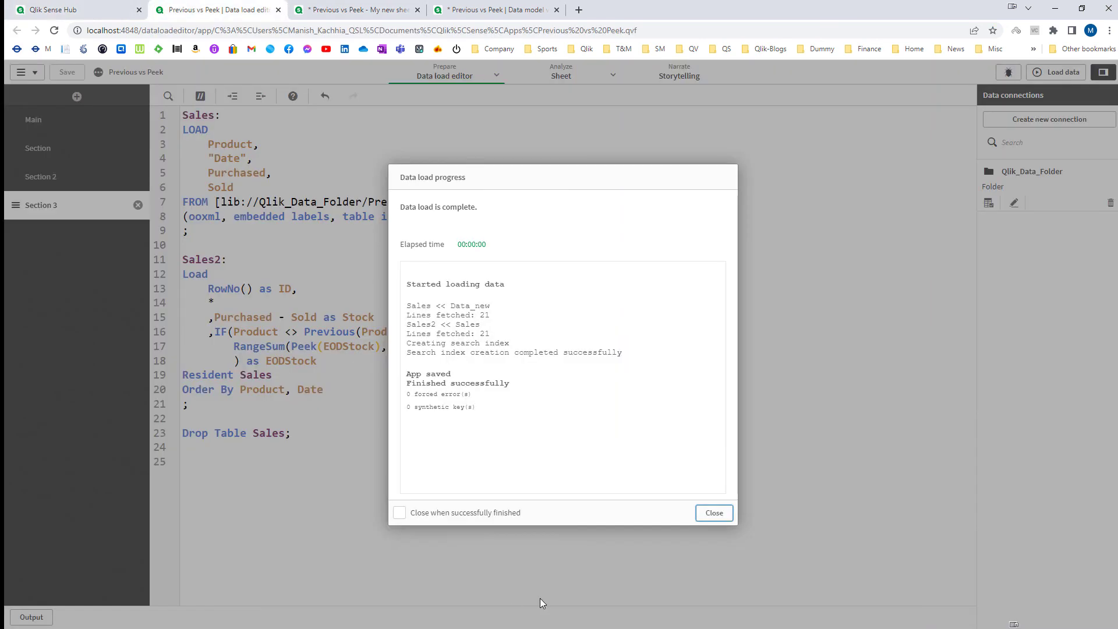
left_click(713, 512)
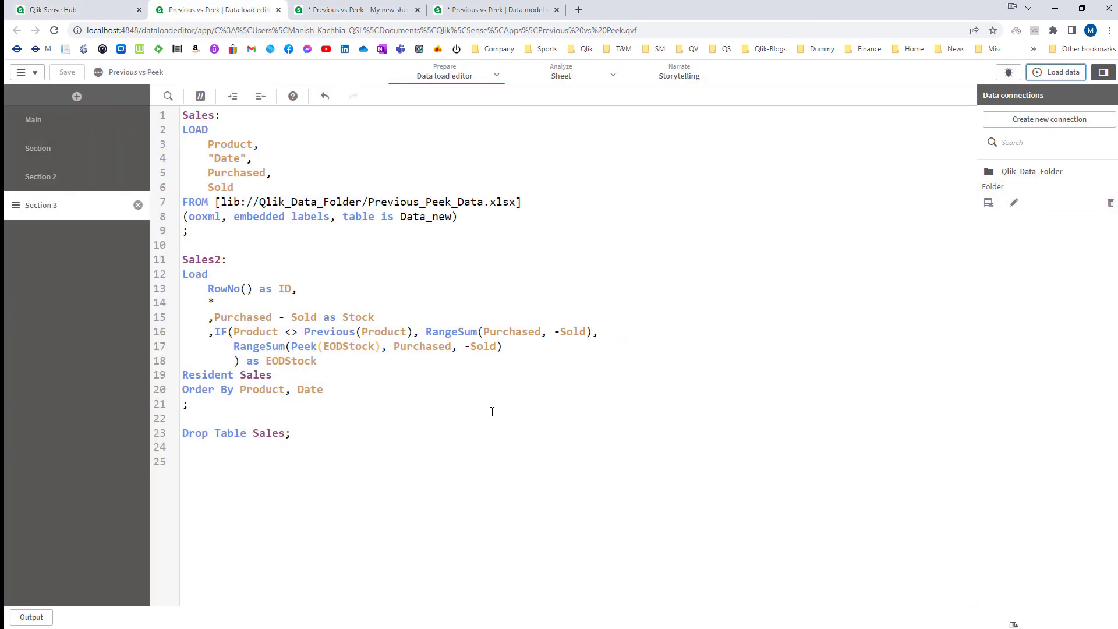
double_click(284, 361)
left_click_drag(235, 409, 168, 260)
left_click(208, 302)
double_click(284, 361)
double_click(350, 346)
double_click(304, 346)
left_click(379, 347)
double_click(357, 346)
left_click_drag(174, 414, 175, 259)
left_click(221, 304)
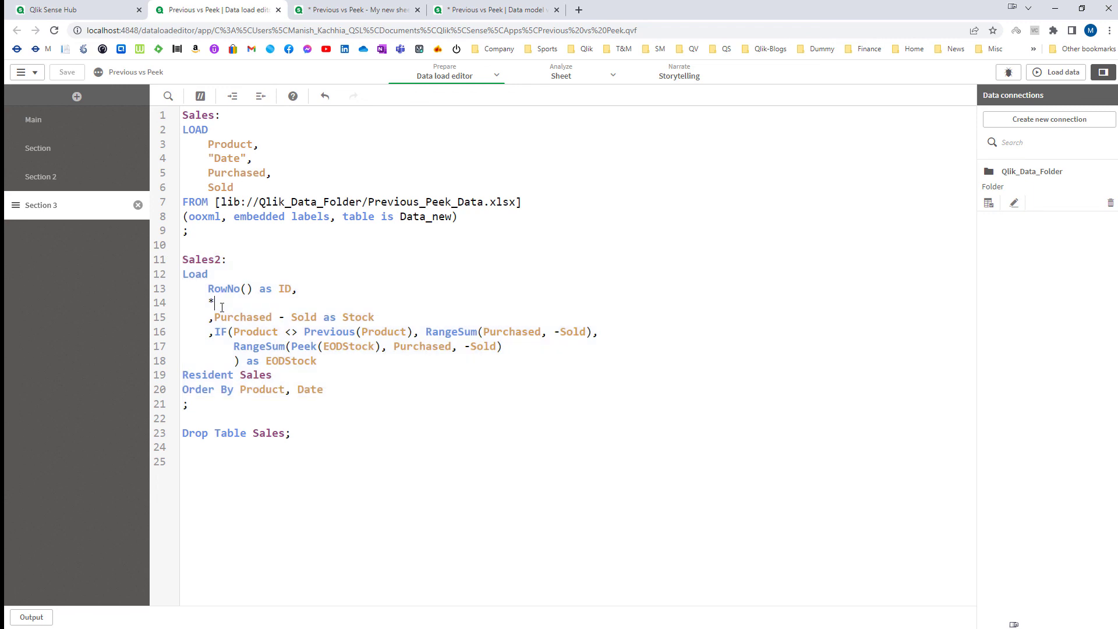
Compare the use of Previous on the source field Product with Peek on the calculated field EODStock
double_click(305, 331)
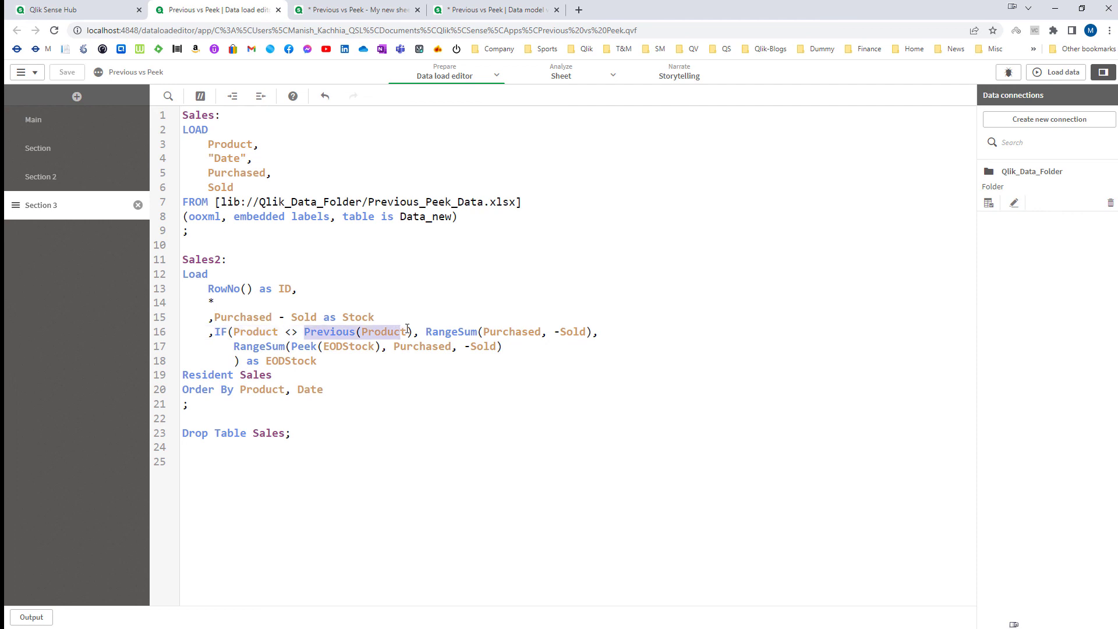
double_click(398, 330)
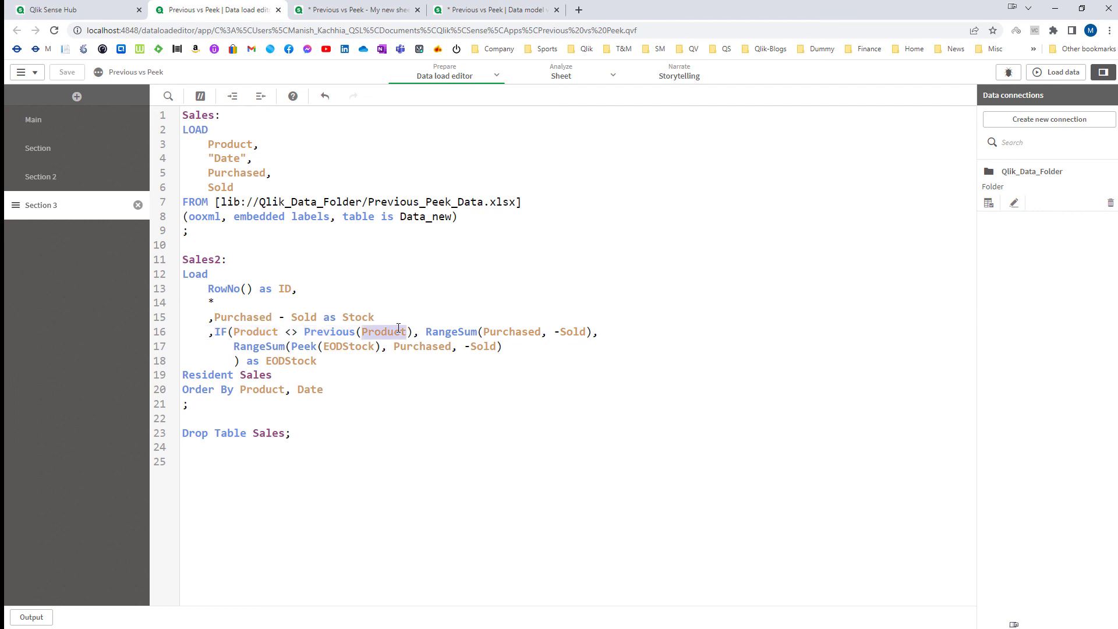
double_click(335, 333)
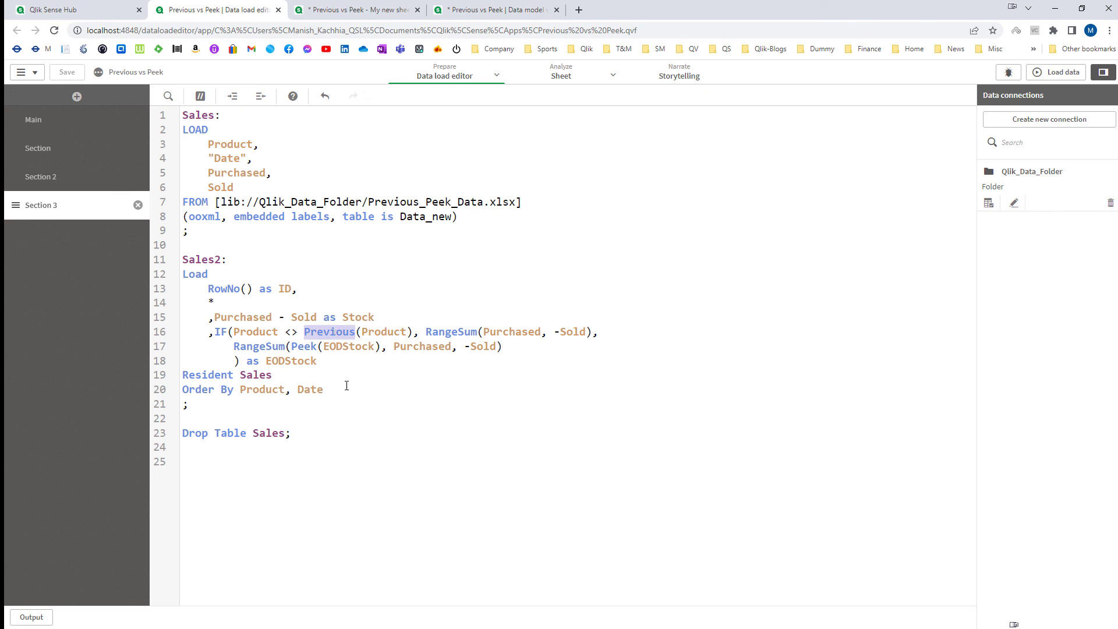
double_click(292, 360)
double_click(348, 345)
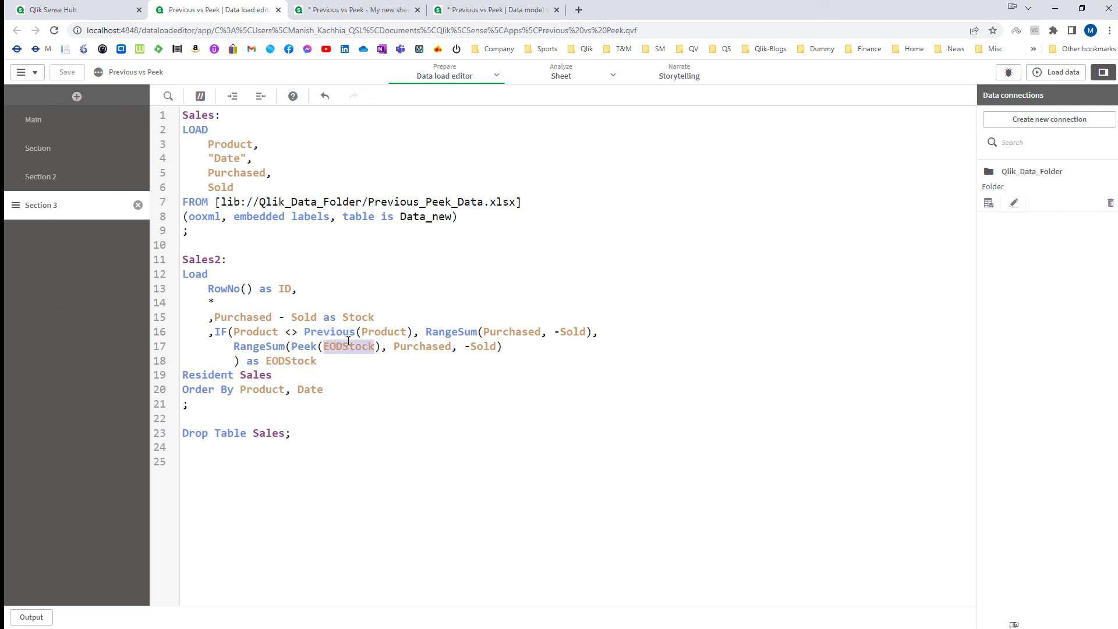
double_click(286, 359)
left_click(282, 379)
double_click(302, 347)
Delete the two empty lines at the end of the load script, below the Drop Table Sales statement
left_click(302, 463)
key("BackSpace")
key("BackSpace")
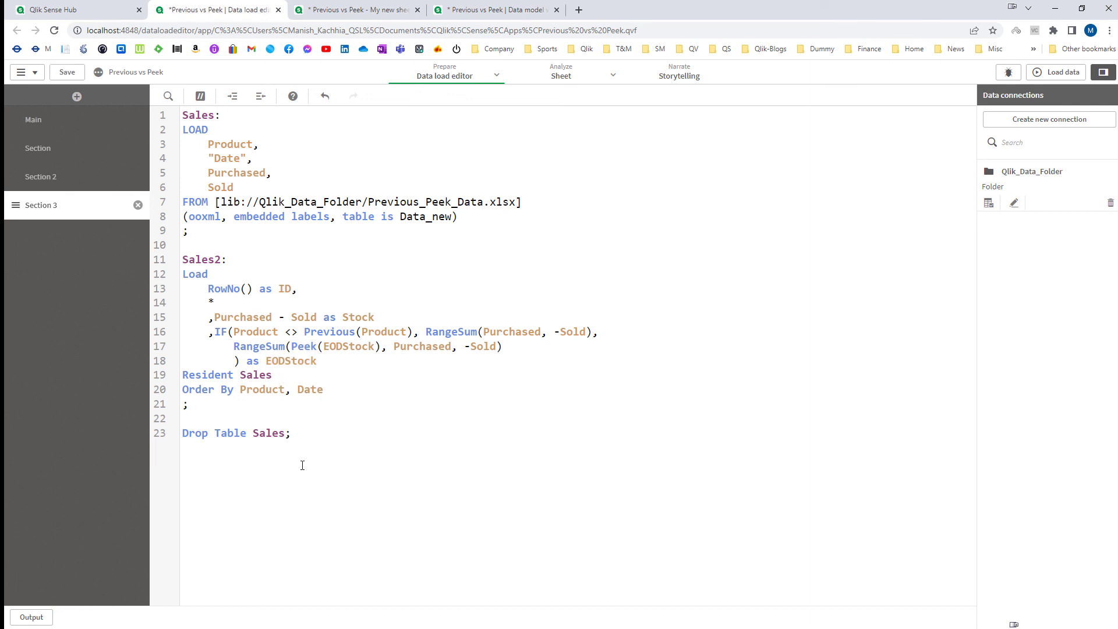